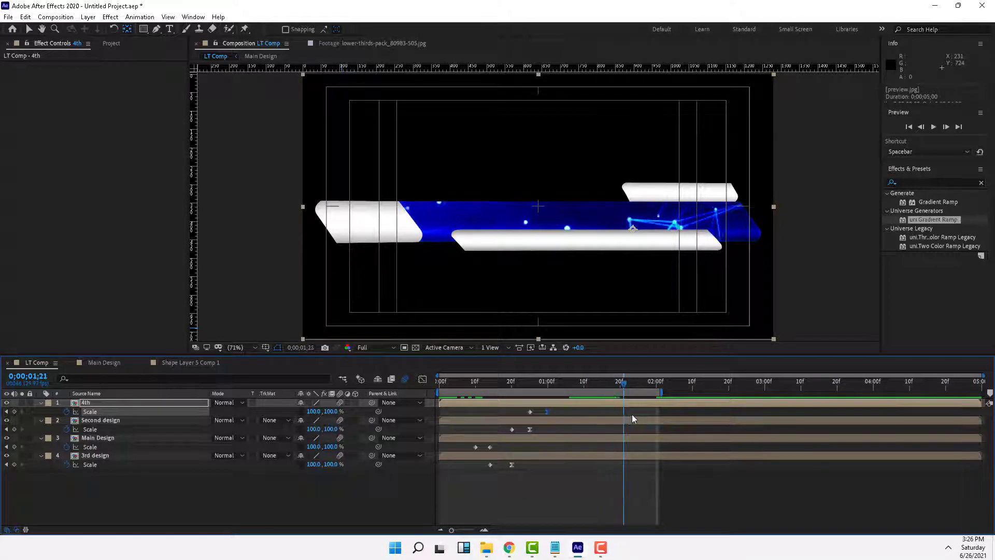
Preview the finished lower-third animation in the LT Comp timeline
{"action": "key", "text": "space"}
{"action": "left_click_drag", "start_coordinate": [577, 409], "coordinate": [585, 433]}
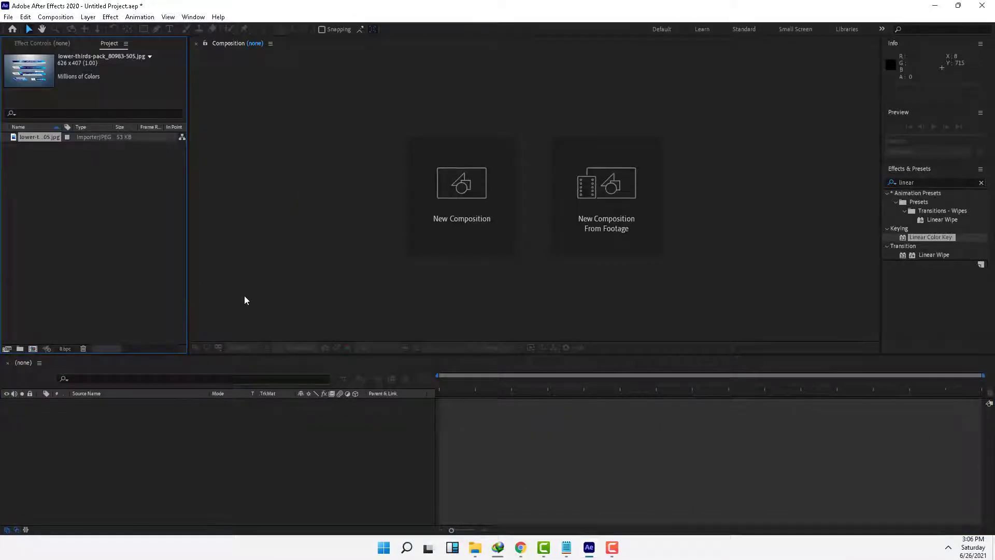
Open the reference image lower-thirds-pack_80983-505.jpg in the footage viewer
{"action": "double_click", "coordinate": [44, 138]}
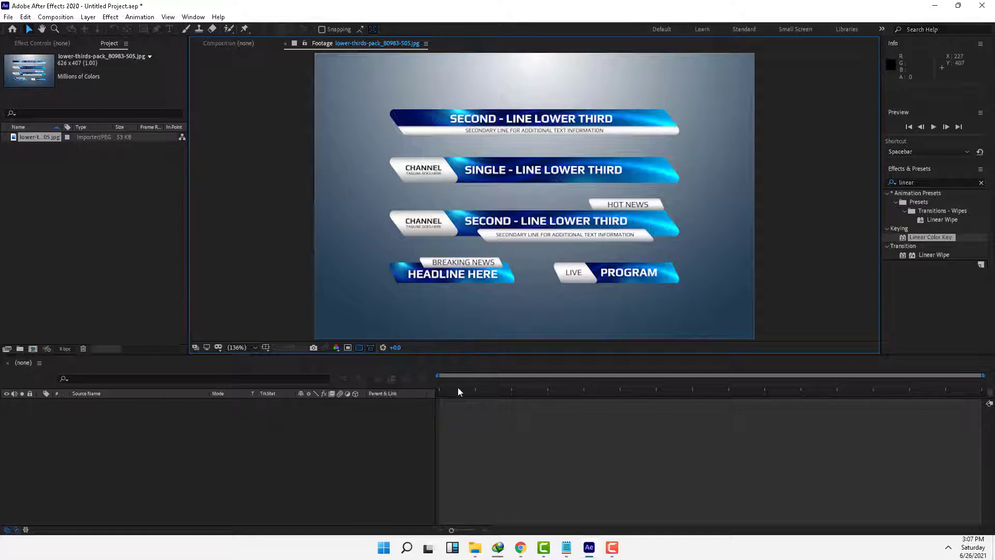
{"action": "left_click", "coordinate": [311, 447]}
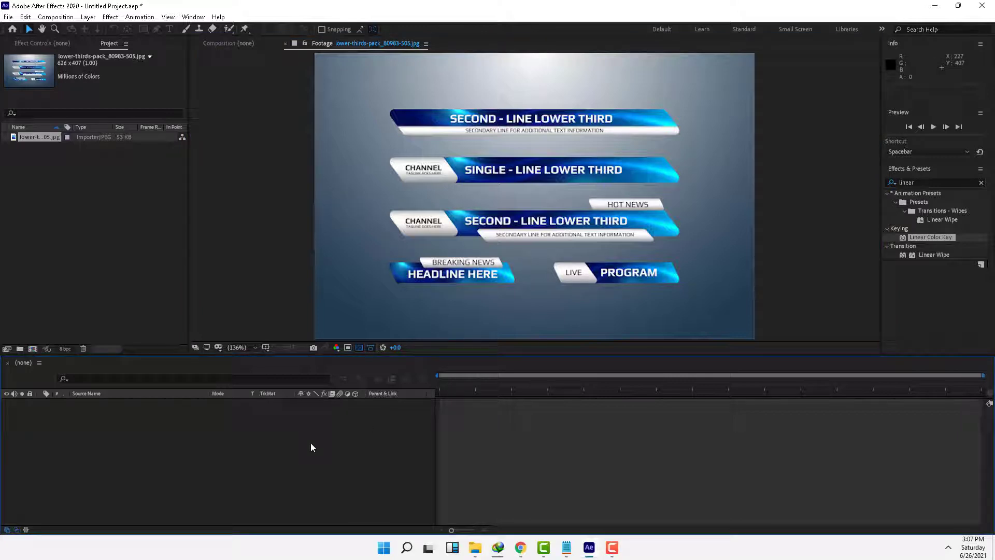
{"action": "key", "text": "ctrl+n"}
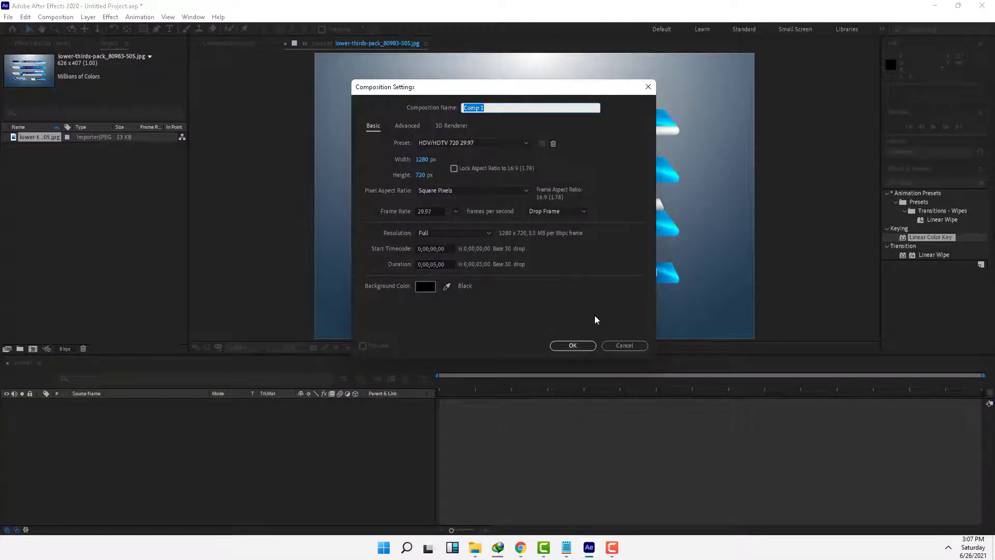
{"action": "left_click", "coordinate": [619, 344]}
Create a composition named LT Comp at 1280 x 720 px, 29.97 fps and 5 seconds long
{"action": "left_click", "coordinate": [50, 18]}
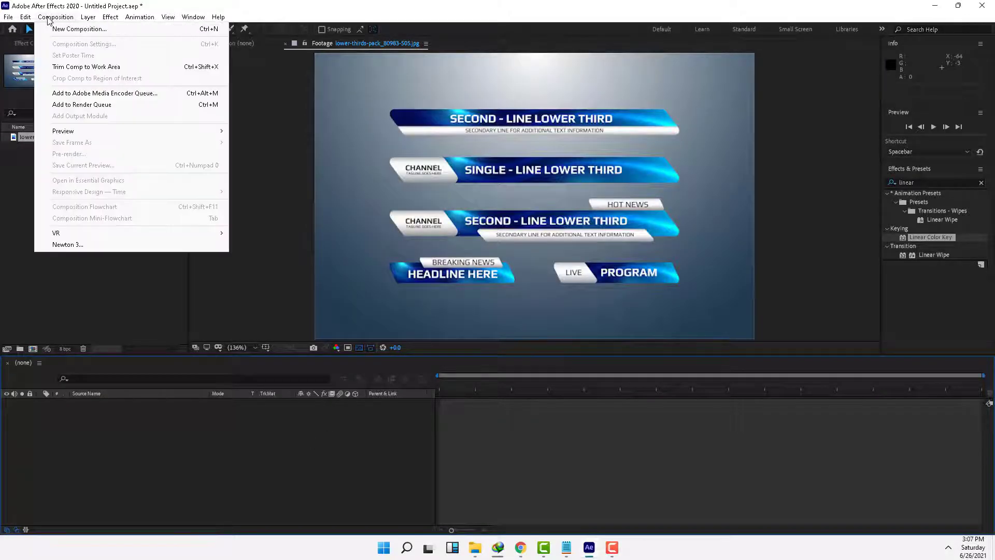
{"action": "left_click", "coordinate": [62, 30]}
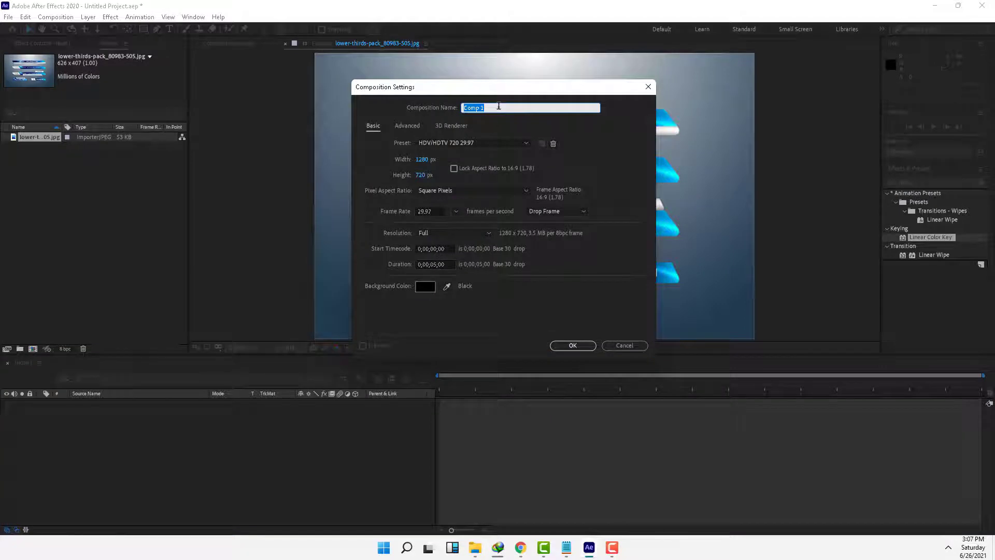
{"action": "key", "text": "BackSpace"}
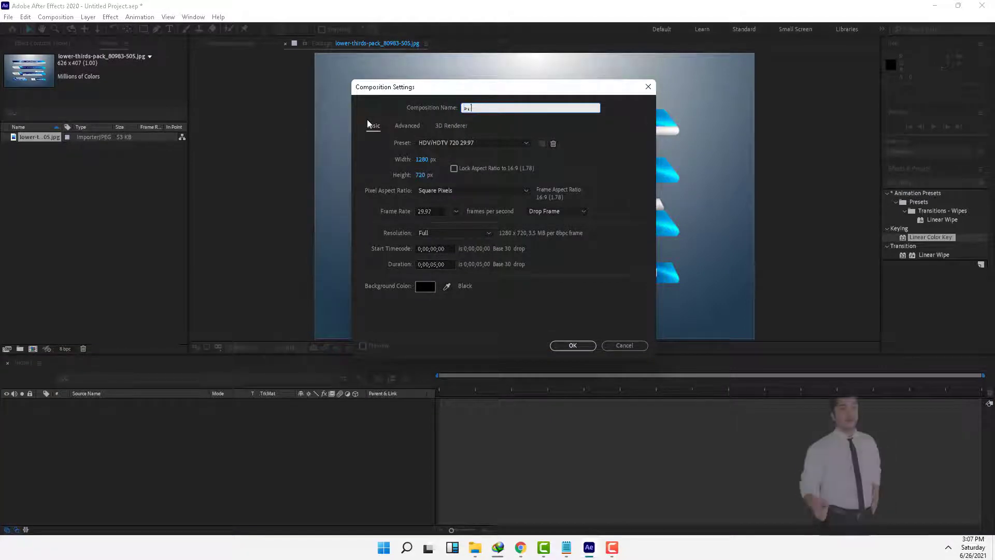
{"action": "key", "text": "Menu"}
{"action": "key", "text": "Escape"}
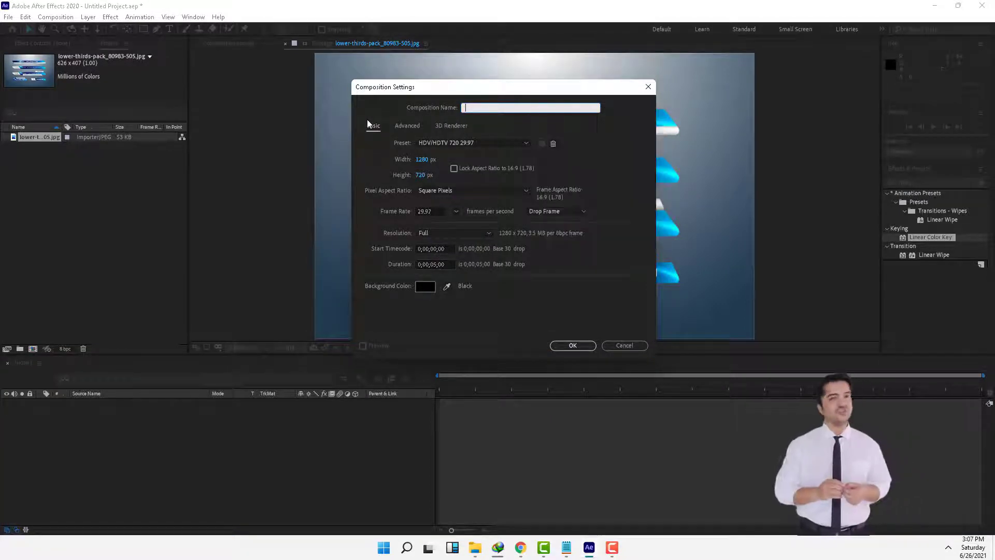
{"action": "type", "text": "LT Comp"}
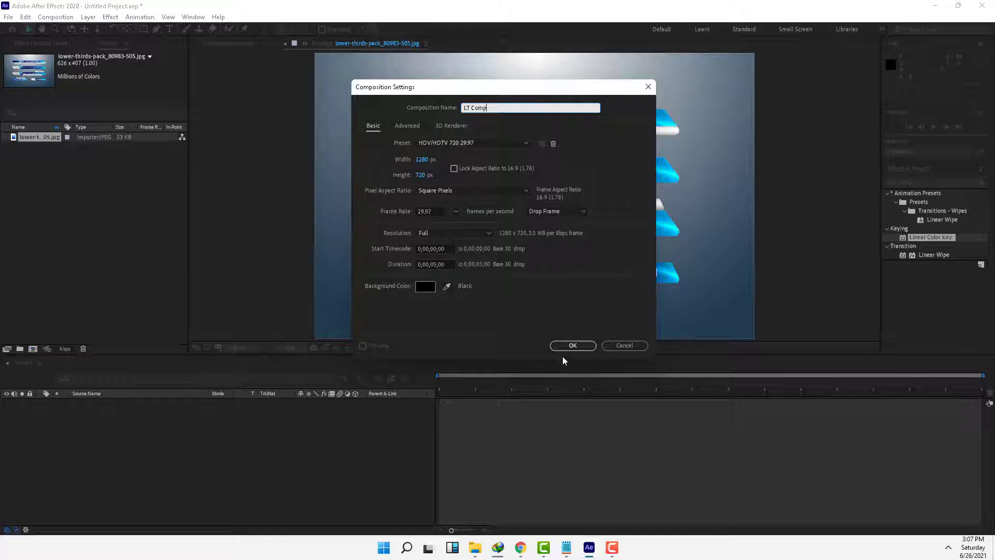
{"action": "left_click", "coordinate": [570, 346]}
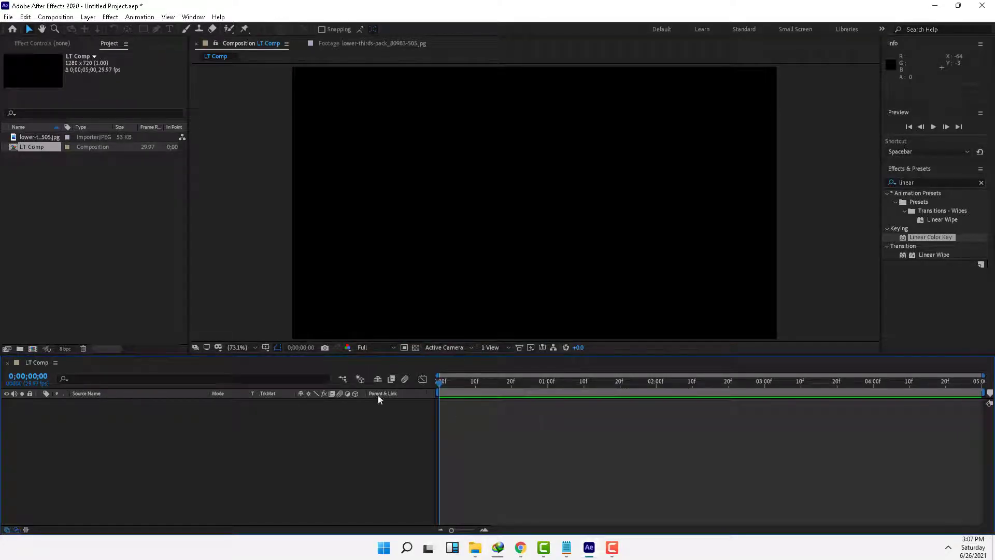
Show the title/action safe guides and the rulers in the composition view
{"action": "left_click", "coordinate": [265, 347]}
{"action": "left_click", "coordinate": [275, 365]}
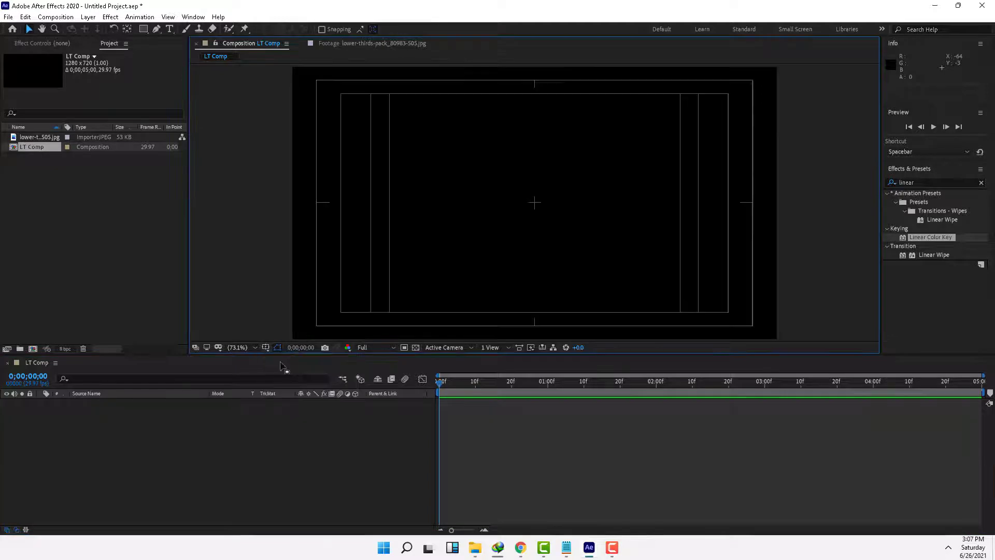
{"action": "left_click", "coordinate": [265, 347]}
{"action": "left_click", "coordinate": [287, 408]}
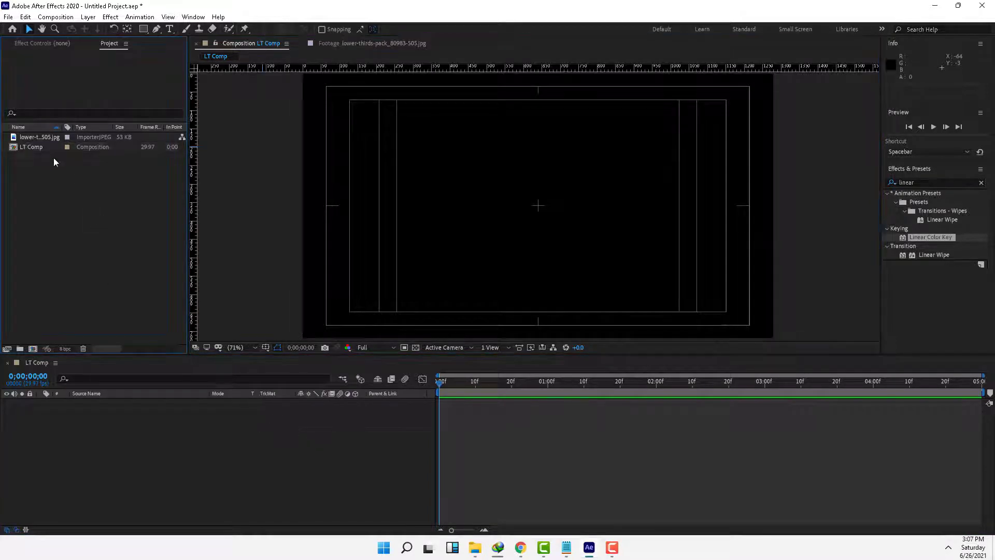
Place lower-thirds-pack_80983-505.jpg in the LT Comp composition and scale it to 294%
{"action": "left_click_drag", "start_coordinate": [39, 137], "coordinate": [540, 214]}
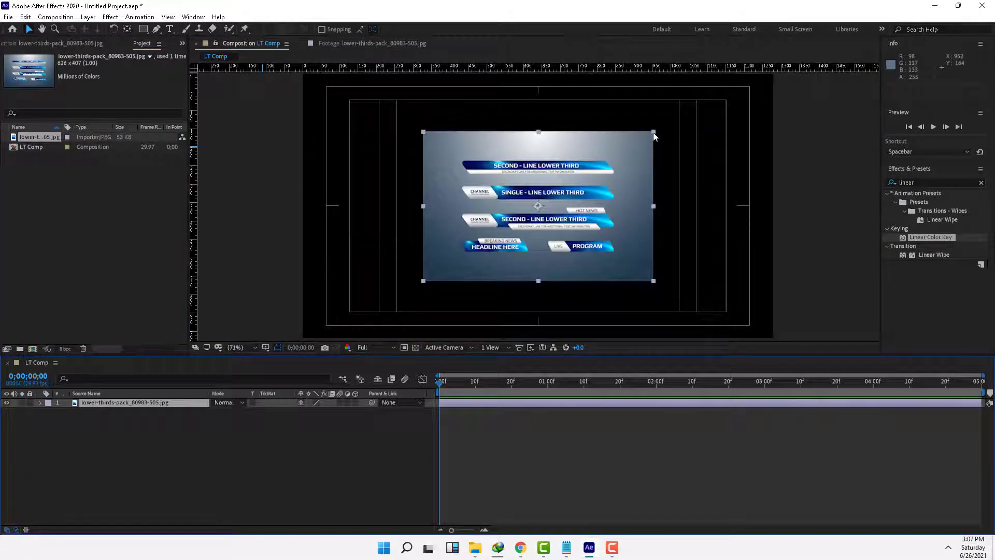
{"action": "key", "text": "s"}
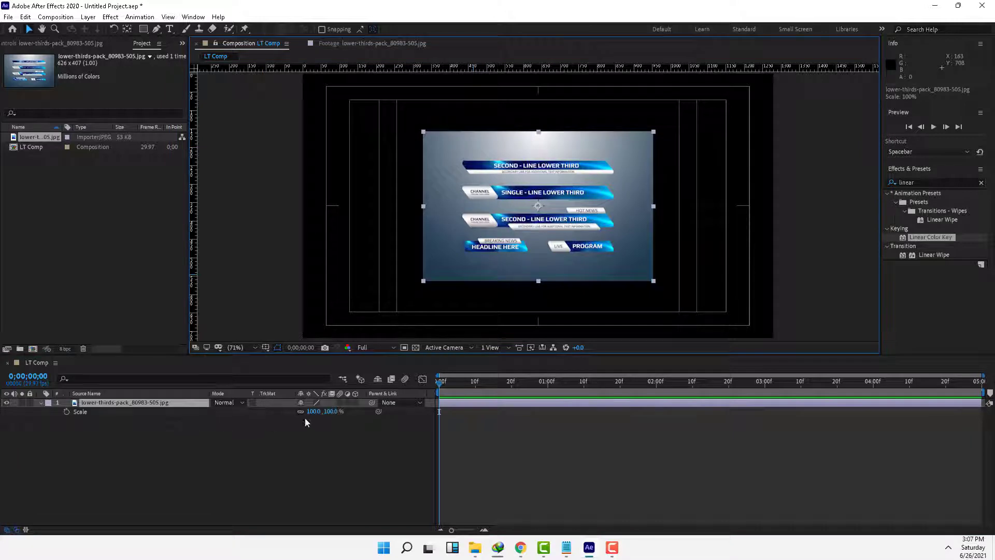
{"action": "left_click_drag", "start_coordinate": [314, 410], "coordinate": [431, 423]}
Move the reference image up to about position 641, 285 and lock its layer
{"action": "left_click_drag", "start_coordinate": [534, 275], "coordinate": [534, 247]}
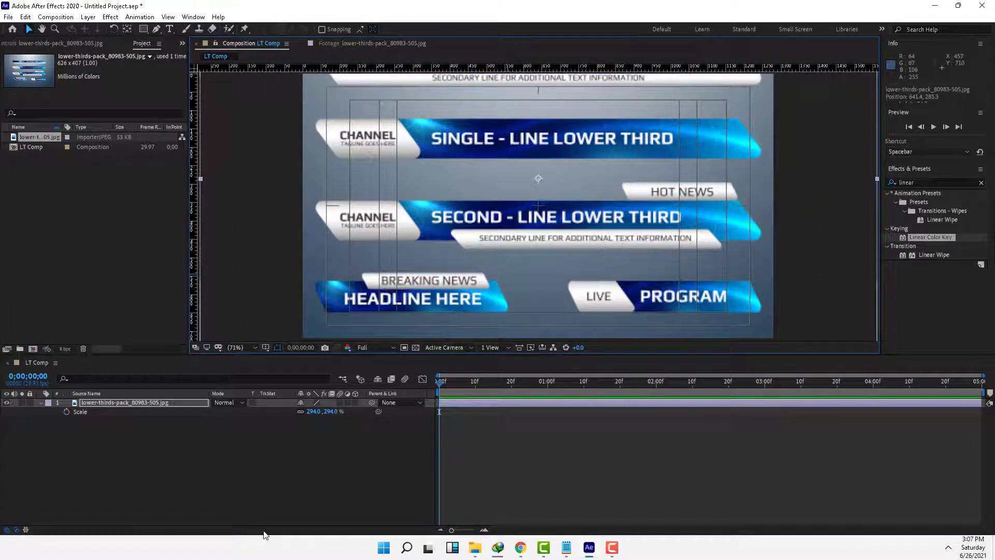
{"action": "left_click", "coordinate": [29, 403]}
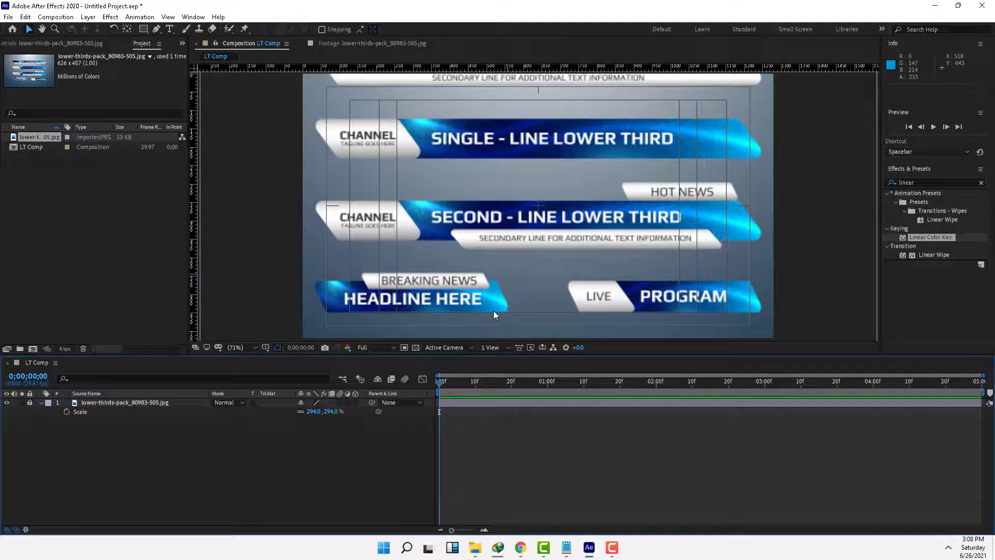
Trace the blue bar behind SECOND - LINE LOWER THIRD with the Pen tool as a closed shape with curved lower corners
{"action": "key", "text": "grave"}
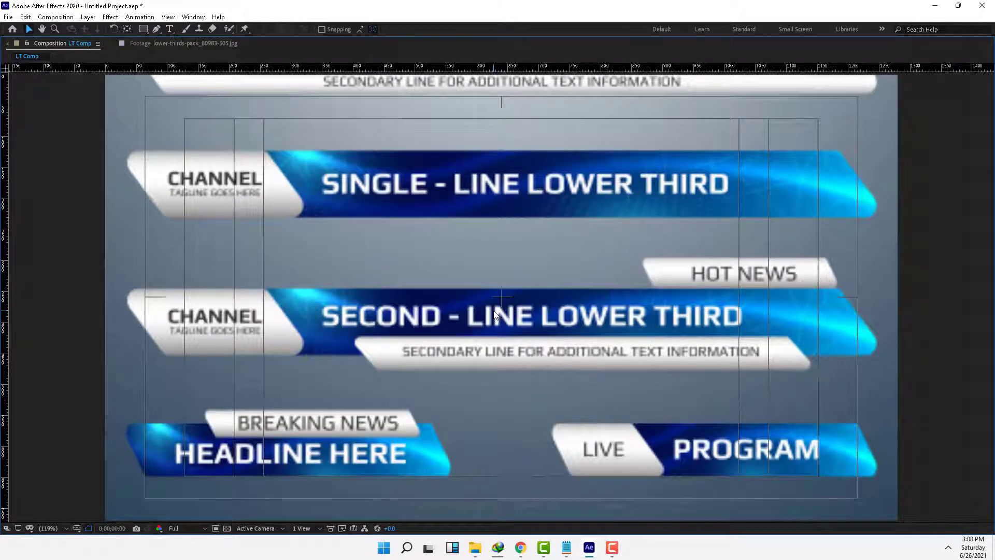
{"action": "left_click", "coordinate": [155, 31]}
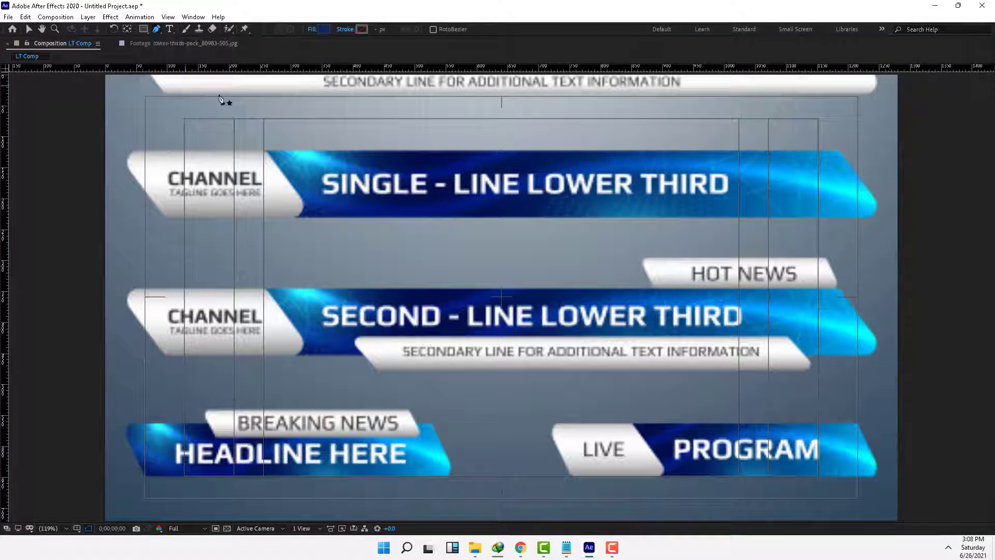
{"action": "left_click", "coordinate": [840, 291]}
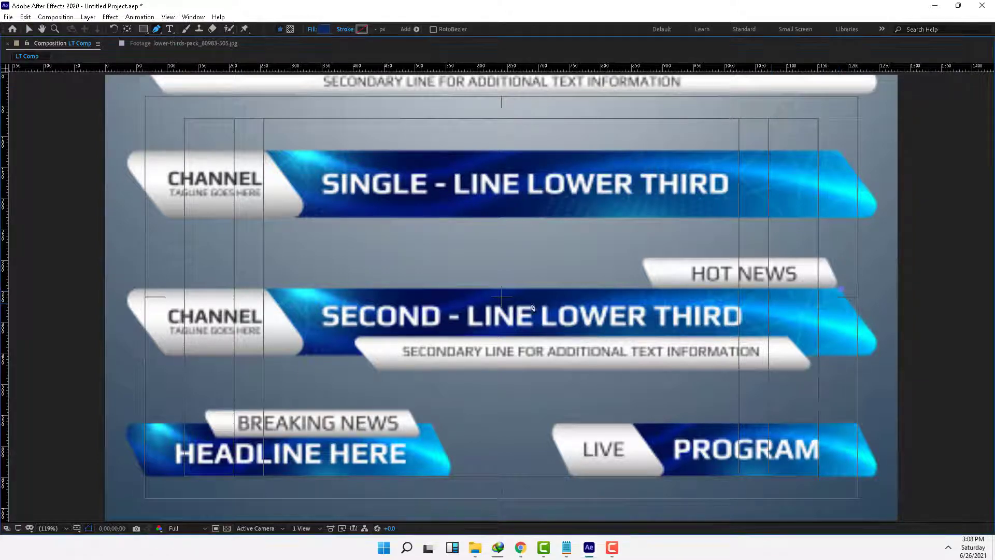
{"action": "left_click", "coordinate": [265, 290]}
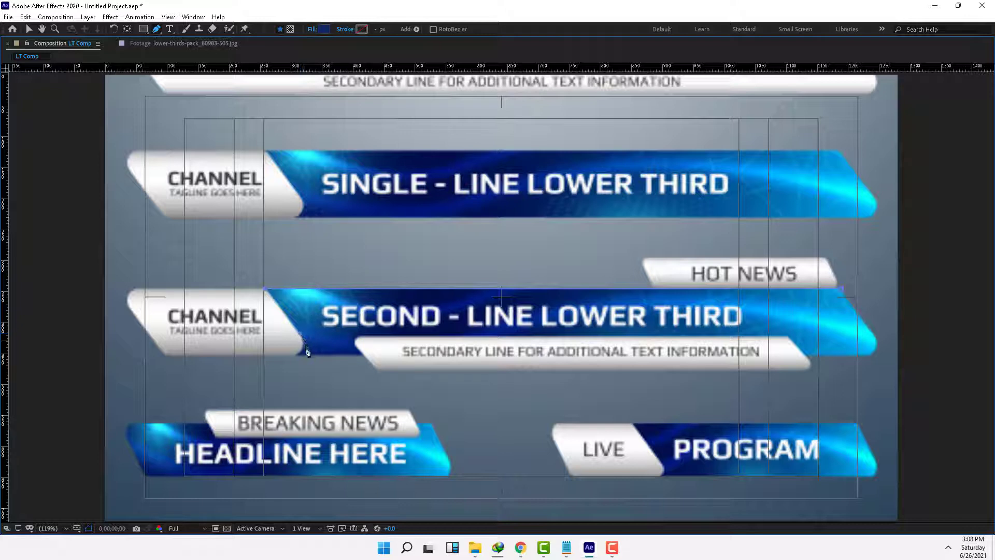
{"action": "left_click", "coordinate": [300, 353]}
{"action": "left_click_drag", "start_coordinate": [300, 354], "coordinate": [289, 357]}
{"action": "left_click", "coordinate": [871, 357]}
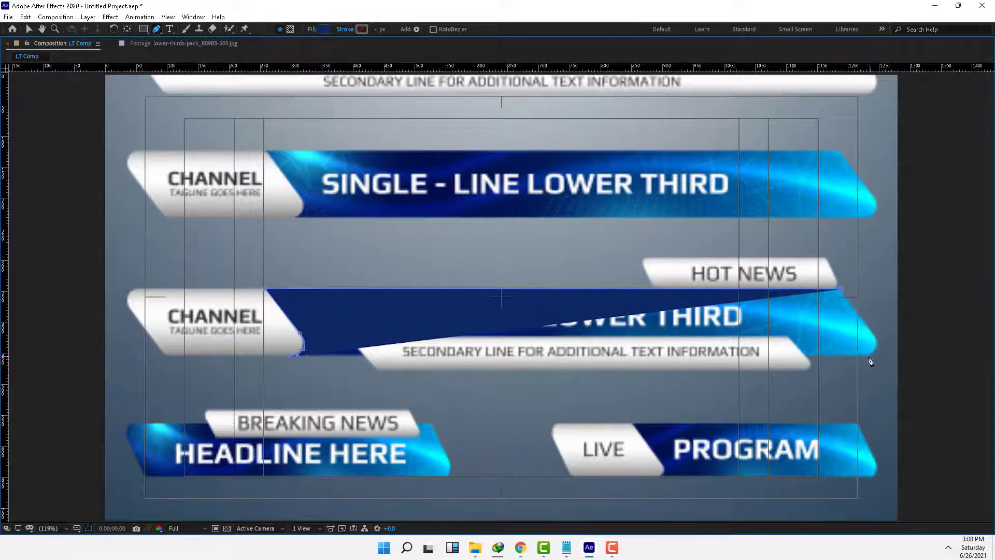
{"action": "left_click_drag", "start_coordinate": [871, 330], "coordinate": [859, 315]}
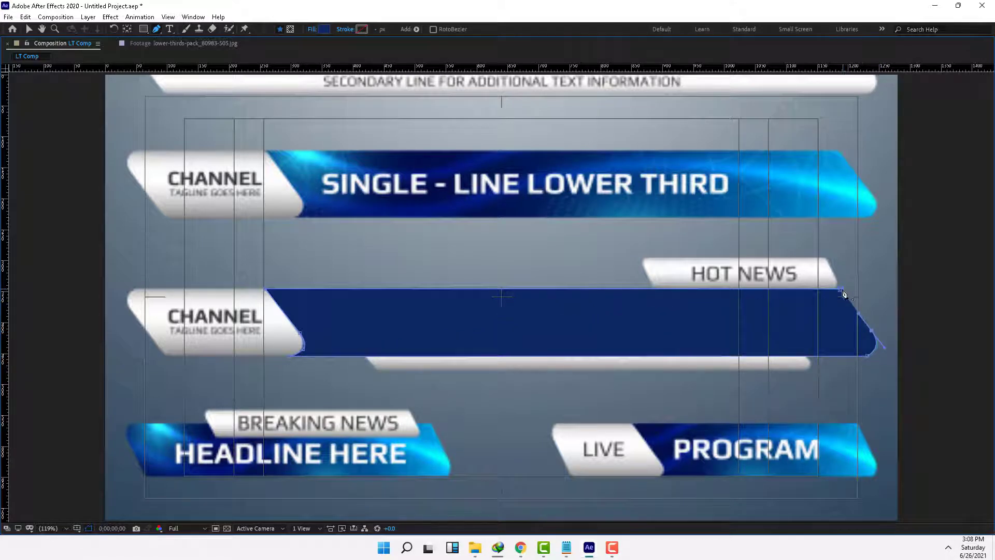
{"action": "left_click", "coordinate": [840, 289]}
{"action": "key", "text": "grave"}
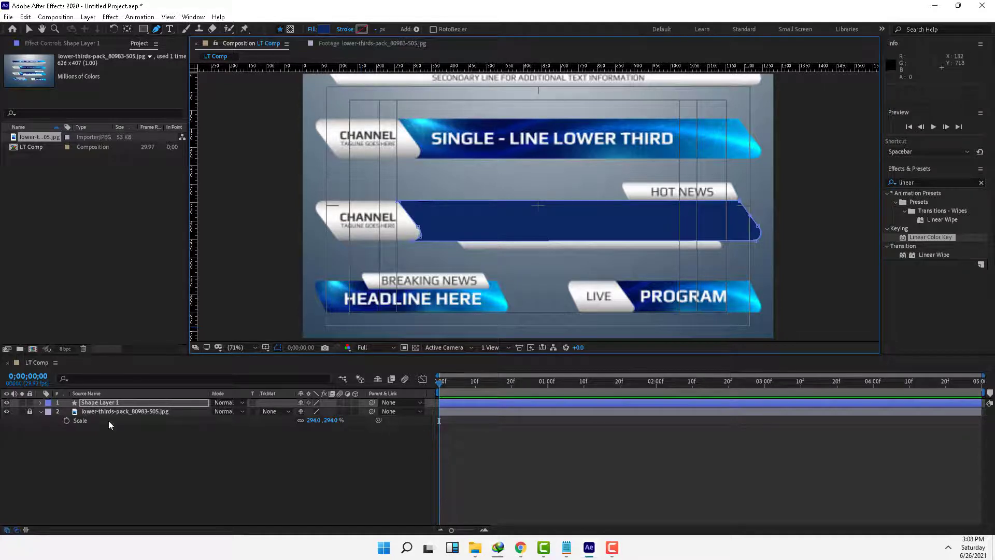
Draw a closed five-point test shape with the Pen tool on a new shape layer below the blue bar
{"action": "left_click", "coordinate": [210, 428]}
{"action": "left_click", "coordinate": [451, 257]}
{"action": "left_click", "coordinate": [529, 269]}
{"action": "left_click", "coordinate": [492, 299]}
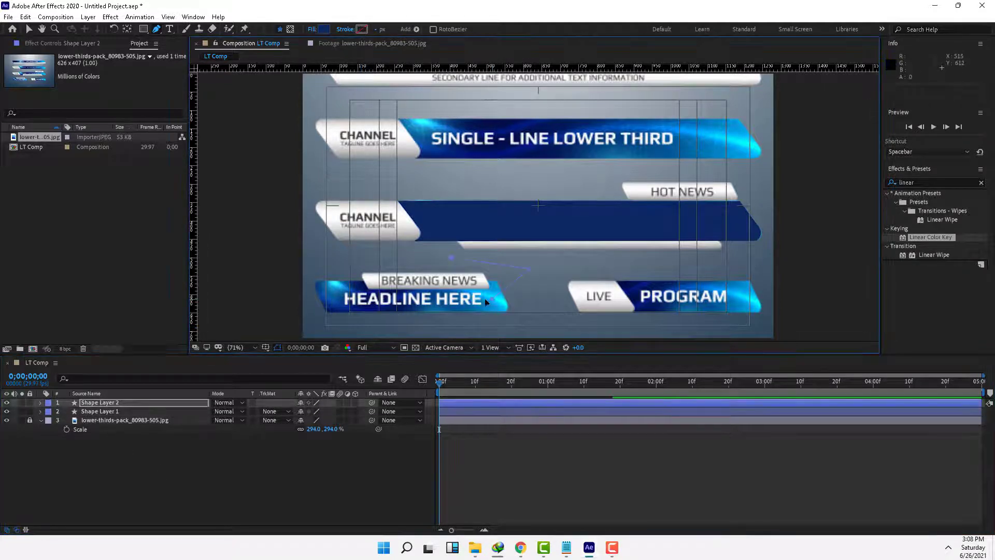
{"action": "left_click", "coordinate": [440, 286]}
{"action": "left_click", "coordinate": [479, 272]}
{"action": "left_click", "coordinate": [451, 259]}
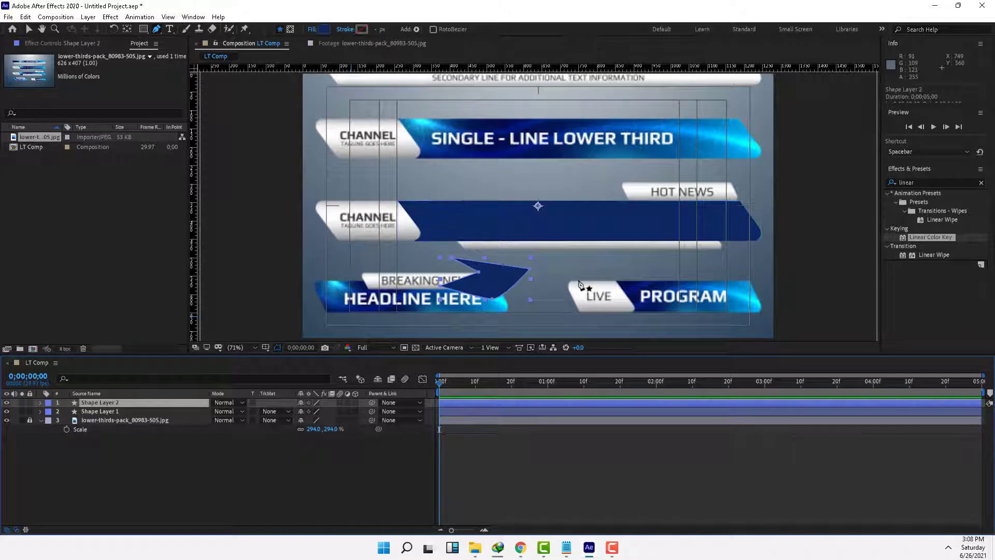
Draw a second closed test shape above the PROGRAM graphic on the same shape layer, and delete that layer
{"action": "left_click", "coordinate": [619, 258]}
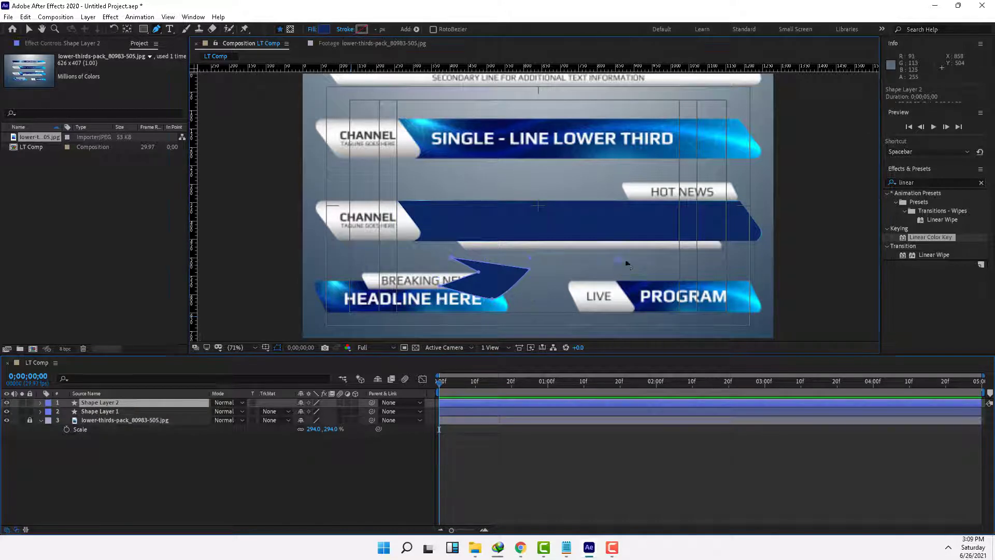
{"action": "left_click", "coordinate": [653, 265]}
{"action": "left_click", "coordinate": [640, 299]}
{"action": "left_click", "coordinate": [619, 290]}
{"action": "left_click", "coordinate": [635, 277]}
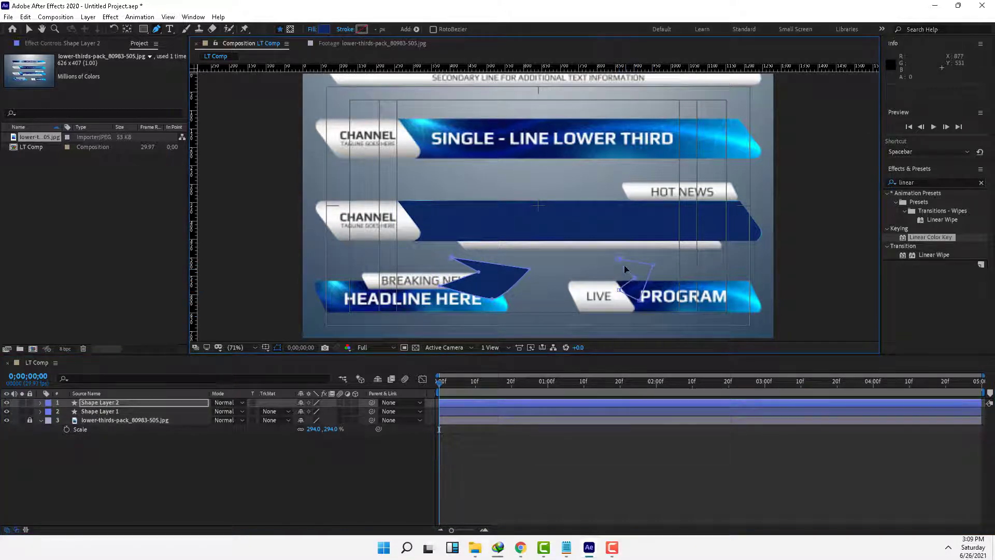
{"action": "left_click", "coordinate": [619, 259]}
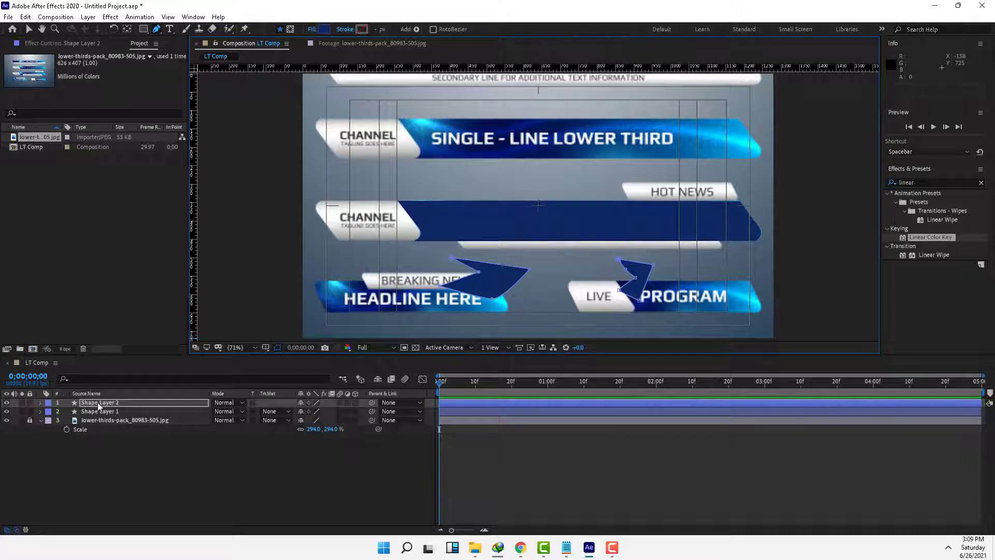
{"action": "key", "text": "Delete"}
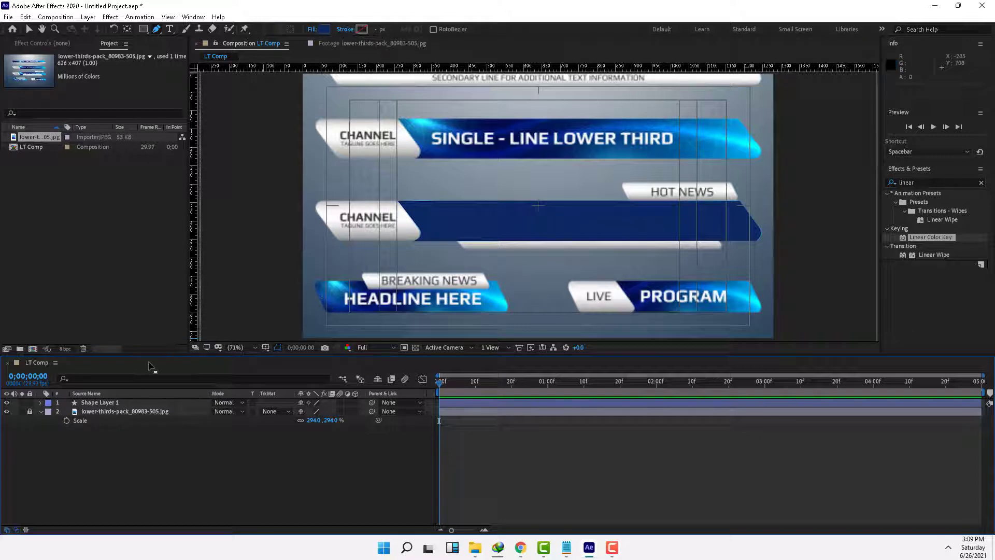
Trace the white CHANNEL box beside the blue bar with the Pen tool as a closed, round-cornered shape on a new layer
{"action": "key", "text": "grave"}
{"action": "key", "text": "grave"}
{"action": "key", "text": "grave"}
{"action": "key", "text": "grave"}
{"action": "key", "text": "grave"}
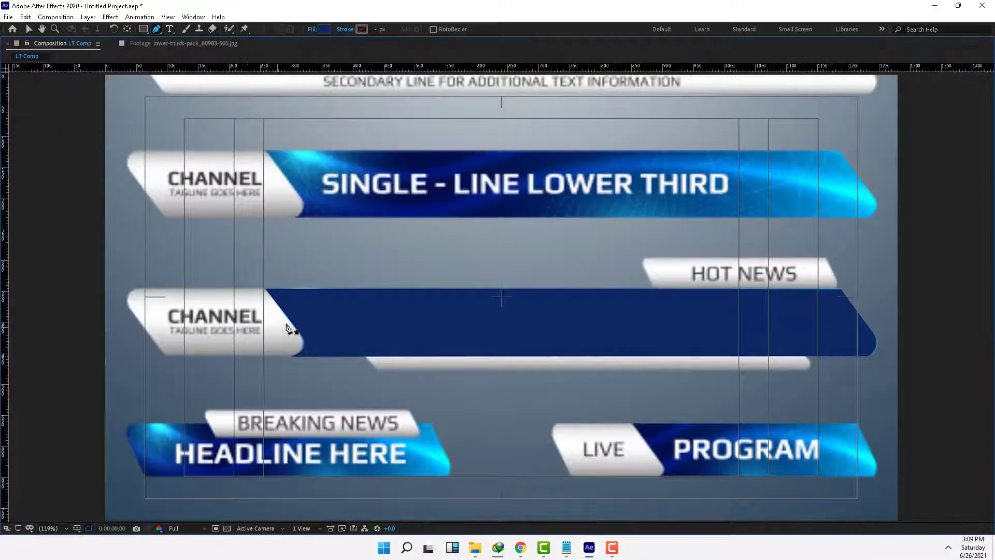
{"action": "left_click", "coordinate": [267, 290]}
{"action": "left_click", "coordinate": [136, 289]}
{"action": "left_click_drag", "start_coordinate": [130, 312], "coordinate": [138, 326]}
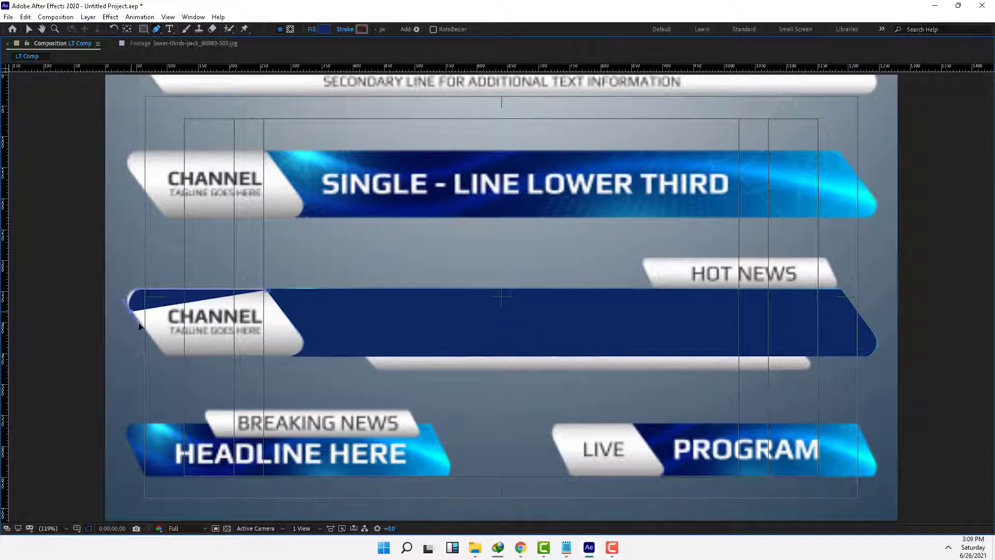
{"action": "left_click", "coordinate": [164, 356]}
{"action": "left_click", "coordinate": [300, 354]}
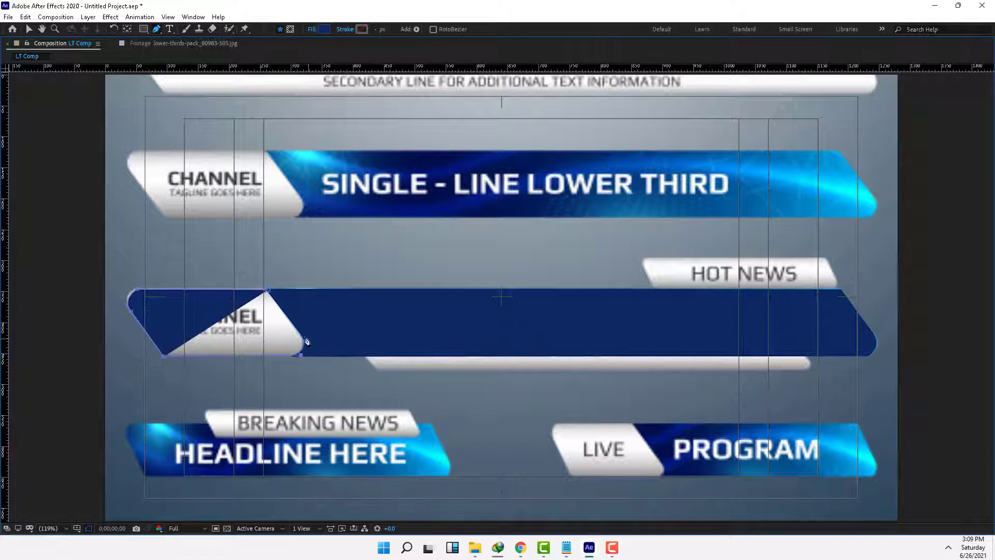
{"action": "left_click_drag", "start_coordinate": [304, 339], "coordinate": [297, 328]}
{"action": "left_click", "coordinate": [267, 289]}
Trace the HOT NEWS tab above the blue bar with the Pen tool as a closed, round-cornered shape on its own layer
{"action": "left_click", "coordinate": [826, 259]}
{"action": "left_click", "coordinate": [650, 257]}
{"action": "left_click_drag", "start_coordinate": [644, 268], "coordinate": [647, 274]}
{"action": "left_click", "coordinate": [655, 289]}
{"action": "left_click", "coordinate": [830, 290]}
{"action": "left_click_drag", "start_coordinate": [835, 281], "coordinate": [831, 269]}
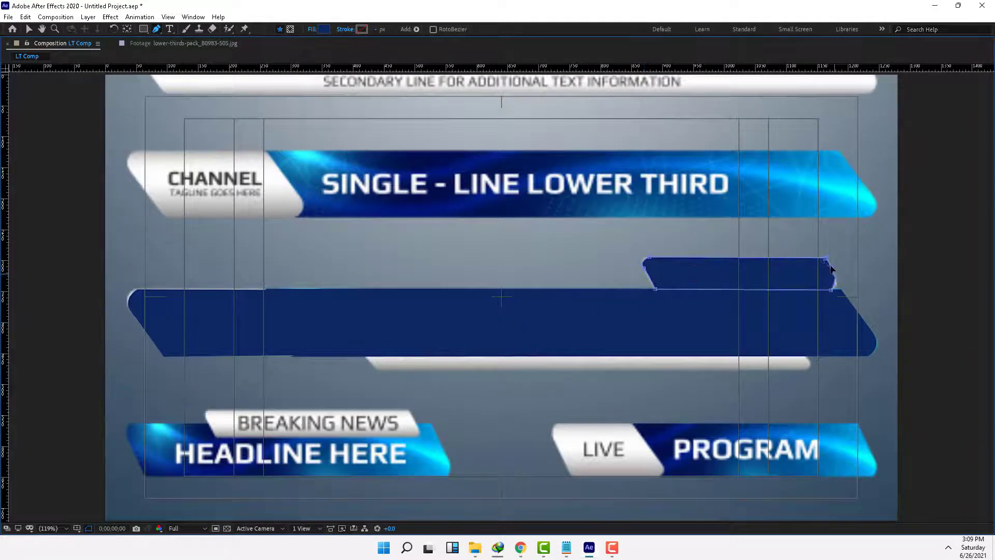
{"action": "left_click", "coordinate": [826, 258]}
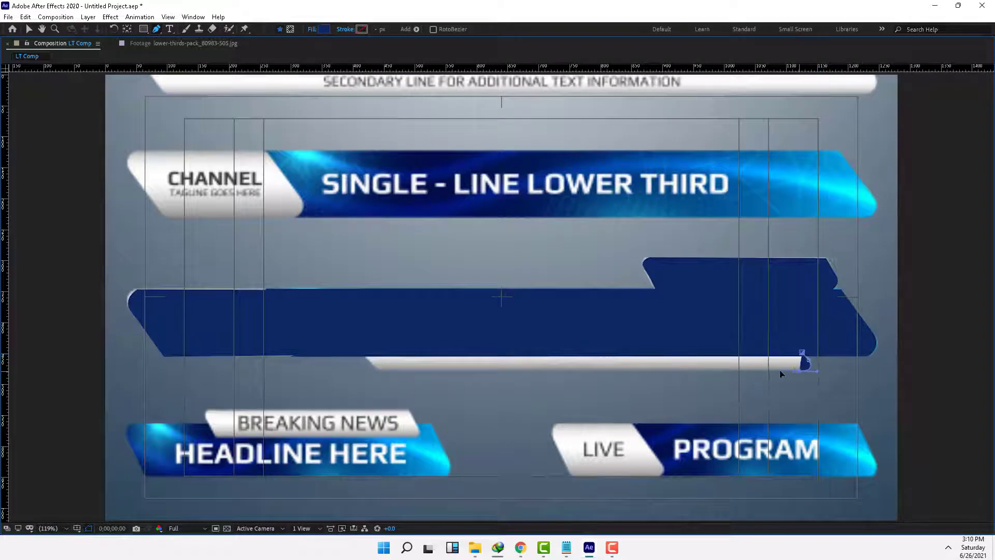
{"action": "key", "text": "grave"}
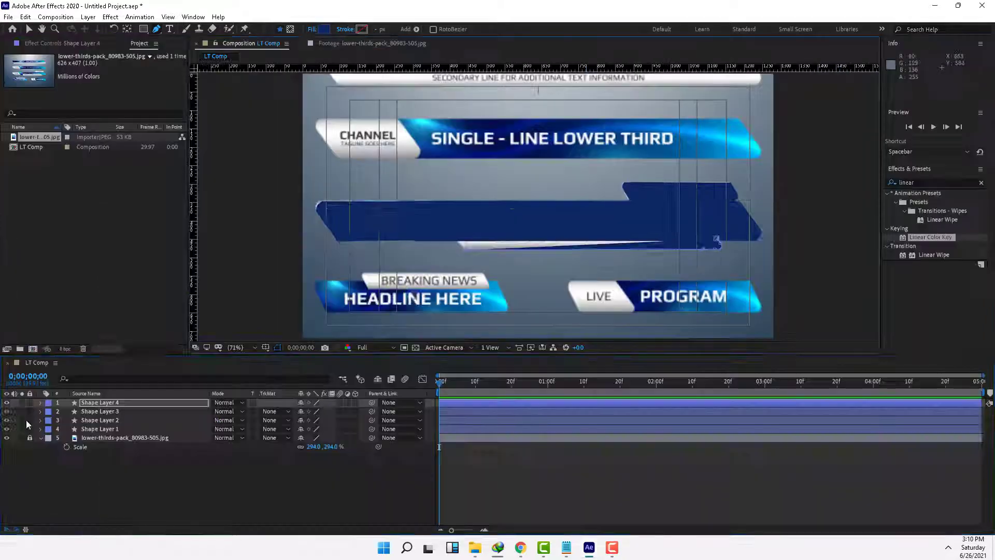
Inspect the traced secondary-line bar on its own and turn the visibility of Shape Layers 1, 2 and 3 back on
{"action": "key", "text": "grave"}
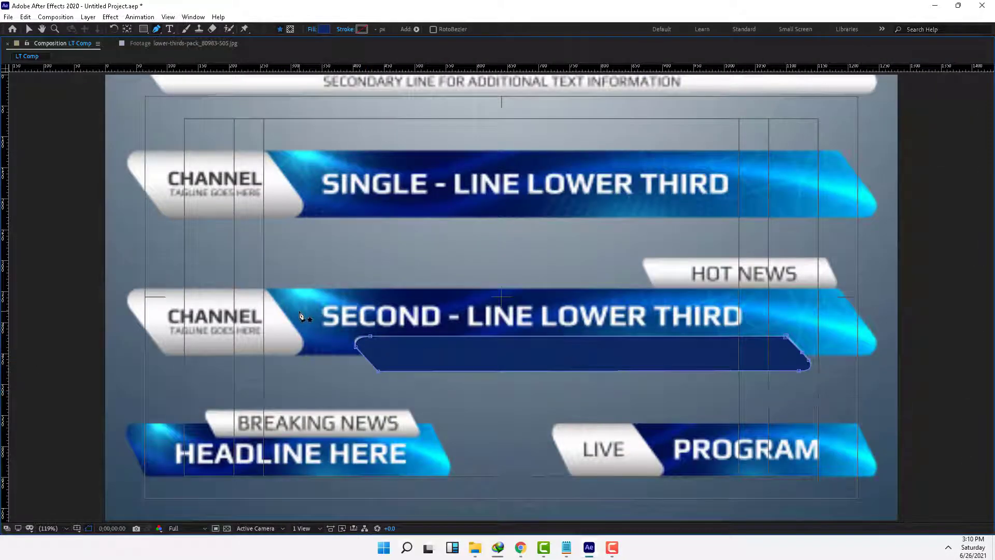
{"action": "key", "text": "grave"}
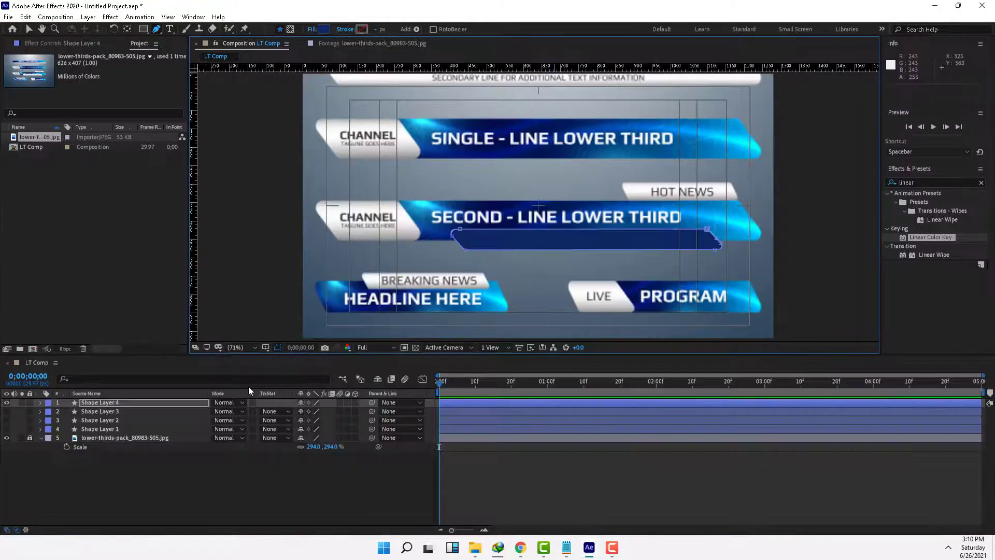
{"action": "left_click_drag", "start_coordinate": [7, 412], "coordinate": [7, 430]}
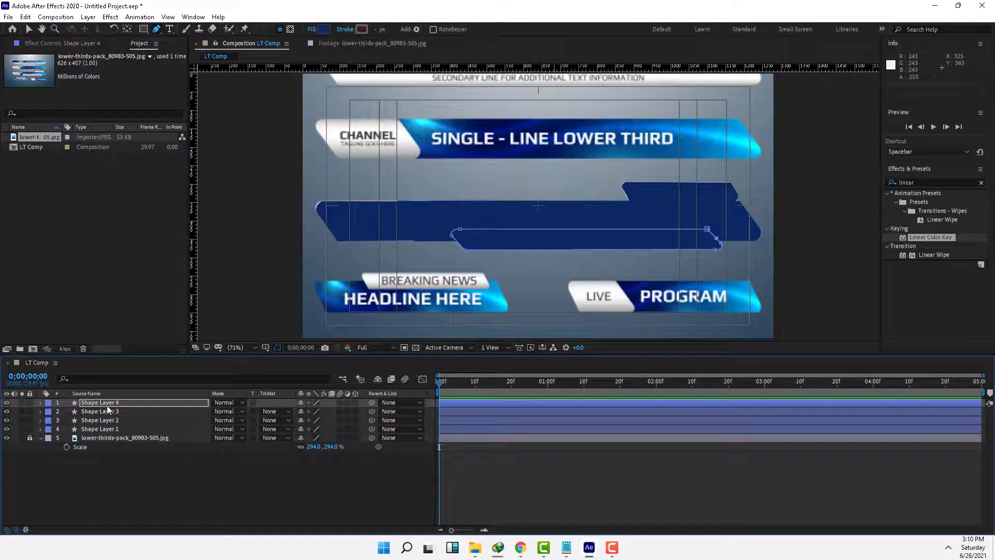
Stretch the lower edge of the CHANNEL box on Shape Layer 2 slightly downward to make it taller
{"action": "left_click", "coordinate": [125, 414]}
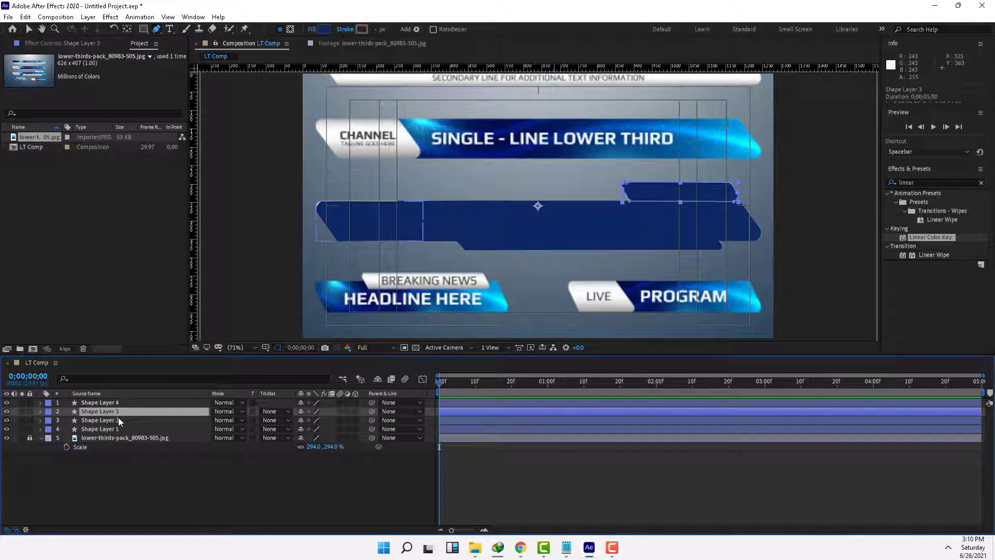
{"action": "left_click", "coordinate": [118, 418]}
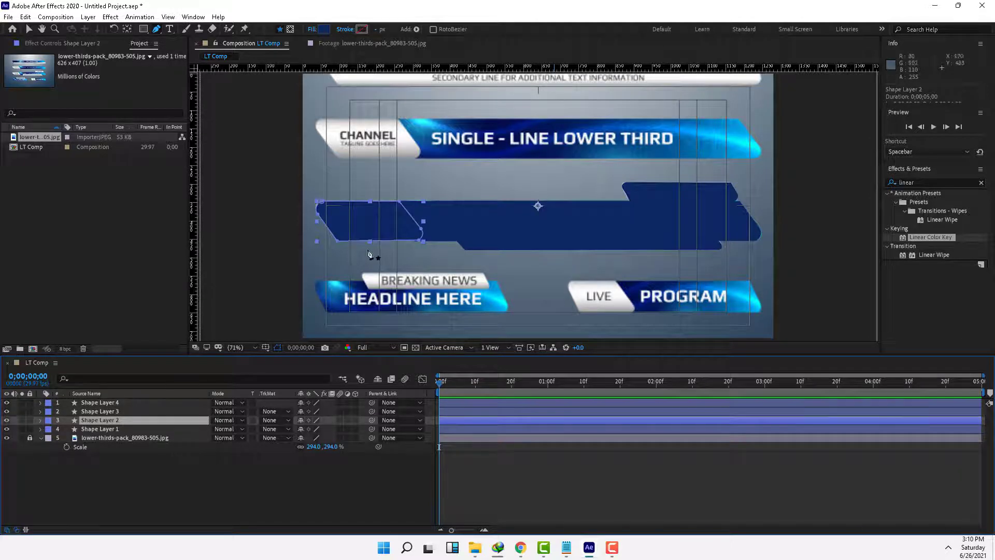
{"action": "key", "text": "grave"}
{"action": "scroll", "coordinate": [223, 295], "scroll_direction": "up", "scroll_amount": 3}
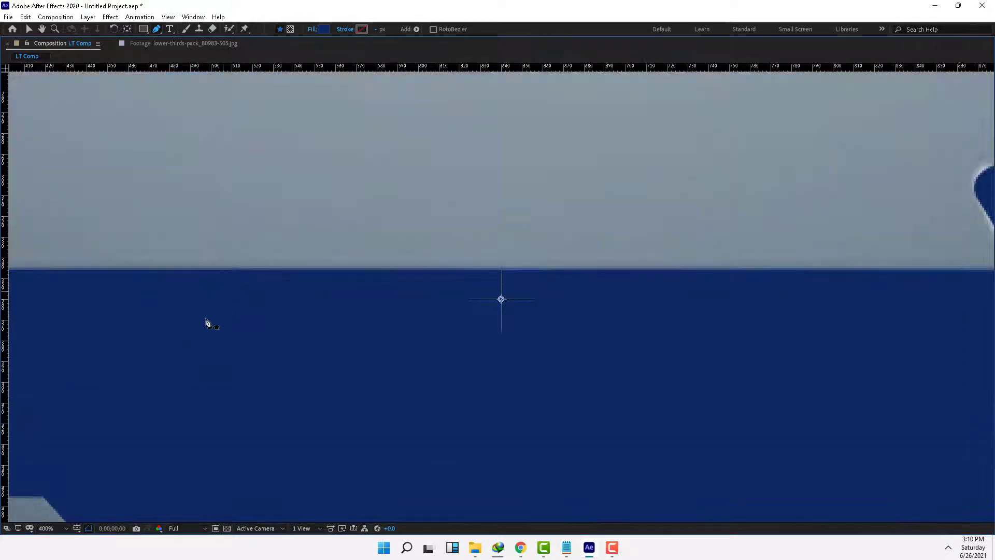
{"action": "left_click_drag", "start_coordinate": [181, 353], "coordinate": [993, 221]}
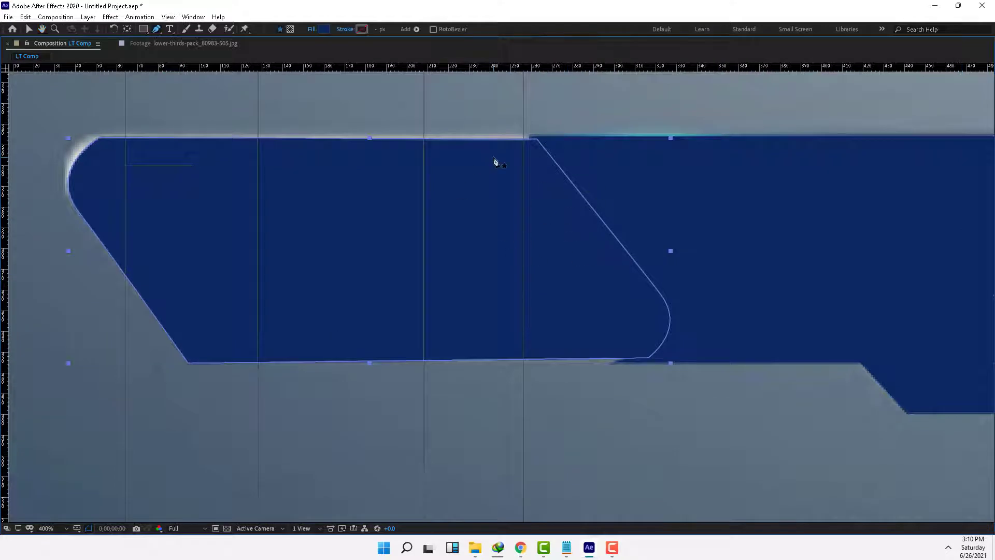
{"action": "key", "text": "v"}
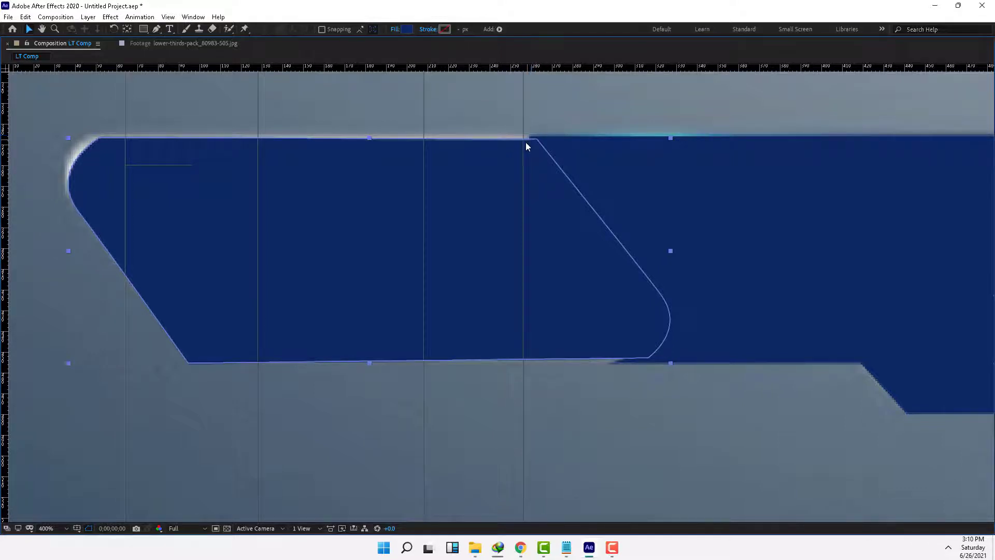
{"action": "key", "text": "grave"}
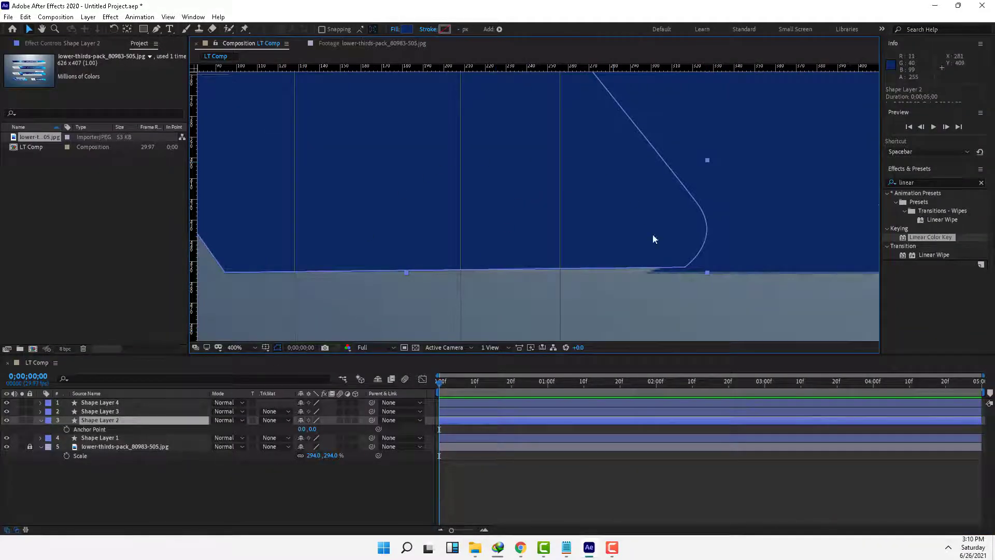
{"action": "key", "text": "grave"}
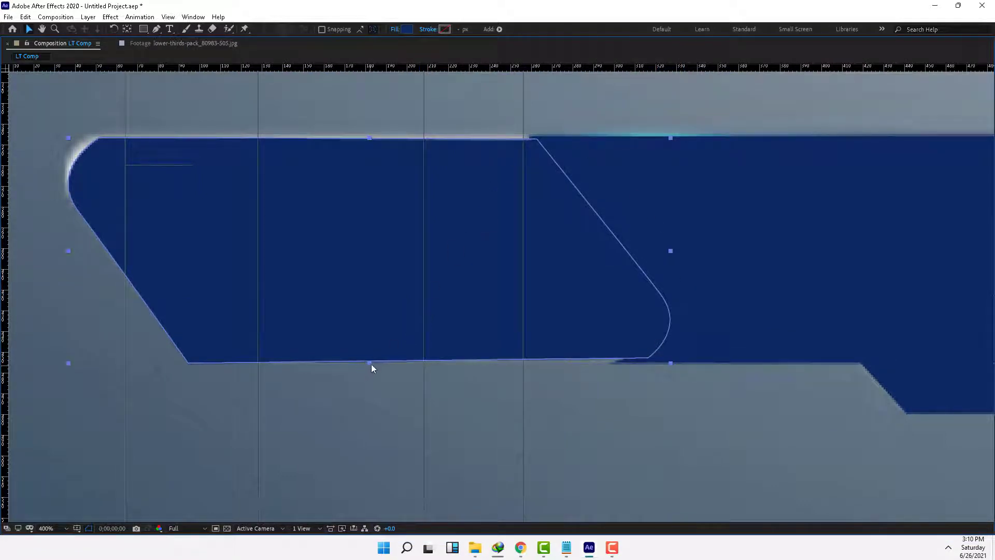
{"action": "left_click_drag", "start_coordinate": [369, 364], "coordinate": [371, 375]}
Nudge the CHANNEL box up and left to line it up with the blue bar and the reference outline
{"action": "key", "text": "Up"}
{"action": "key", "text": "Up"}
{"action": "key", "text": "Up"}
{"action": "key", "text": "Left"}
{"action": "key", "text": "Left"}
{"action": "key", "text": "Left"}
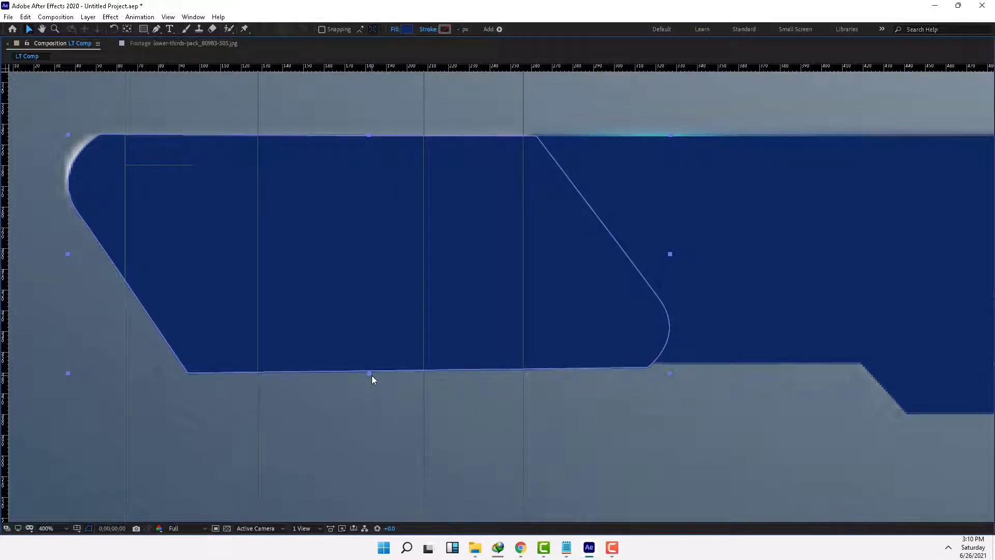
{"action": "key", "text": "Up"}
{"action": "key", "text": "Up"}
{"action": "key", "text": "Left"}
{"action": "key", "text": "Up"}
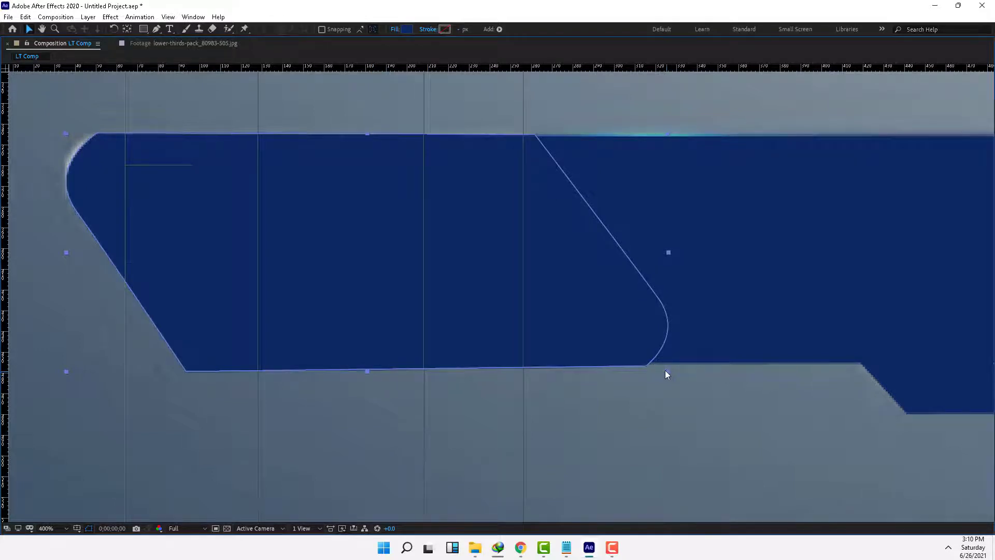
{"action": "key", "text": "Left"}
{"action": "key", "text": "Left"}
{"action": "key", "text": "Left"}
{"action": "key", "text": "Left"}
{"action": "left_click_drag", "start_coordinate": [665, 371], "coordinate": [665, 370]}
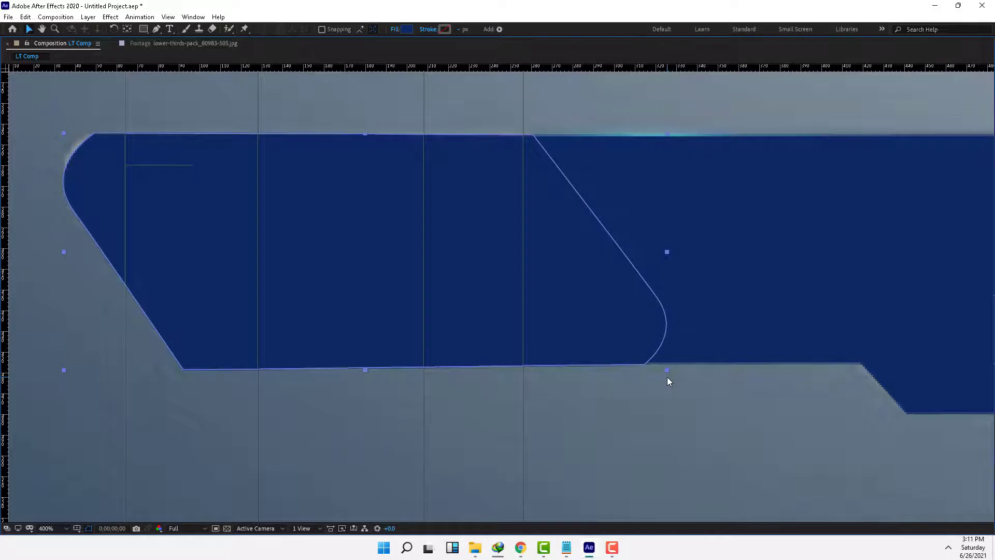
Hide Shape Layers 2, 3 and 4 so only the blue bar on Shape Layer 1 shows over the reference
{"action": "key", "text": "grave"}
{"action": "left_click", "coordinate": [357, 483]}
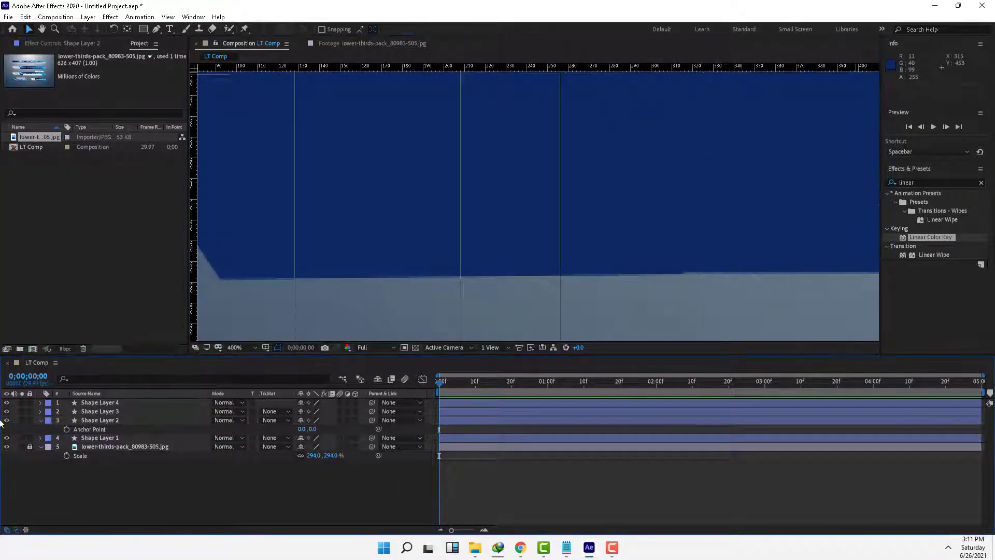
{"action": "left_click_drag", "start_coordinate": [7, 404], "coordinate": [6, 438]}
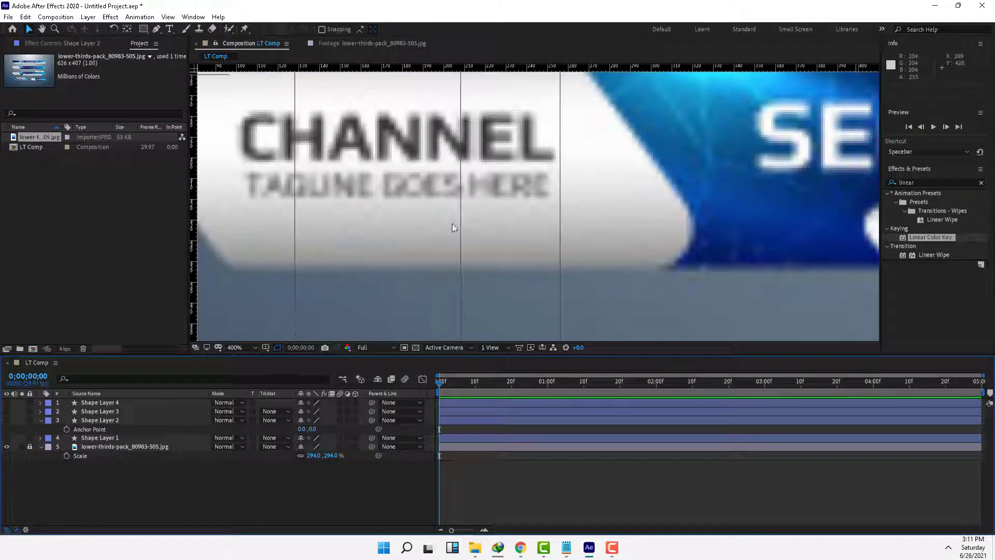
{"action": "left_click", "coordinate": [235, 347]}
{"action": "left_click", "coordinate": [243, 167]}
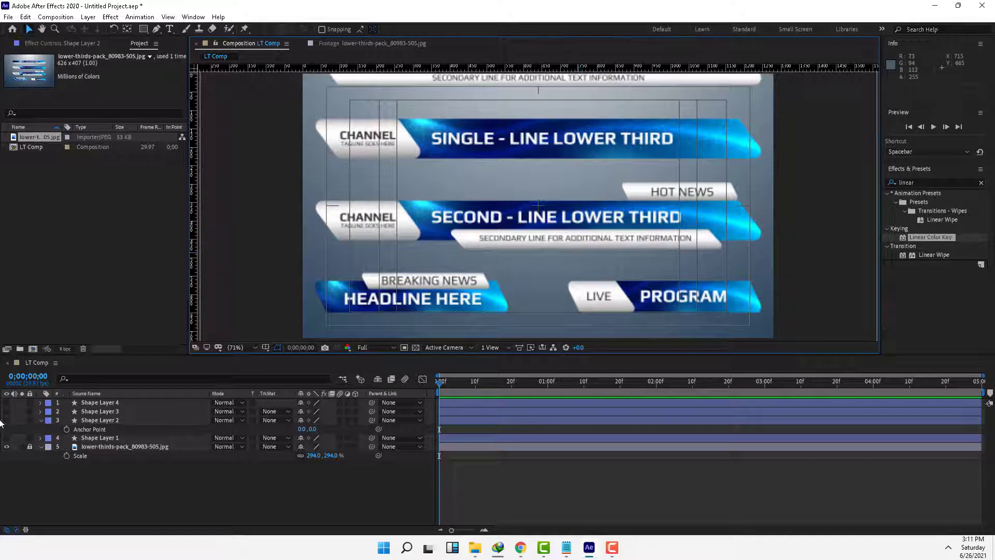
{"action": "left_click", "coordinate": [6, 438]}
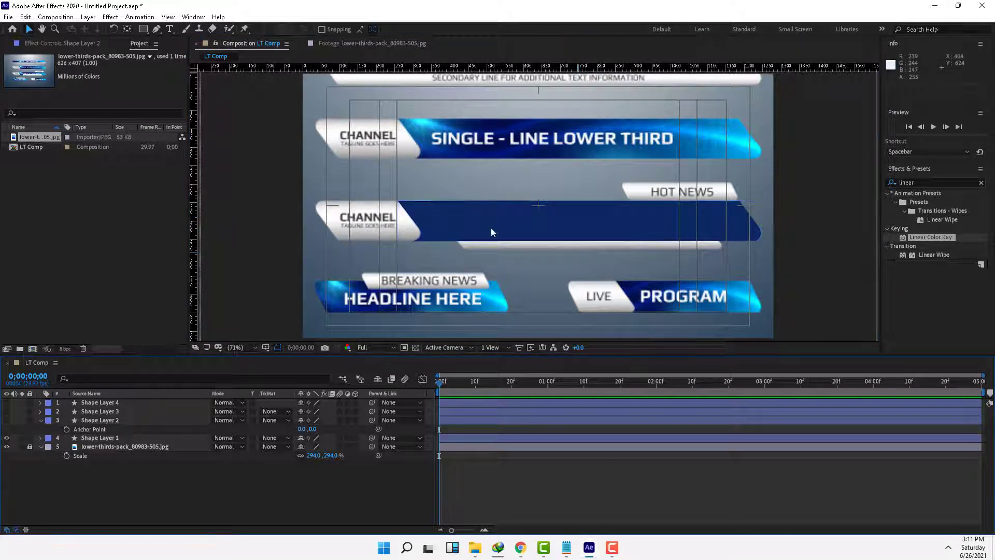
Pre-compose Shape Layer 1 into a new composition named Main Design
{"action": "right_click", "coordinate": [130, 437]}
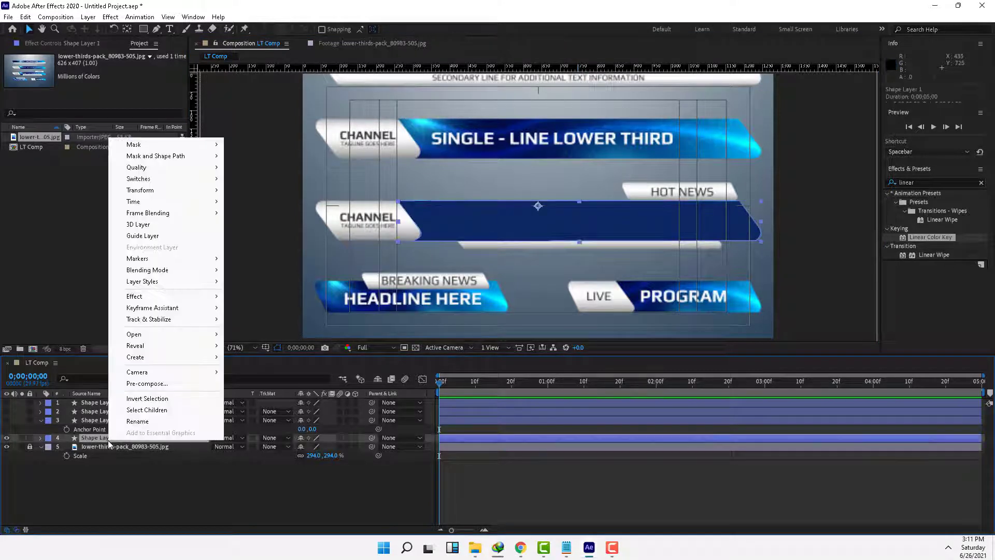
{"action": "left_click", "coordinate": [146, 383]}
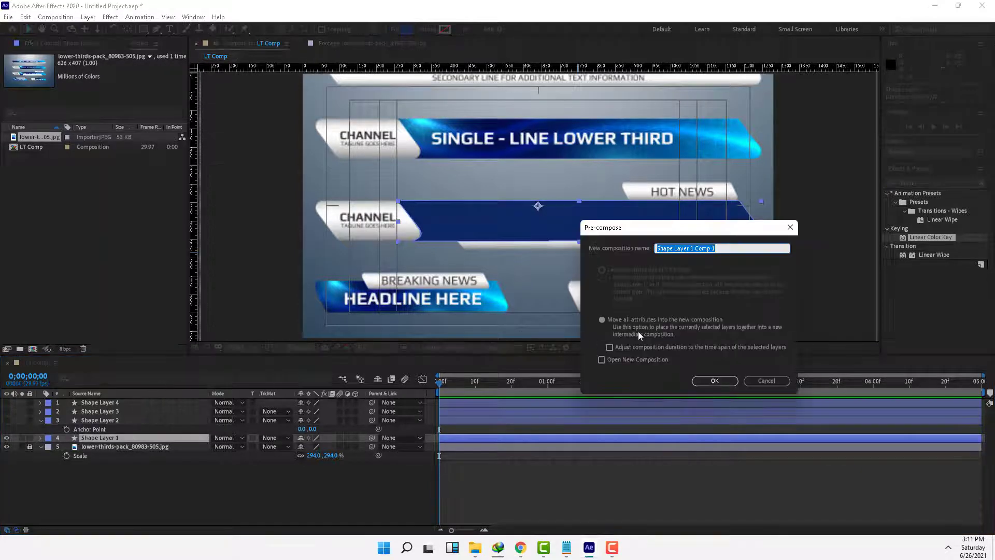
{"action": "type", "text": "Main Design"}
{"action": "key", "text": "Return"}
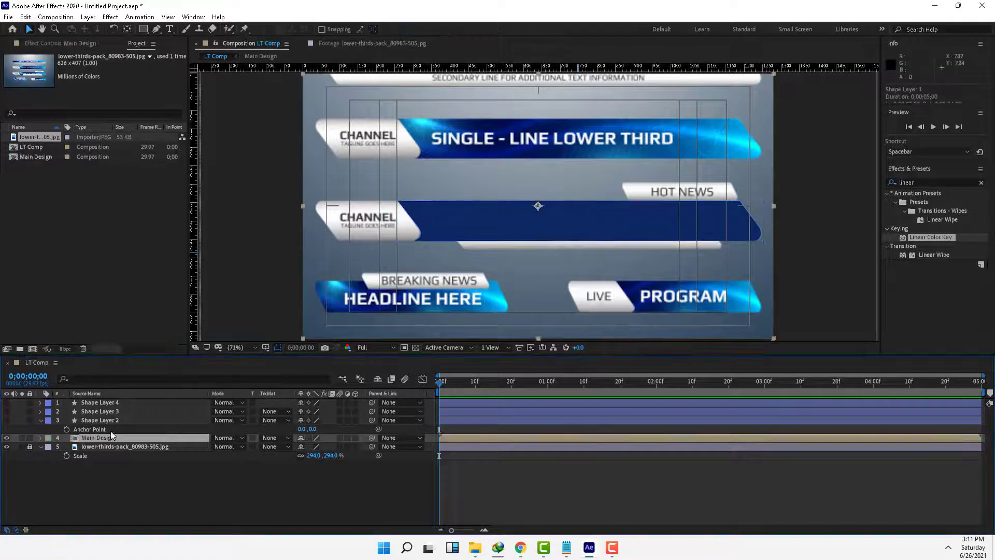
Open the Main Design composition and duplicate Shape Layer 1 inside it
{"action": "double_click", "coordinate": [92, 437]}
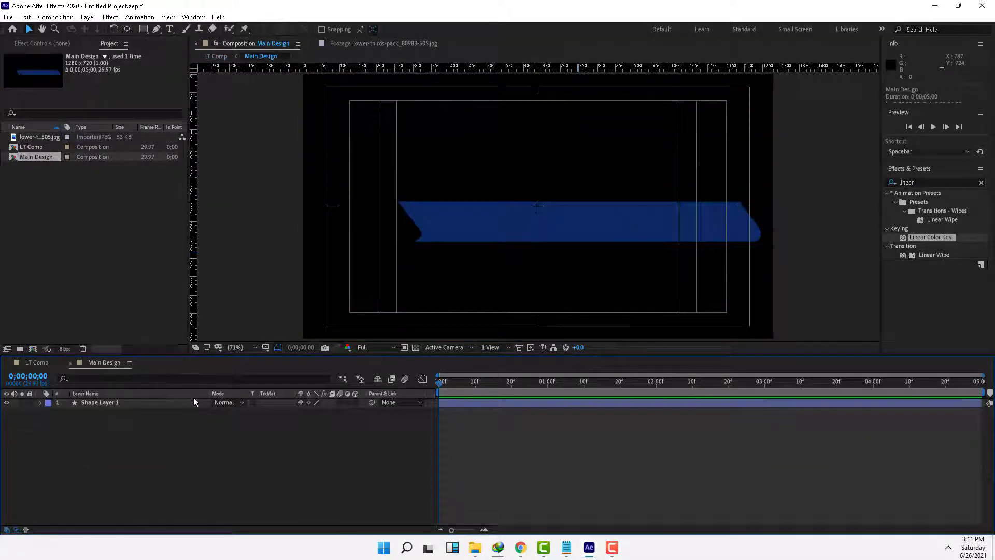
{"action": "left_click", "coordinate": [98, 402]}
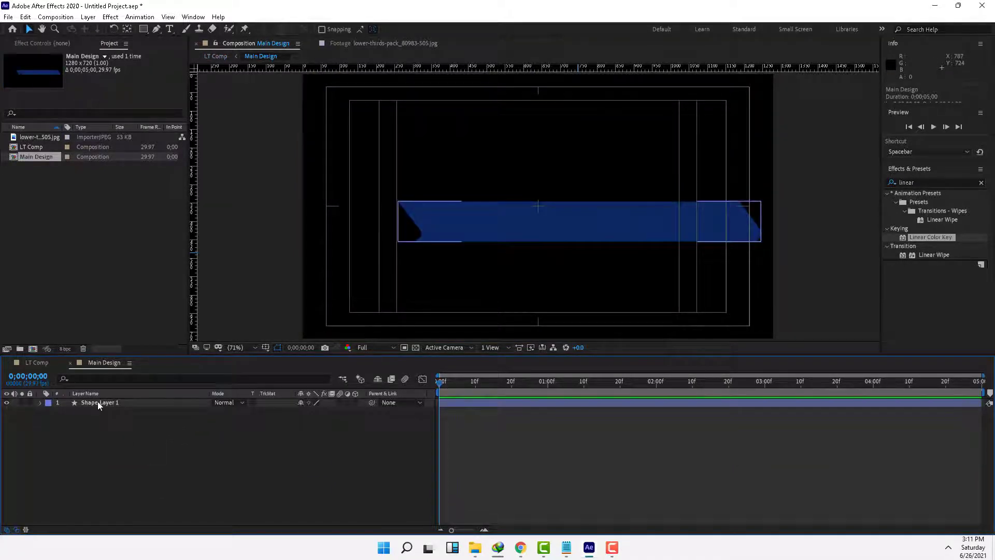
{"action": "key", "text": "ctrl+d"}
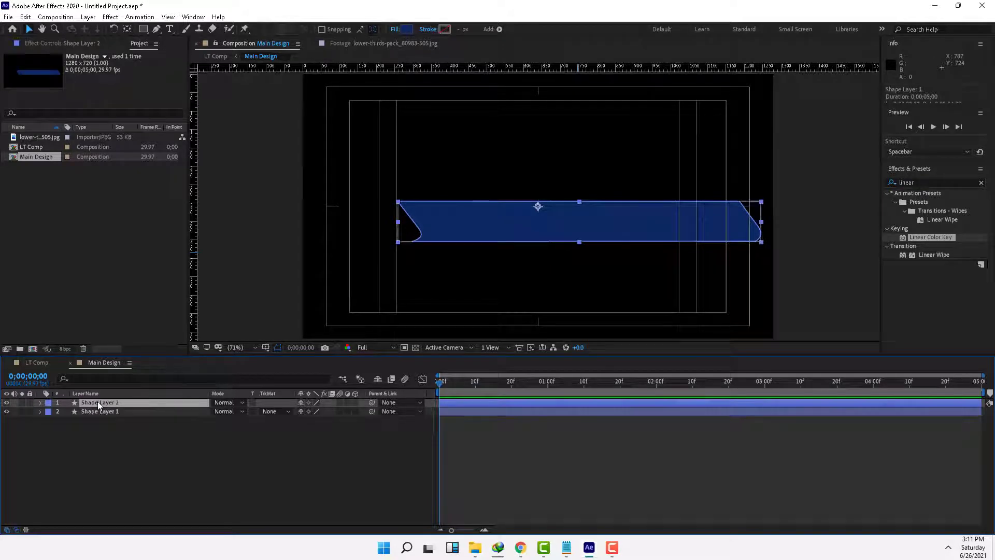
{"action": "left_click", "coordinate": [123, 440]}
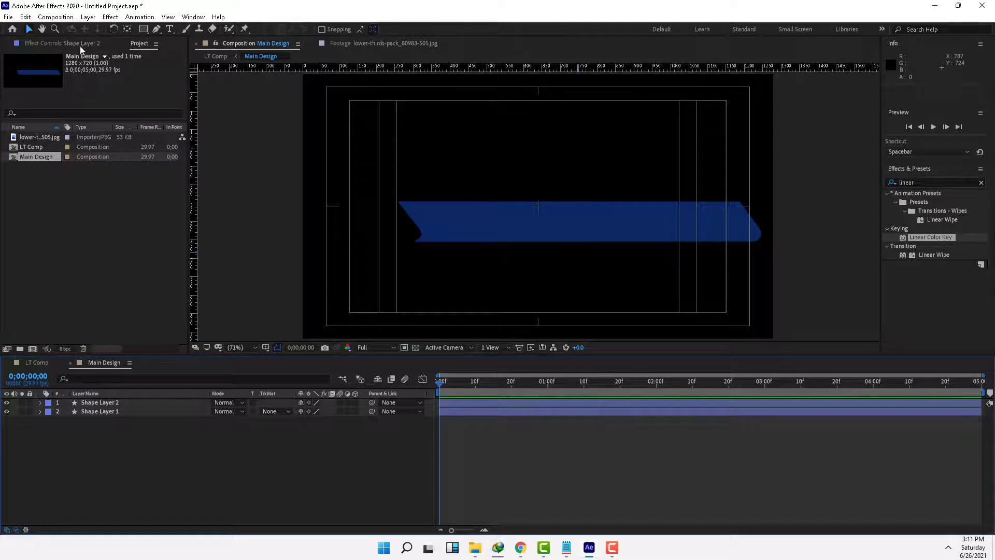
{"action": "left_click", "coordinate": [110, 17]}
{"action": "left_click", "coordinate": [398, 491]}
{"action": "left_click", "coordinate": [177, 412]}
{"action": "left_click", "coordinate": [114, 19]}
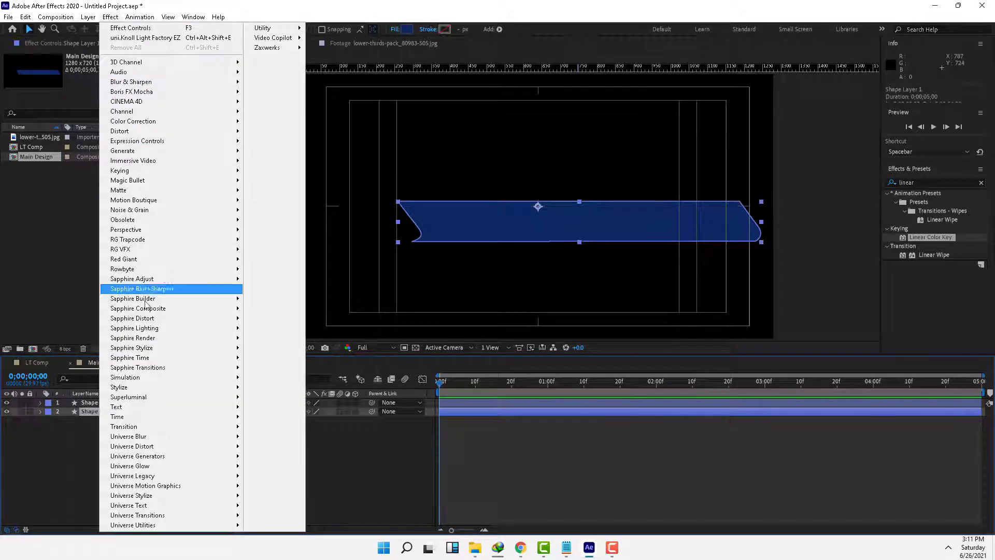
{"action": "mouse_move", "coordinate": [142, 269]}
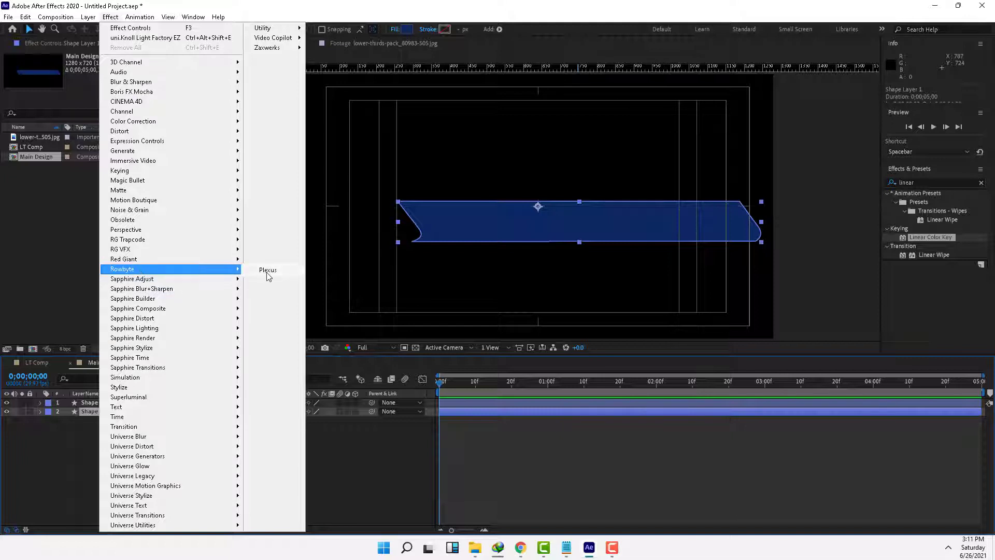
{"action": "left_click", "coordinate": [368, 448]}
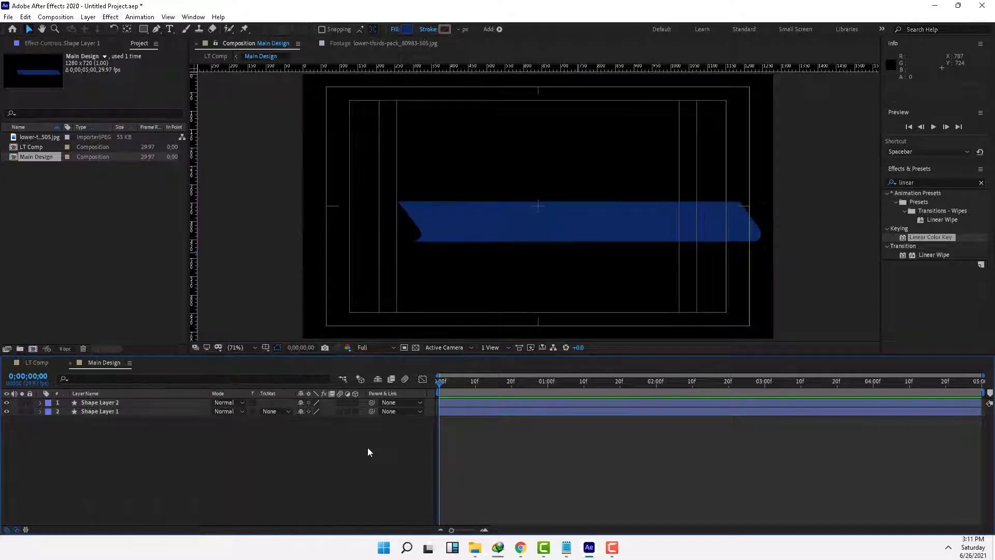
Import preview.jpg from the Desktop and place it in the Main Design composition
{"action": "double_click", "coordinate": [83, 210]}
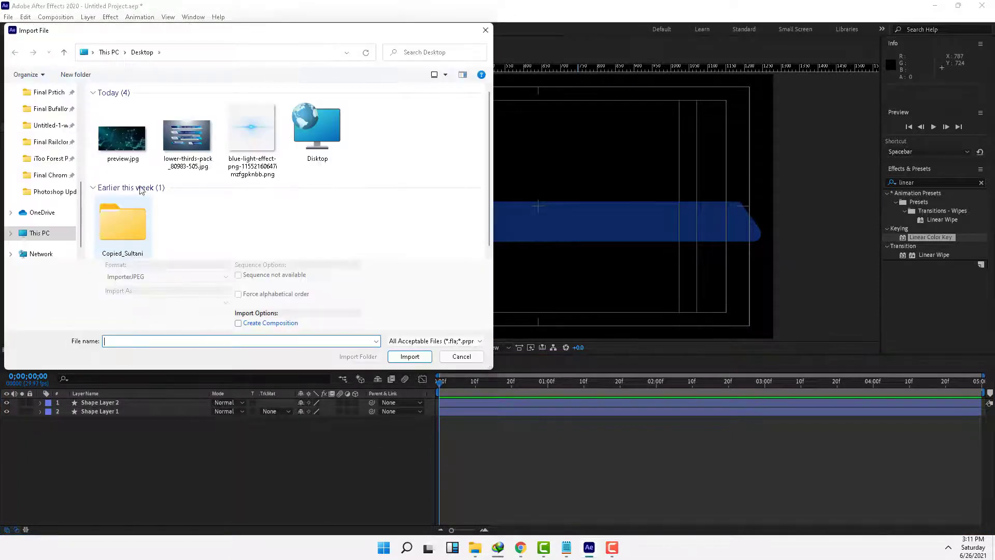
{"action": "double_click", "coordinate": [129, 130]}
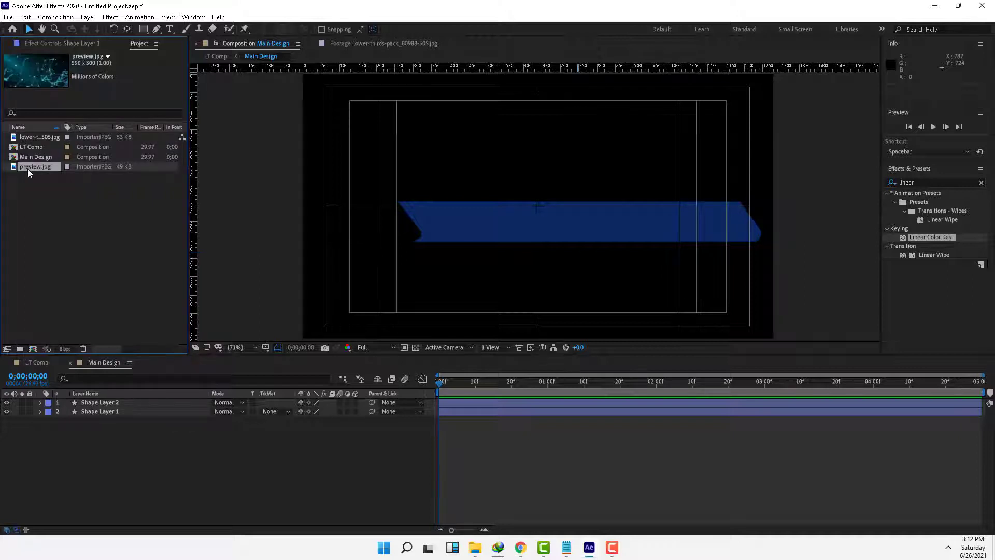
{"action": "left_click_drag", "start_coordinate": [28, 169], "coordinate": [539, 212]}
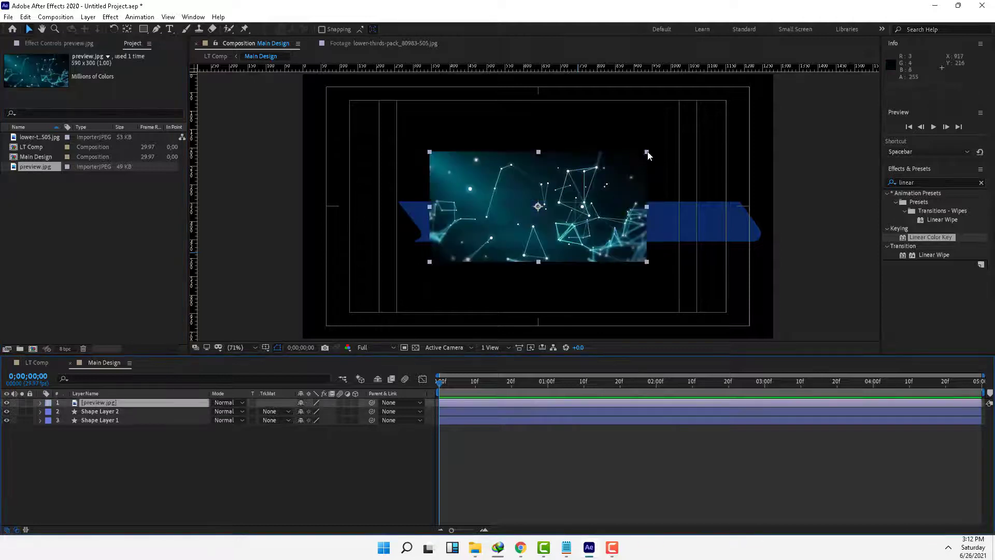
Enlarge preview.jpg to span the blue bar's full width and move its layer between Shape Layer 2 and Shape Layer 1
{"action": "left_click_drag", "start_coordinate": [648, 155], "coordinate": [721, 107]}
{"action": "left_click_drag", "start_coordinate": [662, 228], "coordinate": [709, 196]}
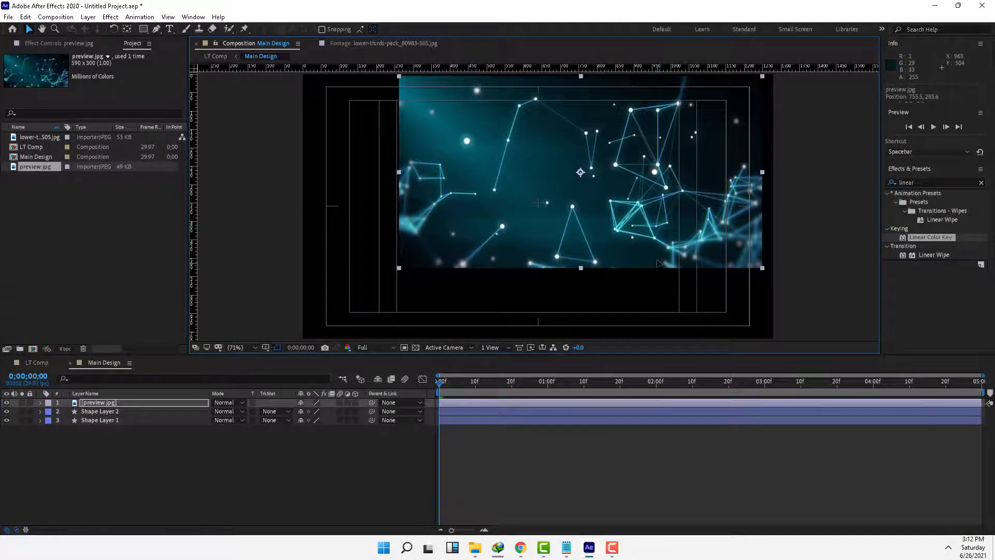
{"action": "left_click_drag", "start_coordinate": [99, 403], "coordinate": [113, 414]}
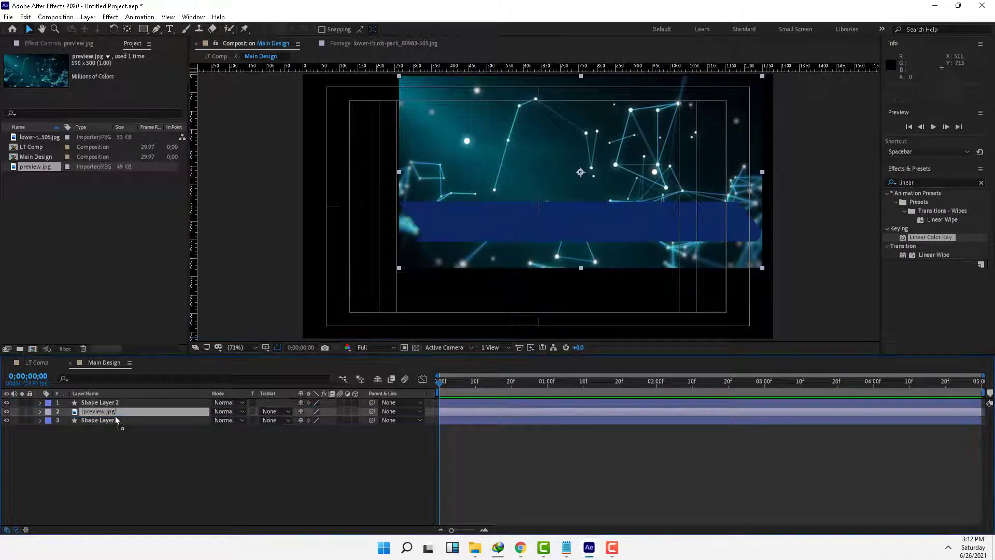
Try Shape Layer 2 as a luma track matte for preview.jpg
{"action": "left_click", "coordinate": [282, 411]}
{"action": "left_click", "coordinate": [287, 461]}
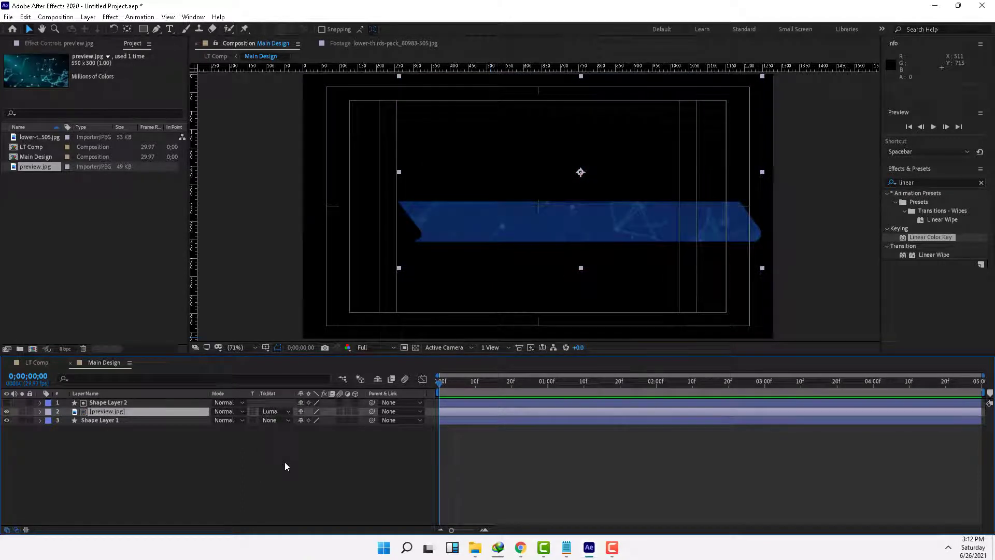
{"action": "left_click", "coordinate": [283, 412]}
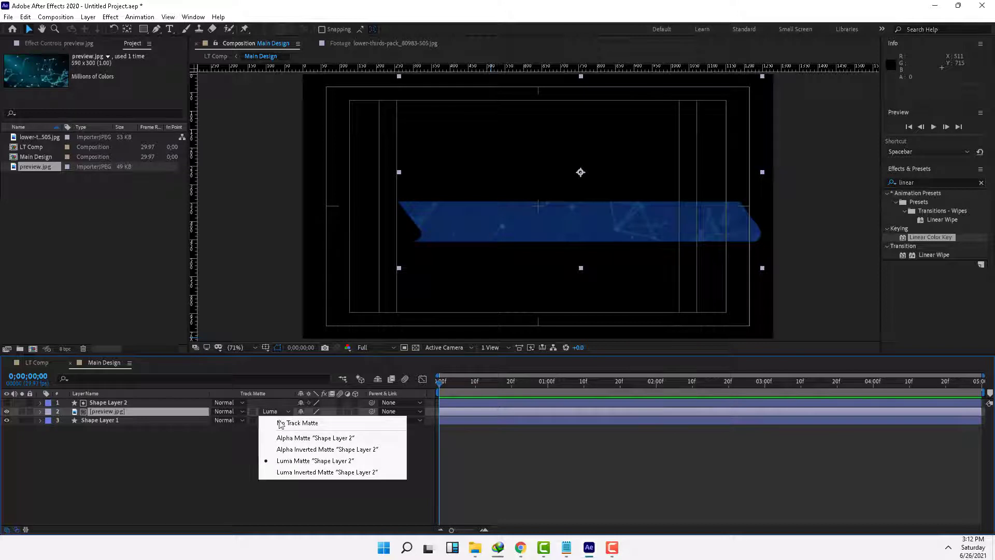
{"action": "left_click", "coordinate": [291, 468]}
Set the track matte of preview.jpg to Alpha Matte "Shape Layer 2"
{"action": "left_click", "coordinate": [283, 413]}
{"action": "left_click", "coordinate": [284, 433]}
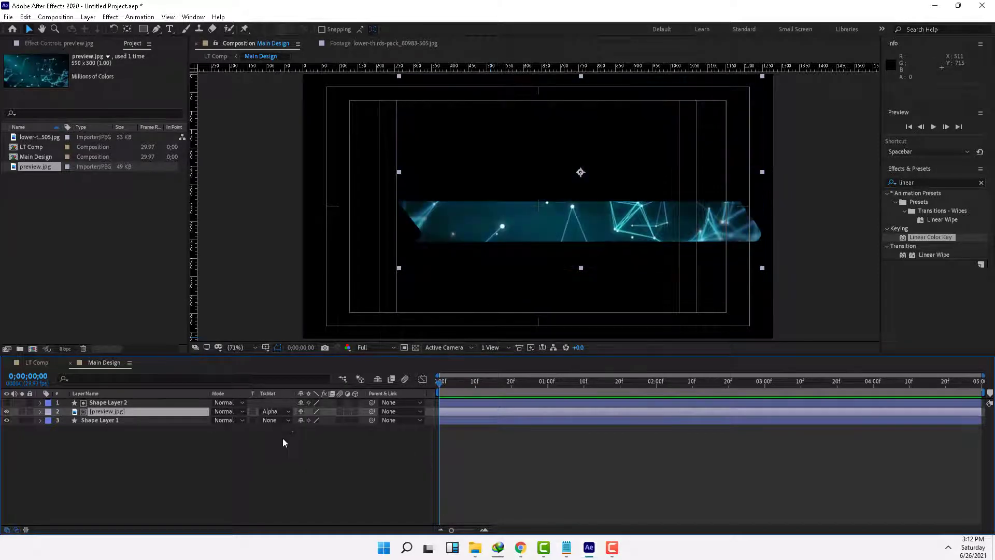
{"action": "left_click", "coordinate": [274, 413]}
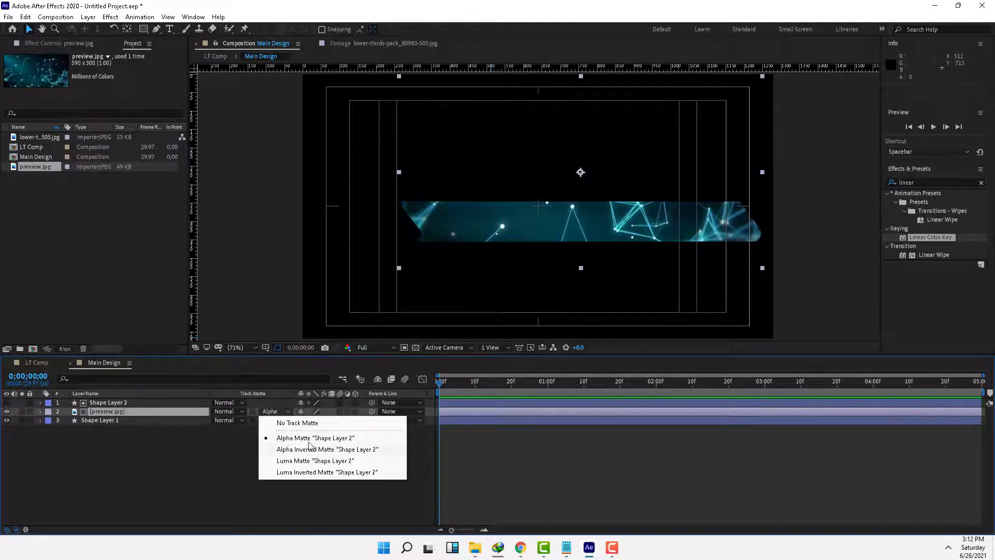
{"action": "left_click", "coordinate": [216, 480]}
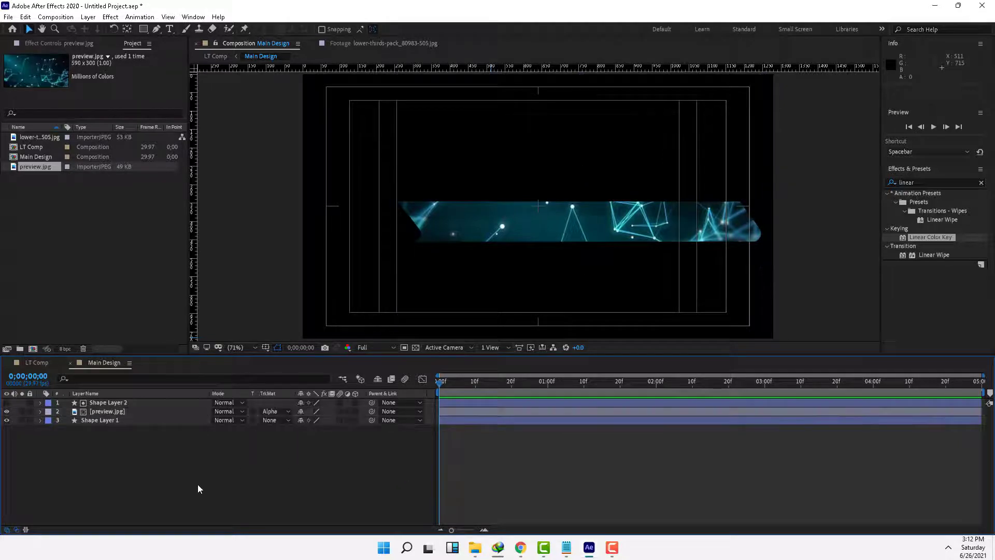
{"action": "left_click", "coordinate": [118, 412]}
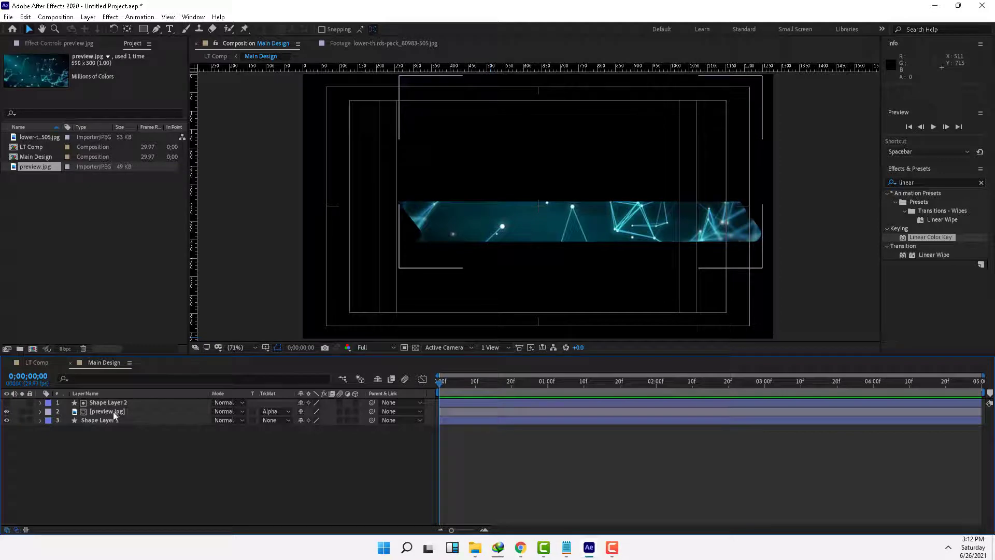
Apply the Gradient Ramp effect to Shape Layer 1 in the Main Design composition
{"action": "left_click", "coordinate": [116, 420]}
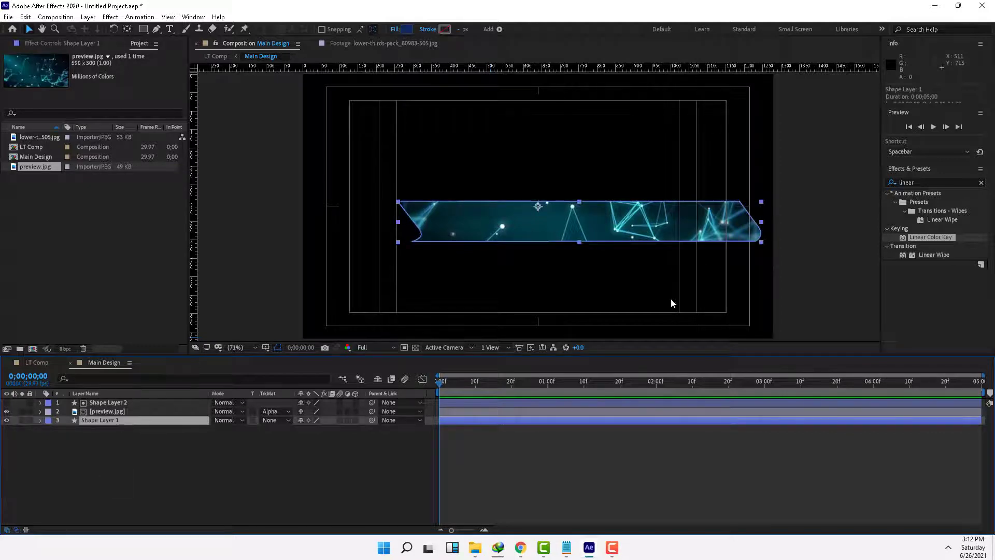
{"action": "key", "text": "ctrl+5"}
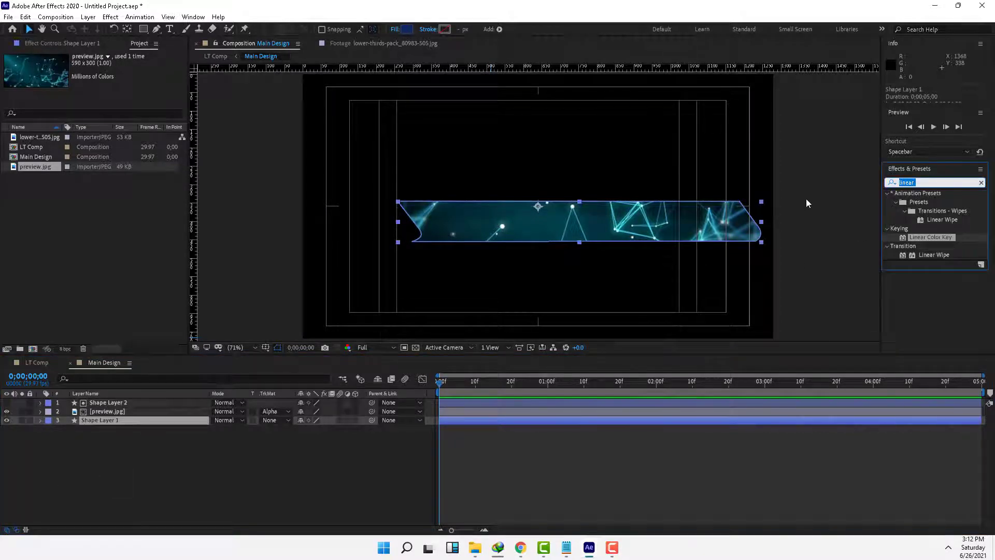
{"action": "type", "text": "ramp"}
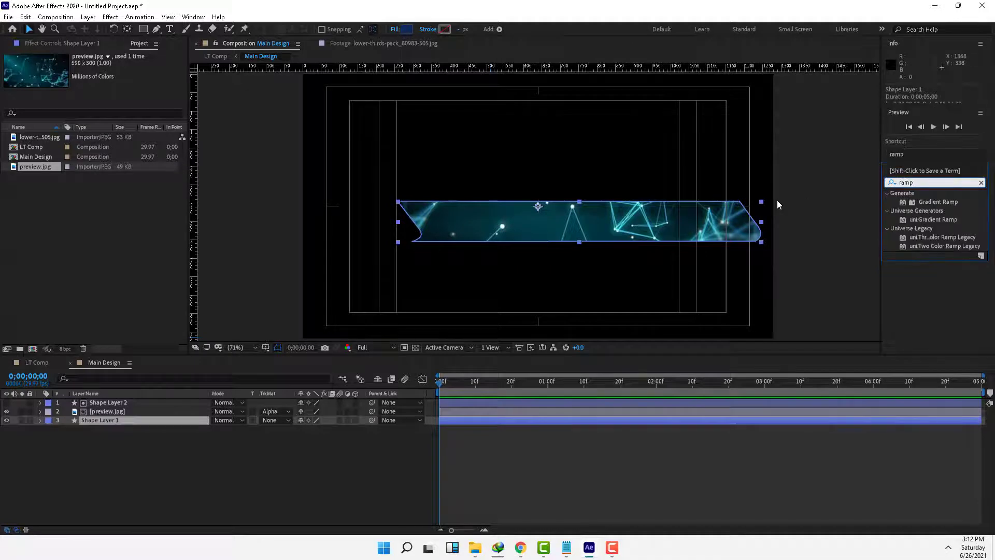
{"action": "left_click_drag", "start_coordinate": [943, 201], "coordinate": [113, 422]}
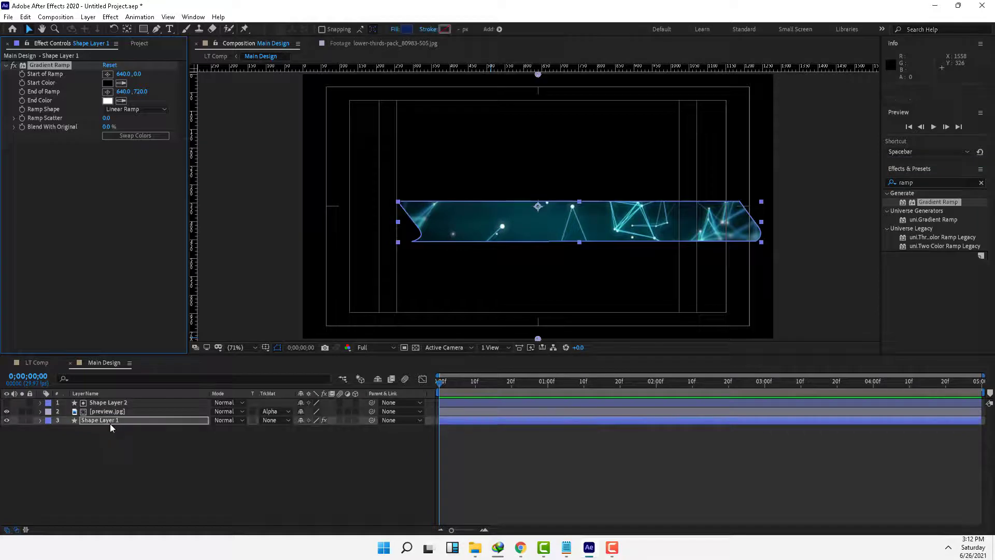
Set Shape Layer 1's ramp start color to bright blue and its end color to dark blue 010C5B
{"action": "left_click", "coordinate": [107, 83]}
{"action": "left_click_drag", "start_coordinate": [570, 428], "coordinate": [568, 416]}
{"action": "left_click", "coordinate": [650, 365]}
{"action": "left_click", "coordinate": [108, 100]}
{"action": "left_click", "coordinate": [567, 411]}
{"action": "left_click", "coordinate": [554, 456]}
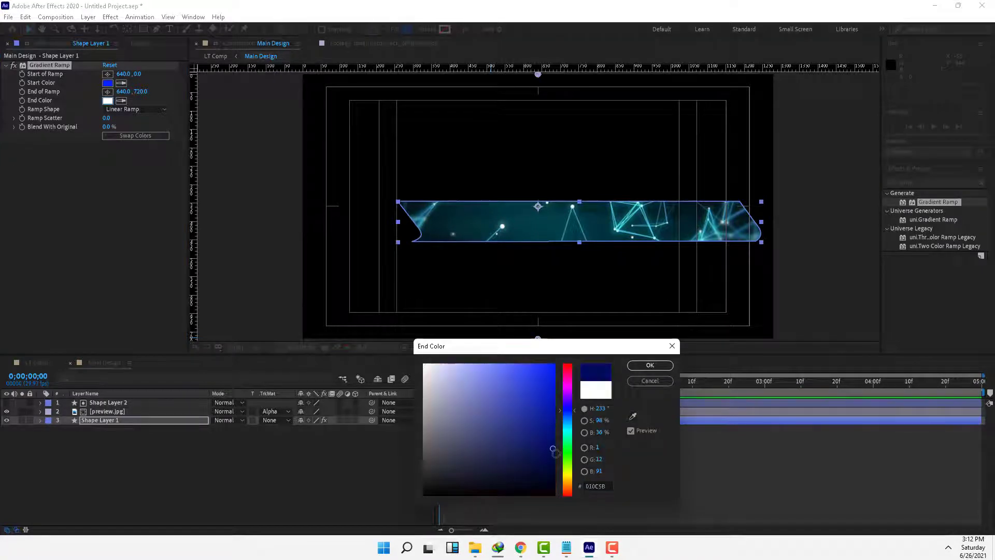
{"action": "left_click", "coordinate": [648, 366]}
Try the Lighten blending mode on the preview.jpg layer
{"action": "left_click", "coordinate": [112, 412]}
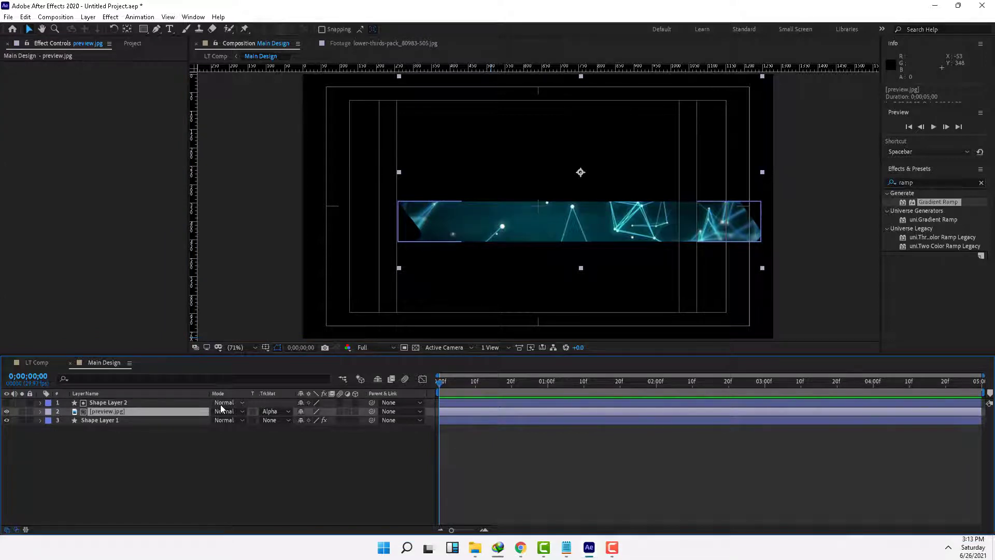
{"action": "key", "text": "shift+equal"}
{"action": "key", "text": "shift+equal"}
{"action": "key", "text": "shift+equal"}
{"action": "key", "text": "shift+equal"}
{"action": "key", "text": "shift+equal"}
{"action": "key", "text": "shift+equal"}
{"action": "key", "text": "shift+equal"}
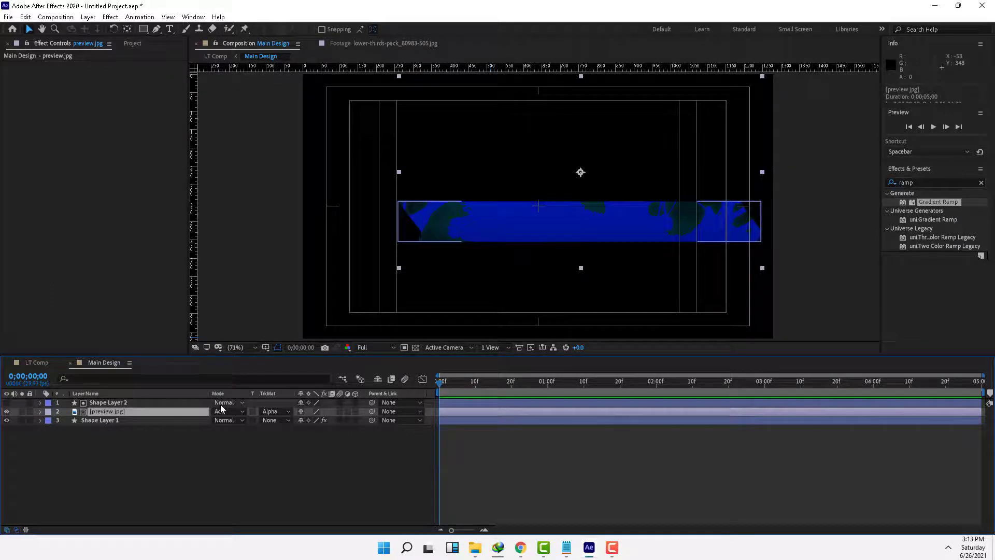
{"action": "key", "text": "shift+equal"}
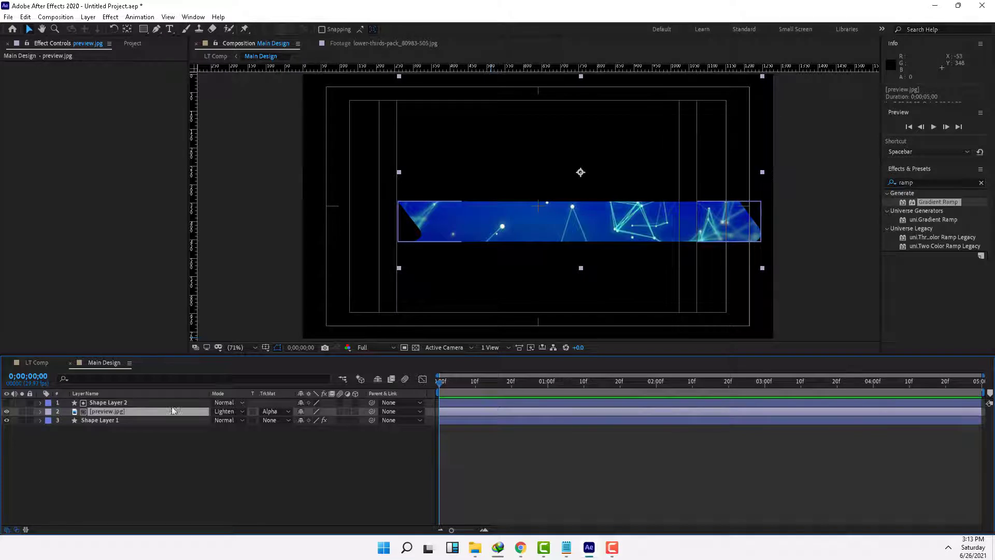
{"action": "left_click", "coordinate": [161, 454]}
Apply uni.Knoll Light Factory EZ with the Digital Preset flare to preview.jpg, placing its light at about 35, 208 in the bar's upper-left corner
{"action": "left_click", "coordinate": [120, 411]}
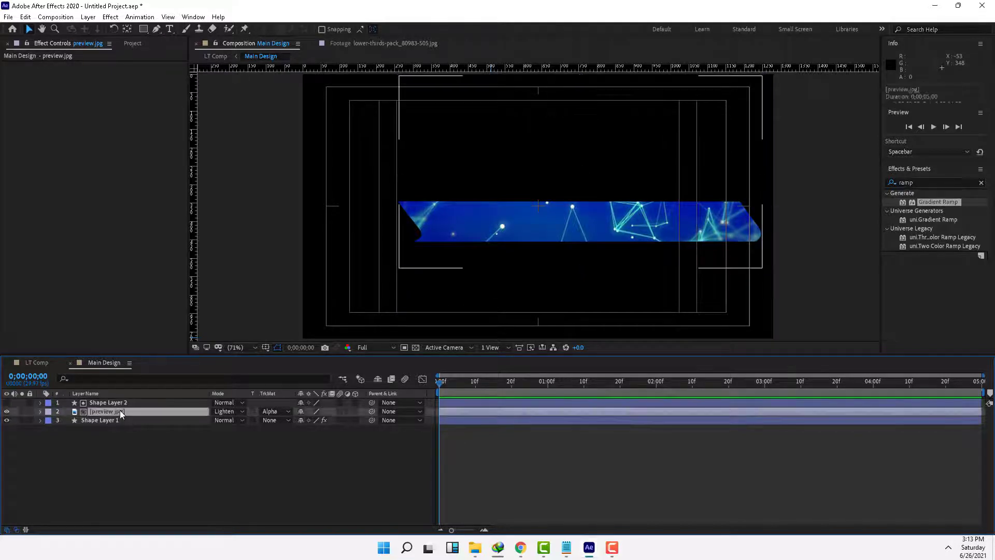
{"action": "left_click", "coordinate": [111, 17]}
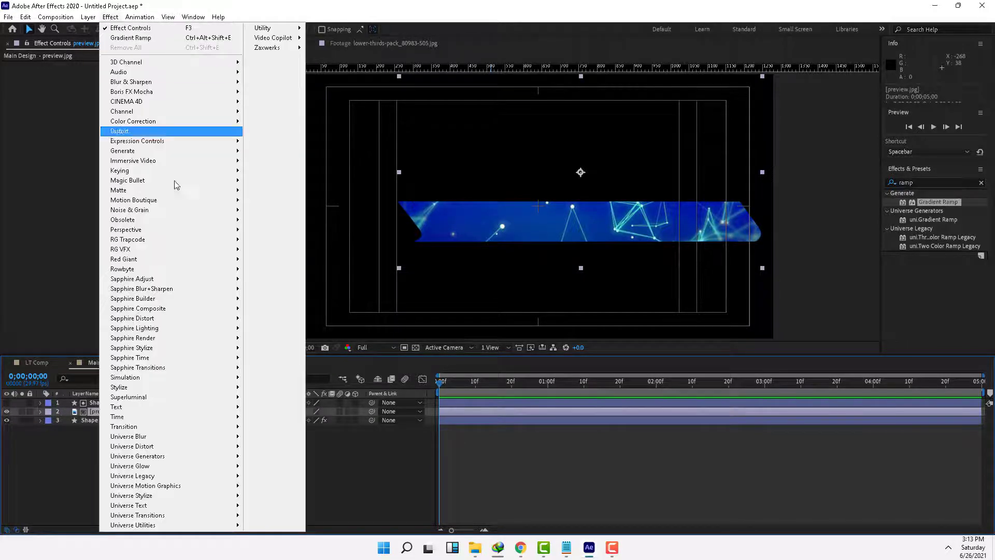
{"action": "mouse_move", "coordinate": [148, 499]}
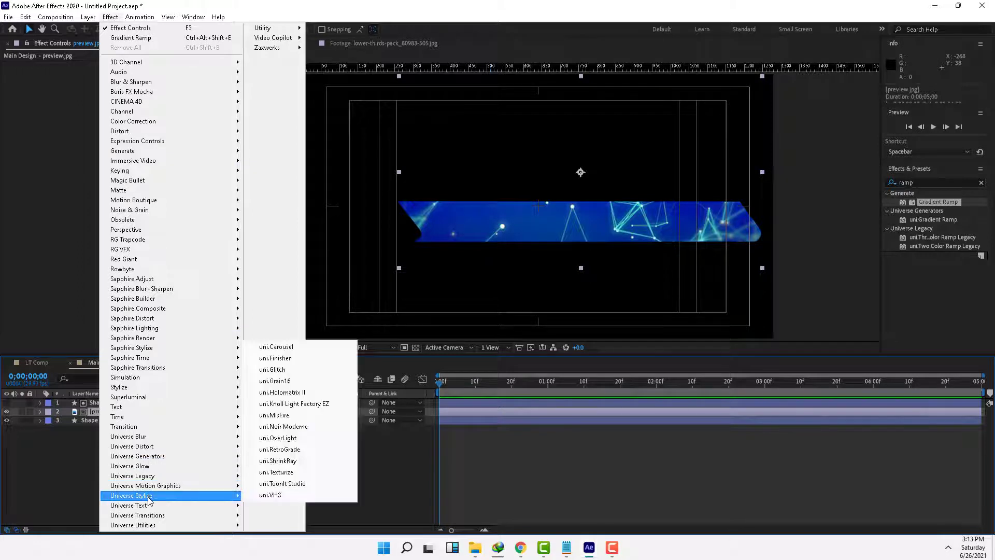
{"action": "left_click", "coordinate": [320, 405]}
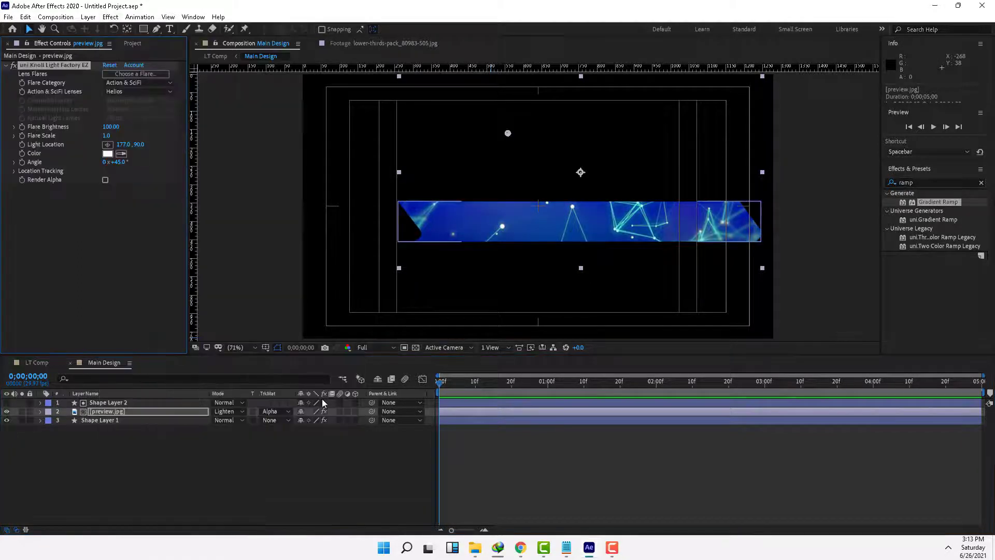
{"action": "left_click", "coordinate": [140, 73]}
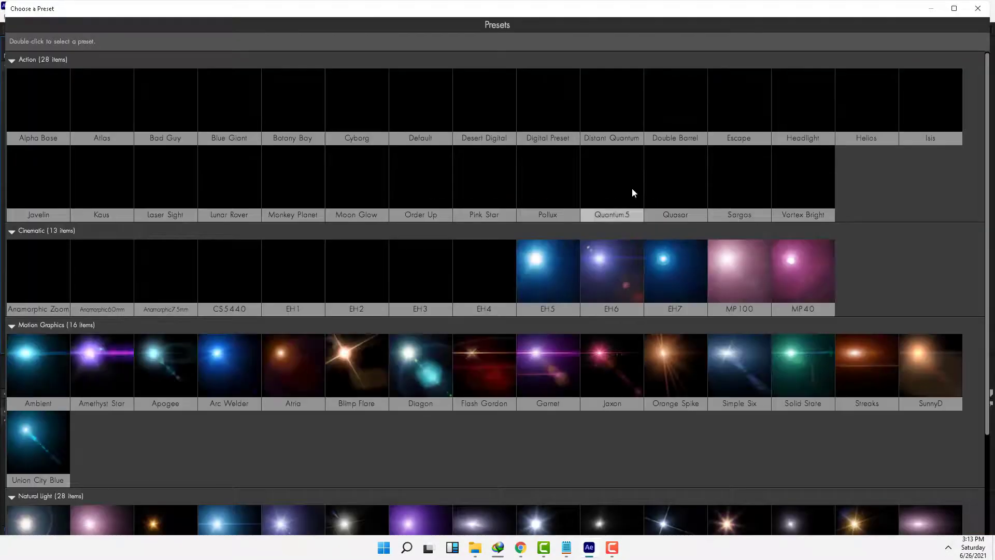
{"action": "double_click", "coordinate": [545, 101]}
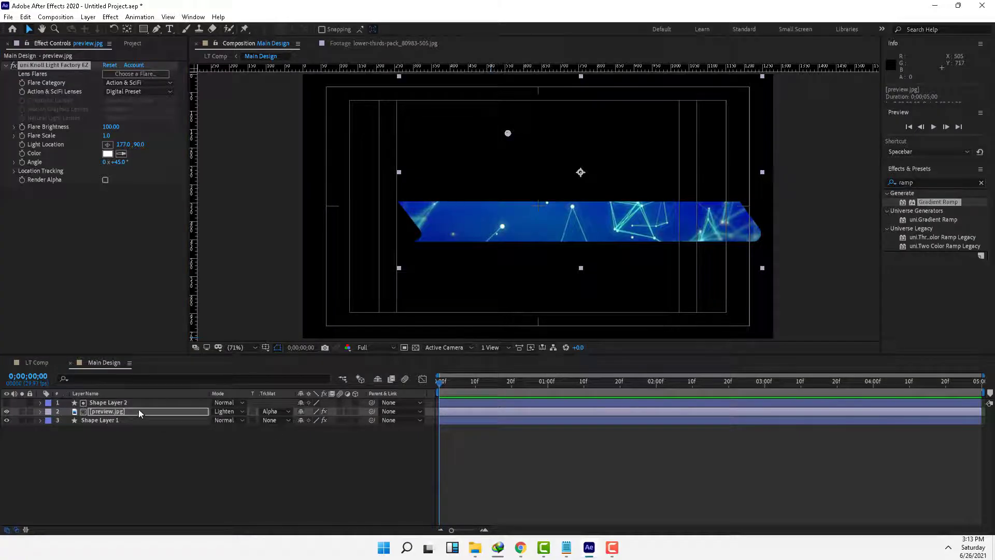
{"action": "left_click", "coordinate": [73, 66]}
{"action": "left_click_drag", "start_coordinate": [502, 133], "coordinate": [421, 209]}
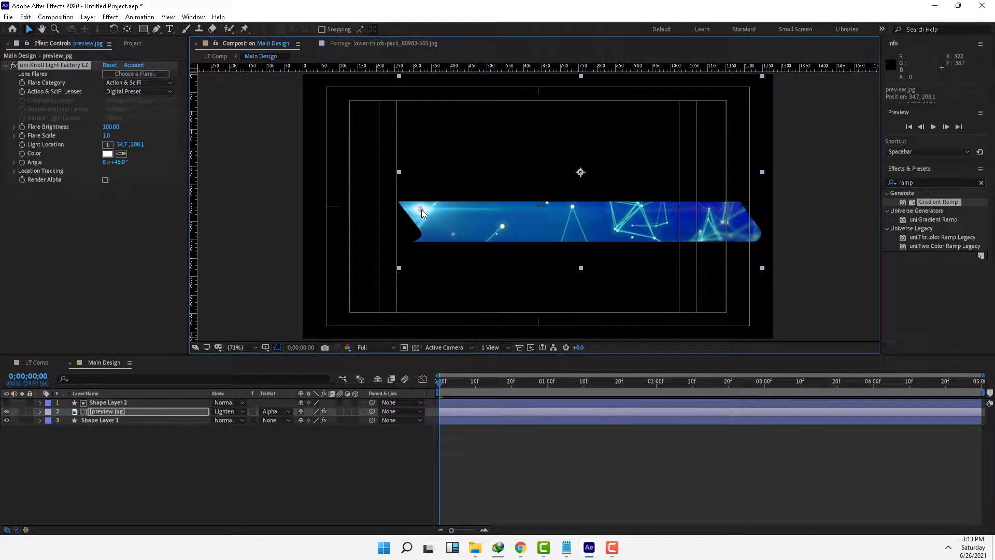
Set the blending mode of the preview.jpg layer to Linear Light
{"action": "left_click", "coordinate": [104, 412]}
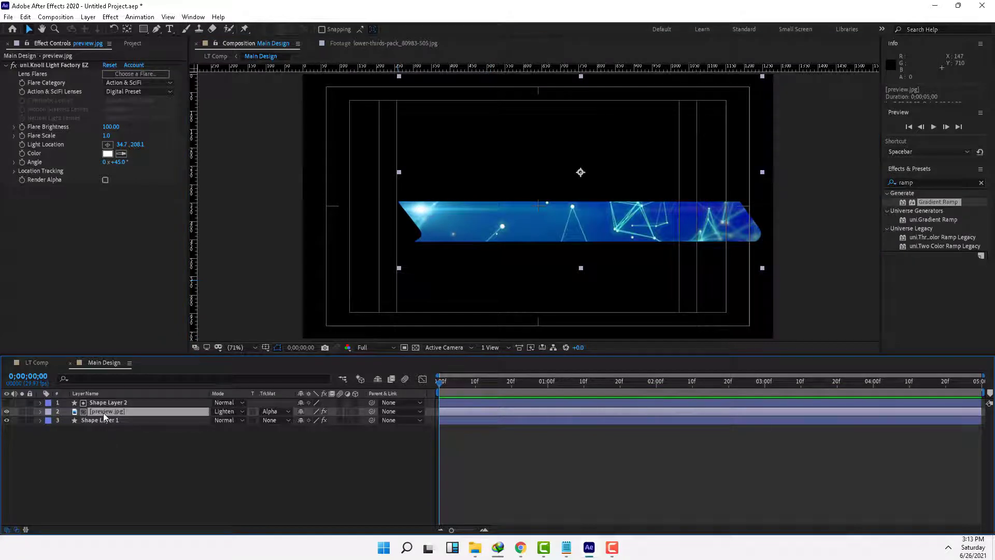
{"action": "key", "text": "shift+equal"}
{"action": "key", "text": "shift+equal"}
{"action": "key", "text": "shift+equal"}
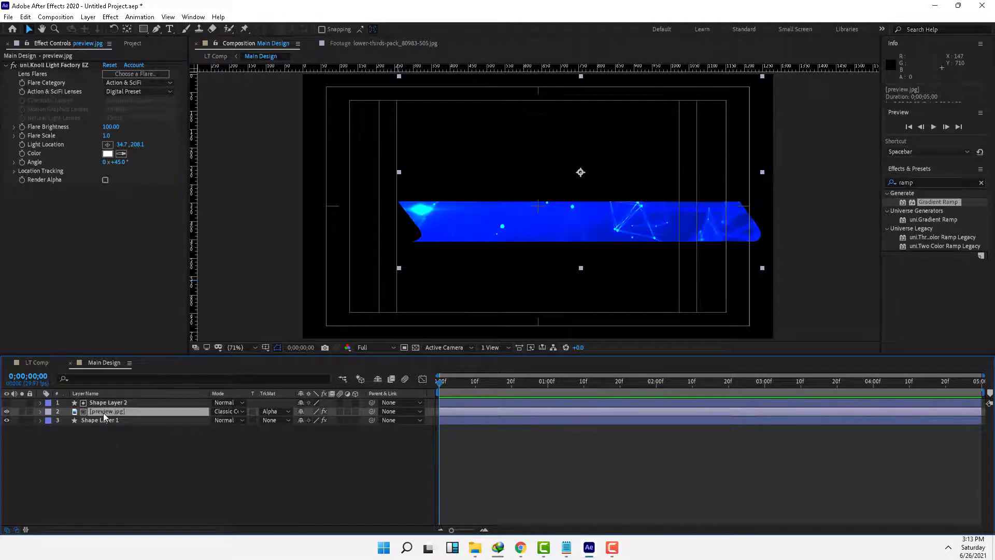
{"action": "key", "text": "shift+equal"}
{"action": "key", "text": "shift+equal"}
{"action": "key", "text": "shift+equal"}
{"action": "key", "text": "shift+equal"}
{"action": "key", "text": "shift+equal"}
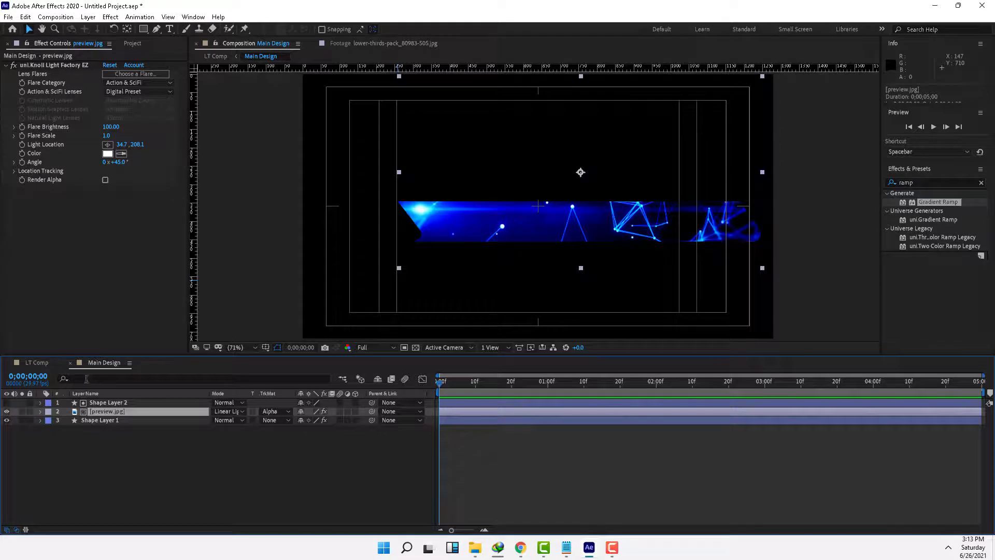
Duplicate the flare effect, placing the copy's light at about 553, 255 near the bar's lower-right end with flare brightness 110.90
{"action": "left_click", "coordinate": [49, 63]}
{"action": "key", "text": "ctrl+d"}
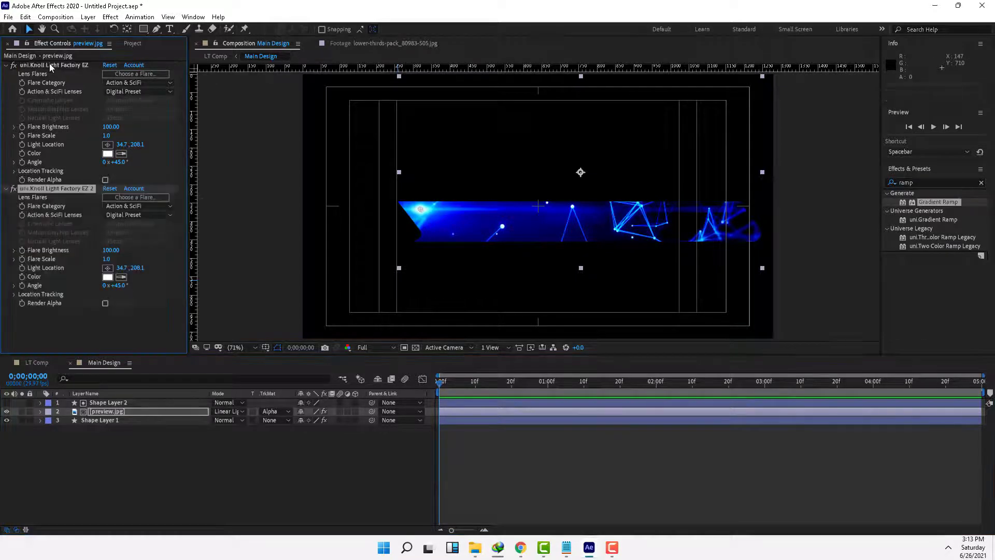
{"action": "left_click_drag", "start_coordinate": [421, 210], "coordinate": [741, 243]}
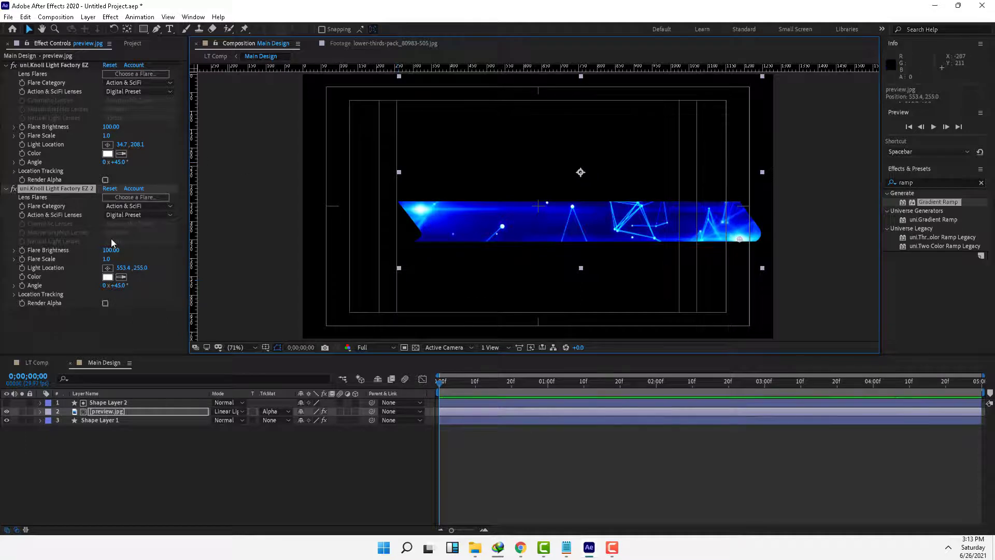
{"action": "left_click_drag", "start_coordinate": [111, 251], "coordinate": [124, 249]}
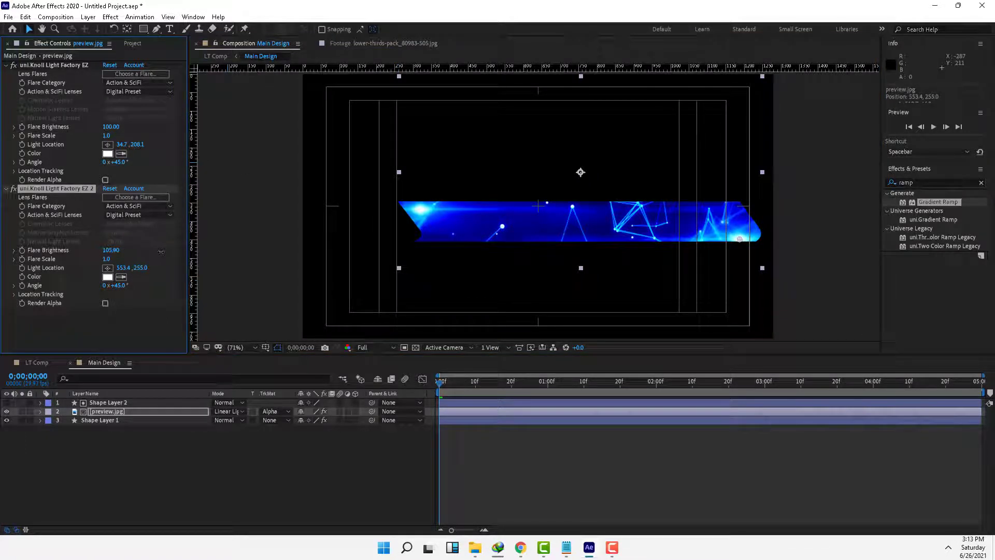
{"action": "left_click_drag", "start_coordinate": [161, 252], "coordinate": [164, 251]}
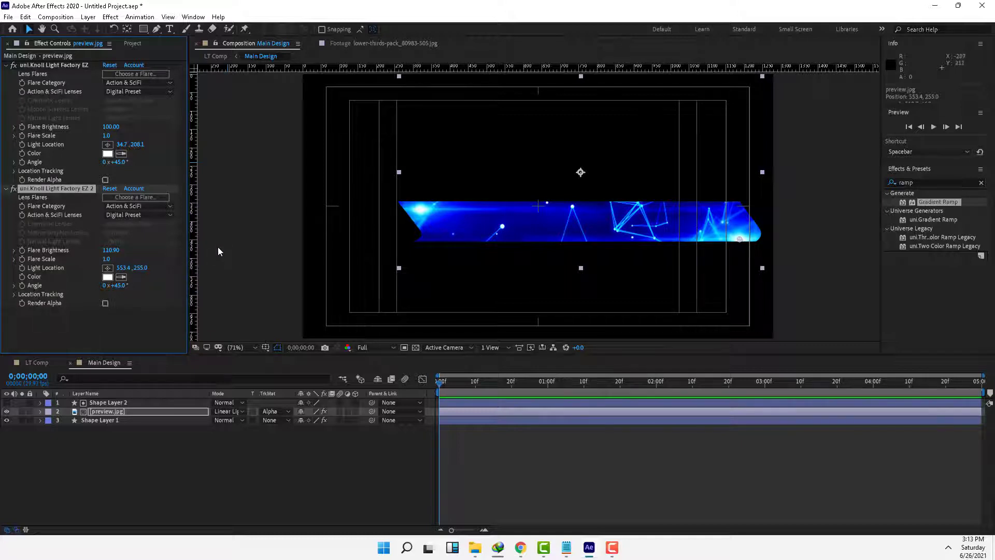
Make Shape Layer 2 visible over the channel tag in the LT Comp composition
{"action": "left_click", "coordinate": [37, 363]}
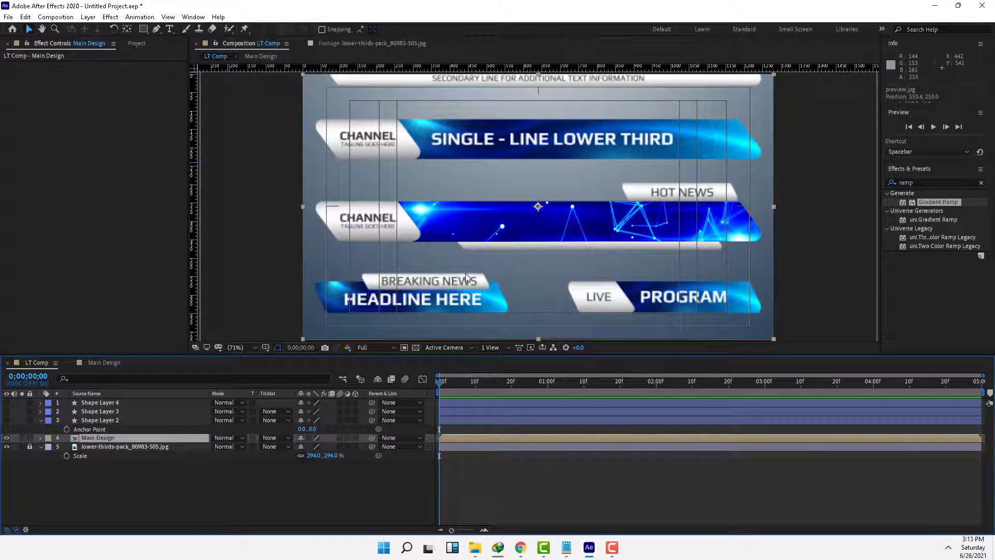
{"action": "left_click", "coordinate": [97, 419]}
{"action": "left_click", "coordinate": [6, 419]}
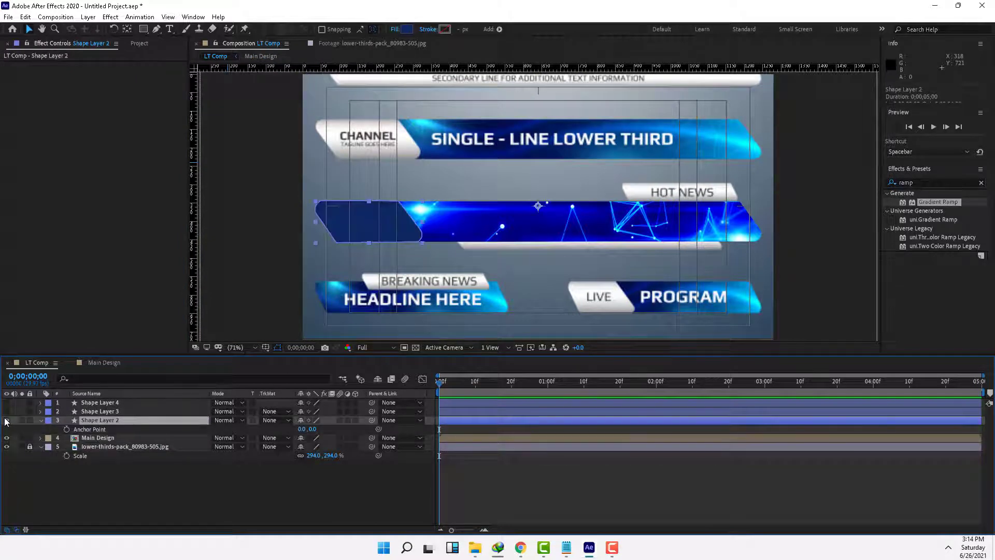
{"action": "left_click", "coordinate": [7, 420]}
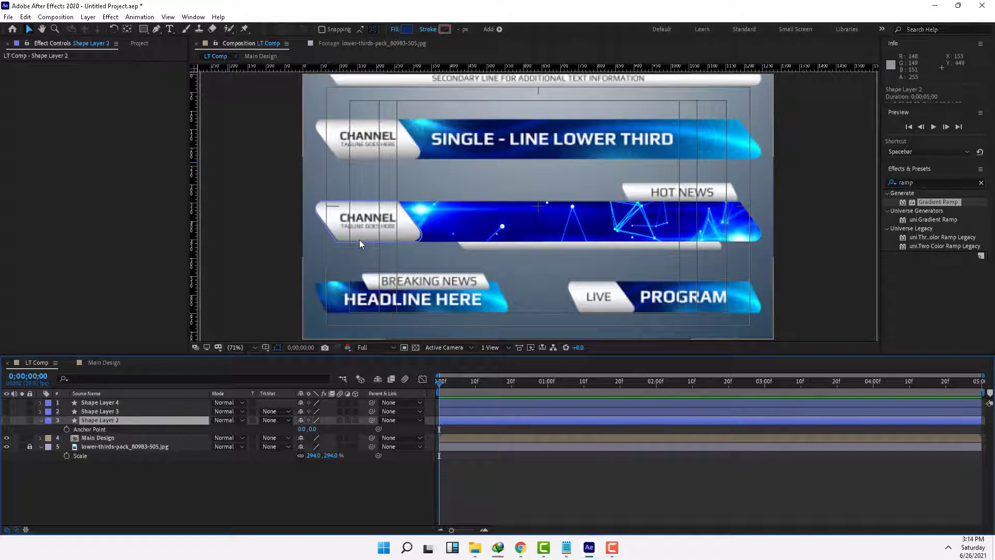
{"action": "left_click", "coordinate": [6, 420]}
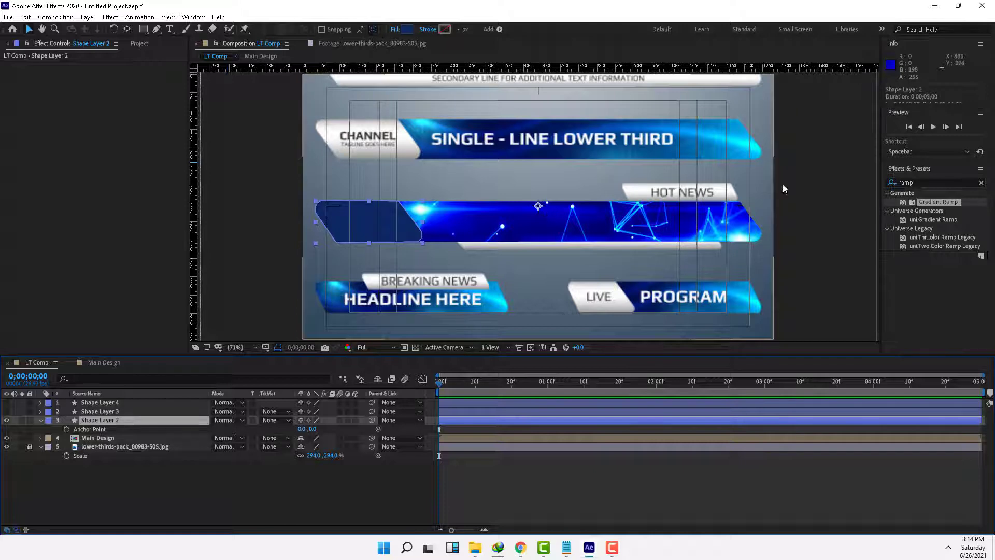
Try the Gradient Ramp effect on Shape Layer 2, with its start point just above and its end point just below the channel tag
{"action": "left_click", "coordinate": [926, 183]}
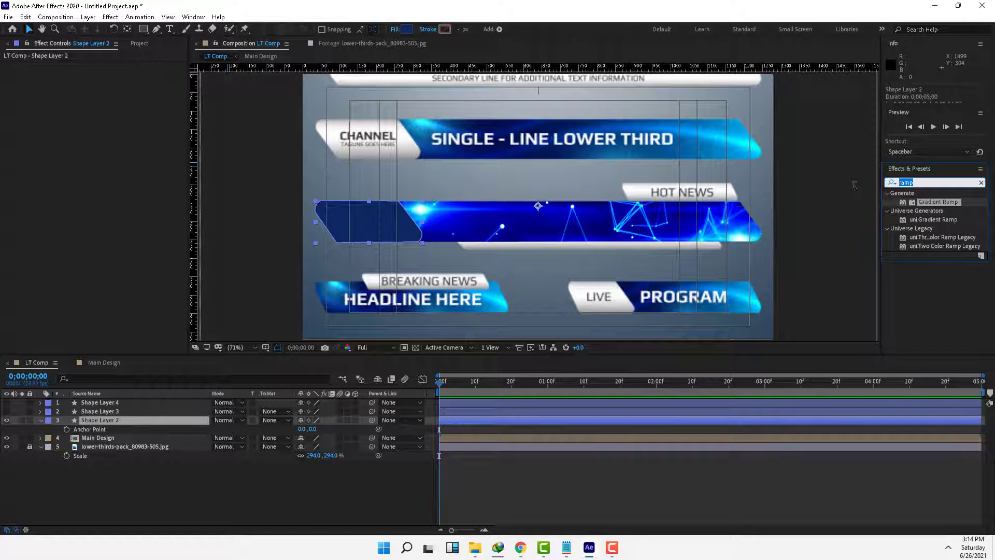
{"action": "type", "text": "rim"}
{"action": "key", "text": "BackSpace"}
{"action": "key", "text": "BackSpace"}
{"action": "key", "text": "BackSpace"}
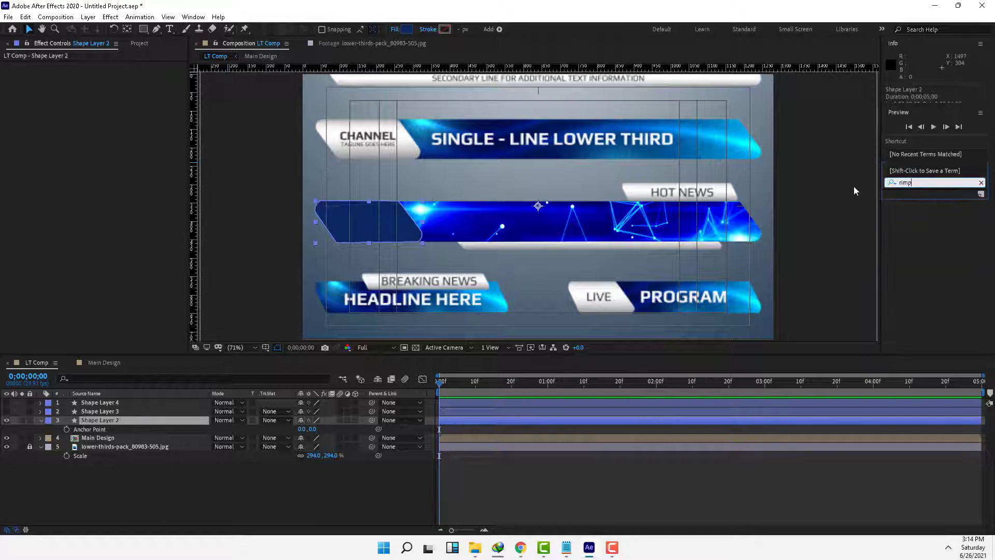
{"action": "type", "text": "ramp"}
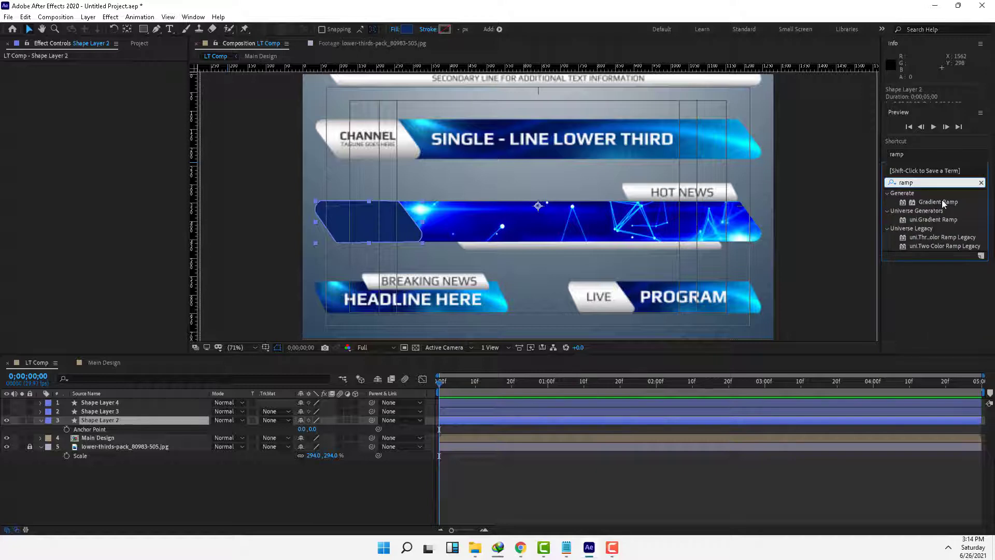
{"action": "left_click_drag", "start_coordinate": [941, 200], "coordinate": [102, 422]}
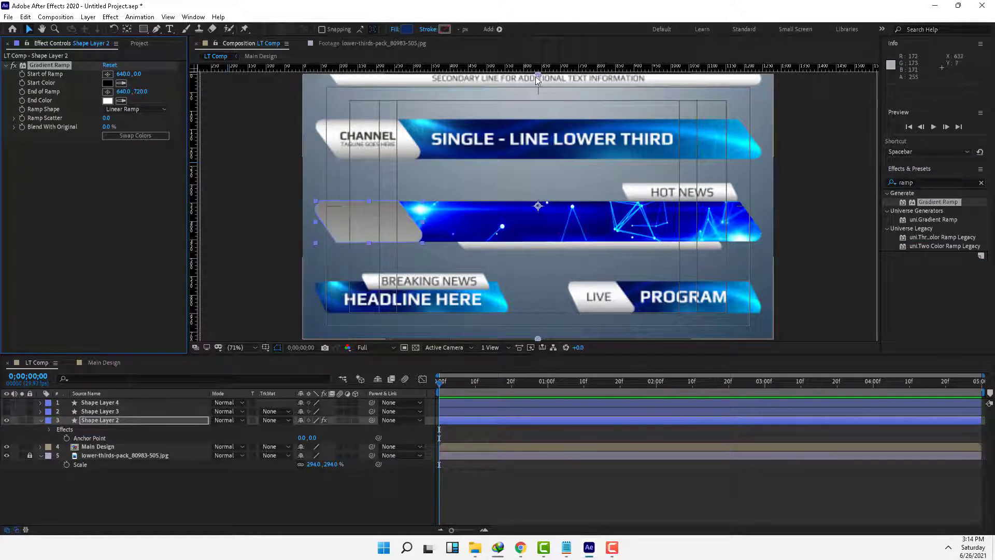
{"action": "left_click_drag", "start_coordinate": [536, 76], "coordinate": [369, 187]}
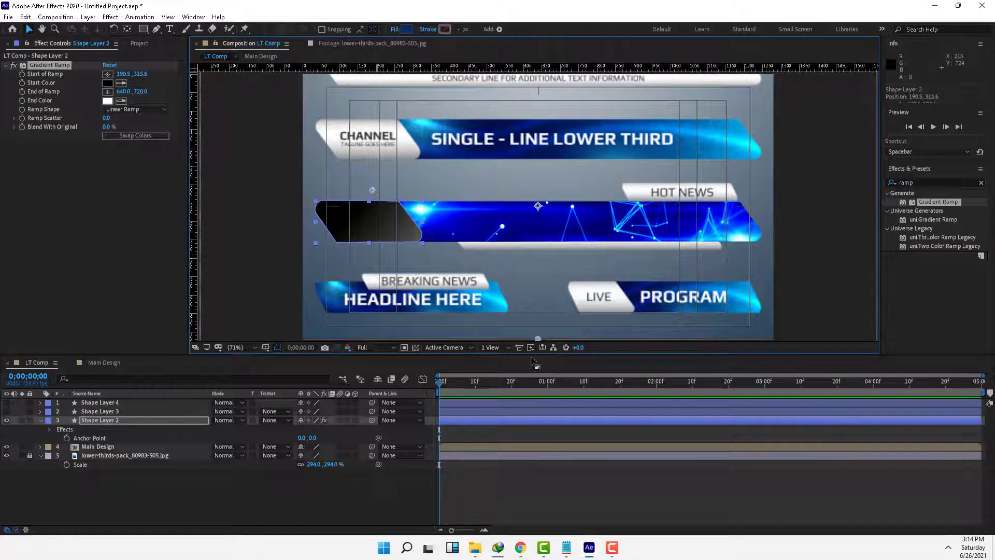
{"action": "left_click_drag", "start_coordinate": [538, 340], "coordinate": [372, 253]}
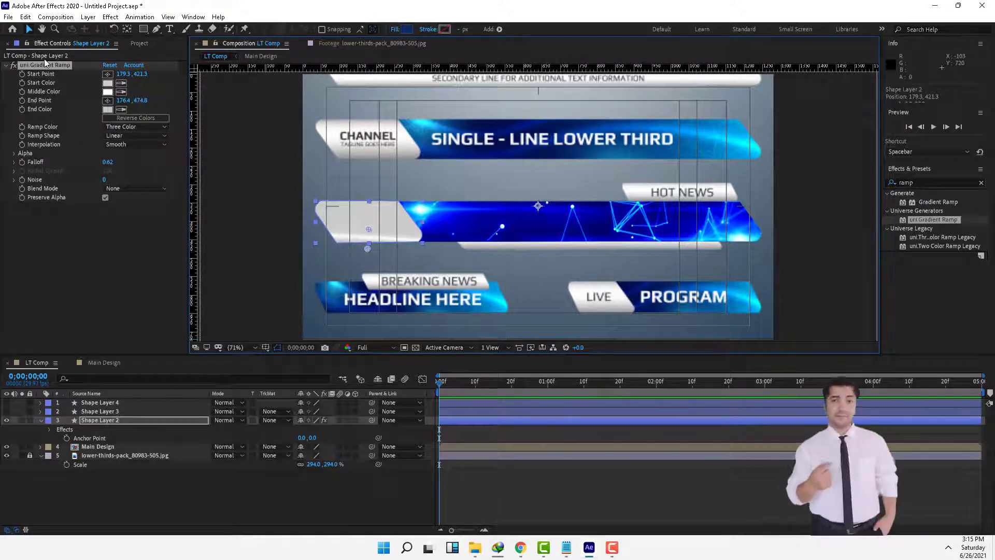
Remove the Gradient Ramp effect from Shape Layer 2 and change the channel tag's fill colour to white
{"action": "key", "text": "Delete"}
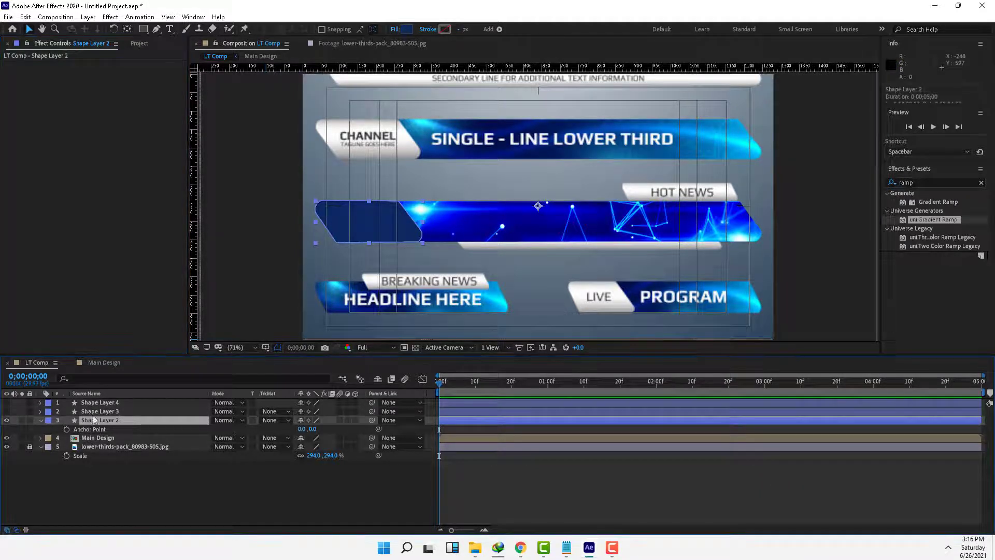
{"action": "left_click", "coordinate": [407, 30]}
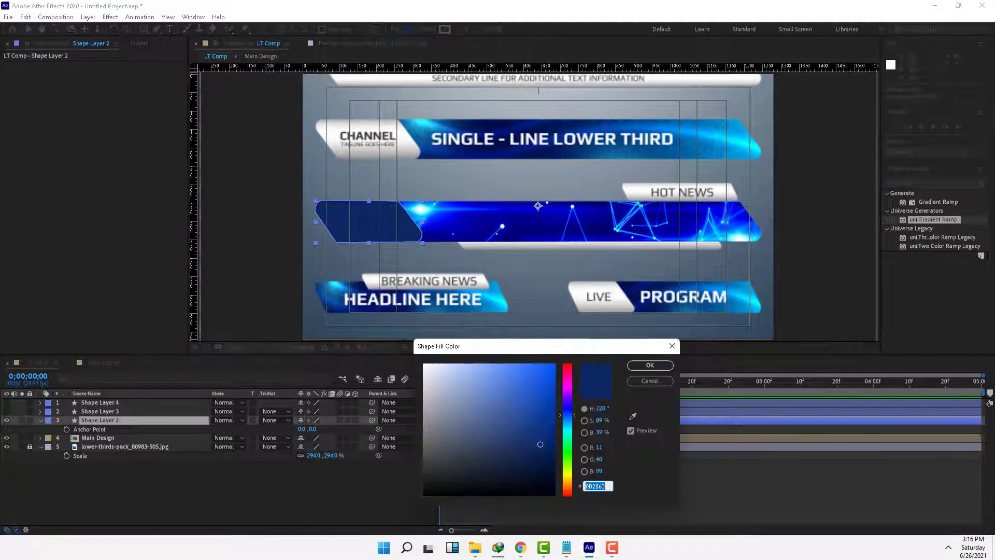
{"action": "left_click", "coordinate": [424, 364]}
{"action": "left_click", "coordinate": [649, 366]}
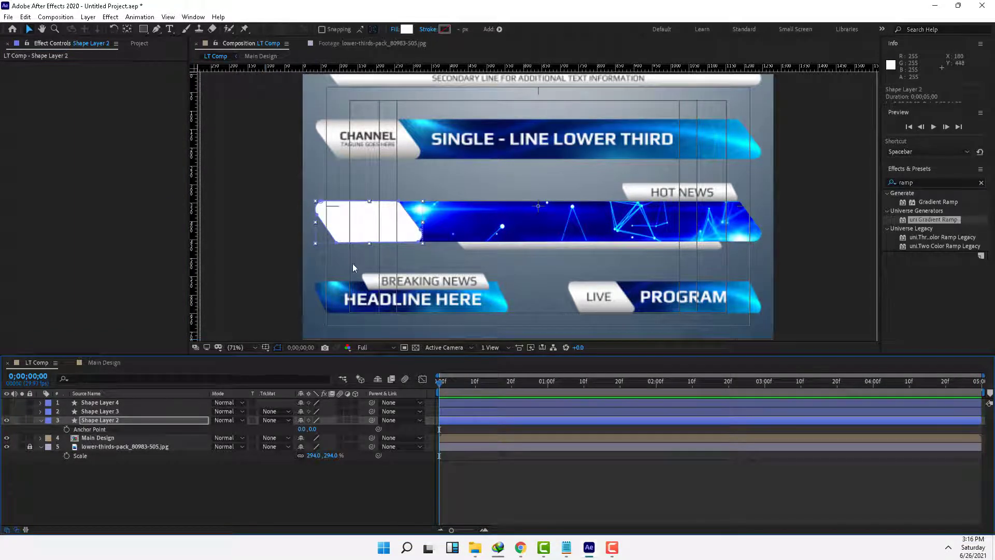
Duplicate Shape Layer 2 and give the copy a light grey fill
{"action": "left_click", "coordinate": [99, 419]}
{"action": "key", "text": "ctrl+d"}
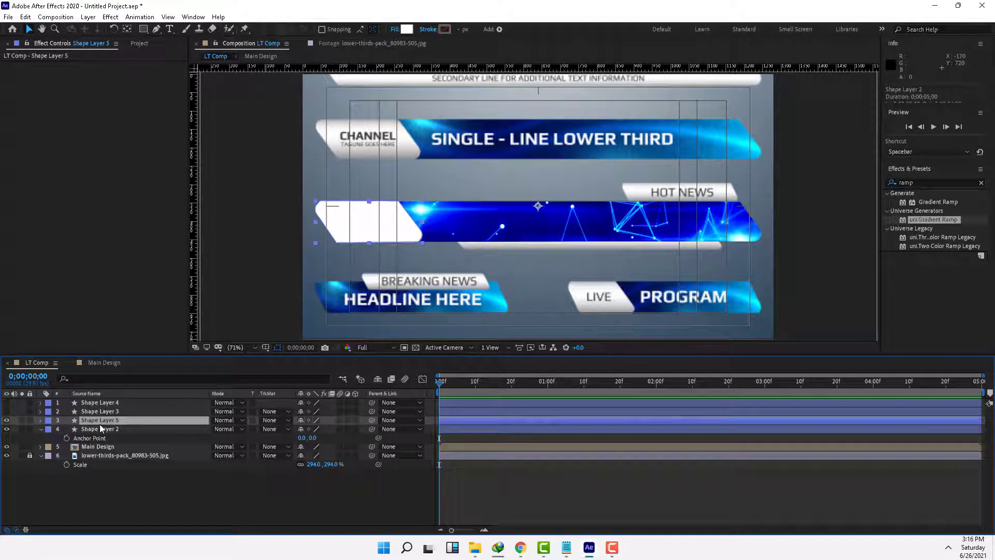
{"action": "left_click", "coordinate": [407, 29]}
{"action": "left_click_drag", "start_coordinate": [448, 389], "coordinate": [424, 387]}
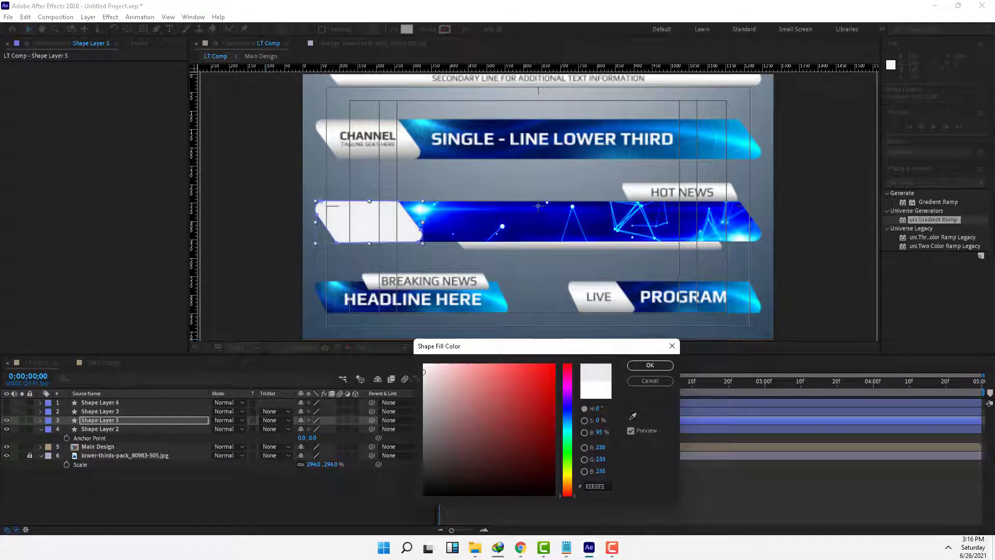
{"action": "left_click", "coordinate": [650, 365]}
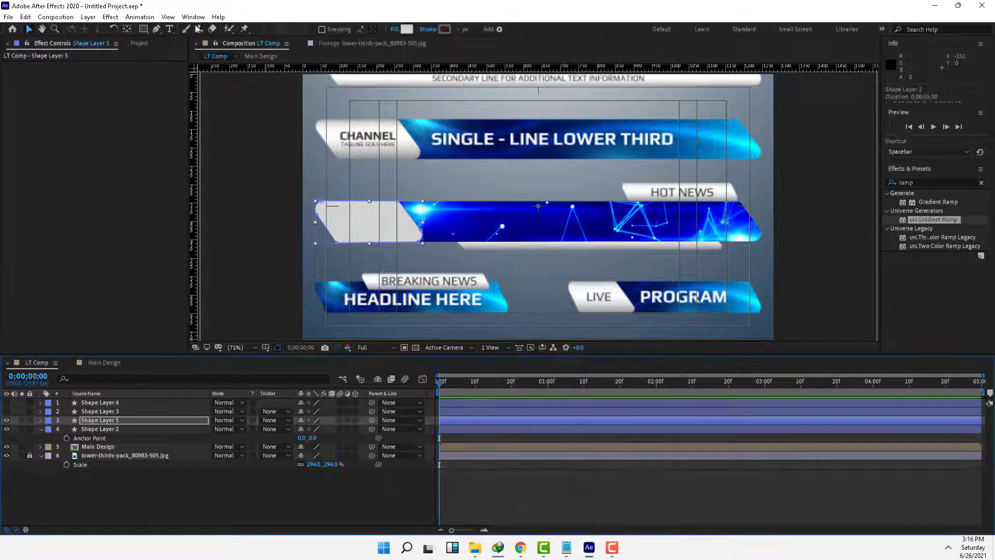
Pre-compose the light grey Shape Layer 5, moving all attributes into the new composition
{"action": "left_click", "coordinate": [143, 30]}
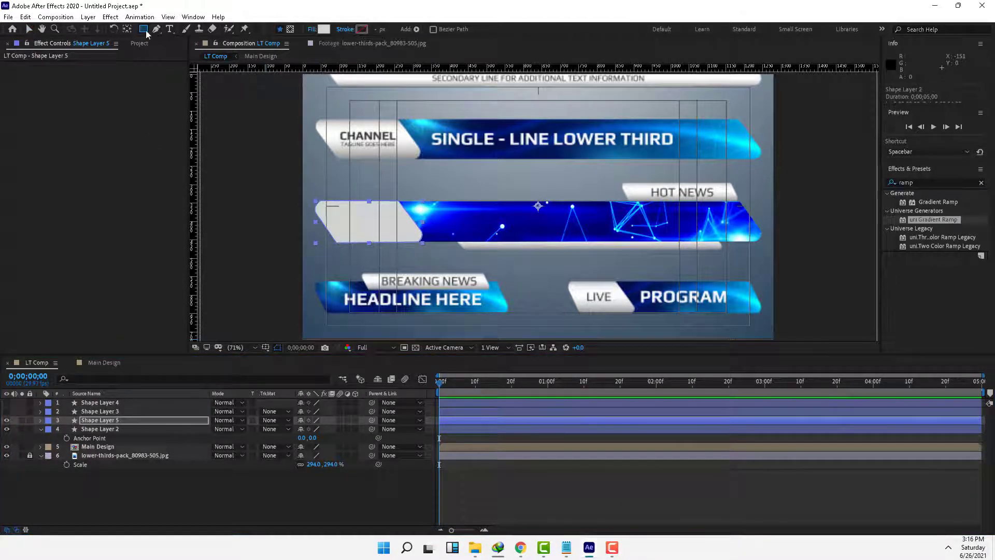
{"action": "right_click", "coordinate": [97, 421]}
{"action": "left_click", "coordinate": [136, 371]}
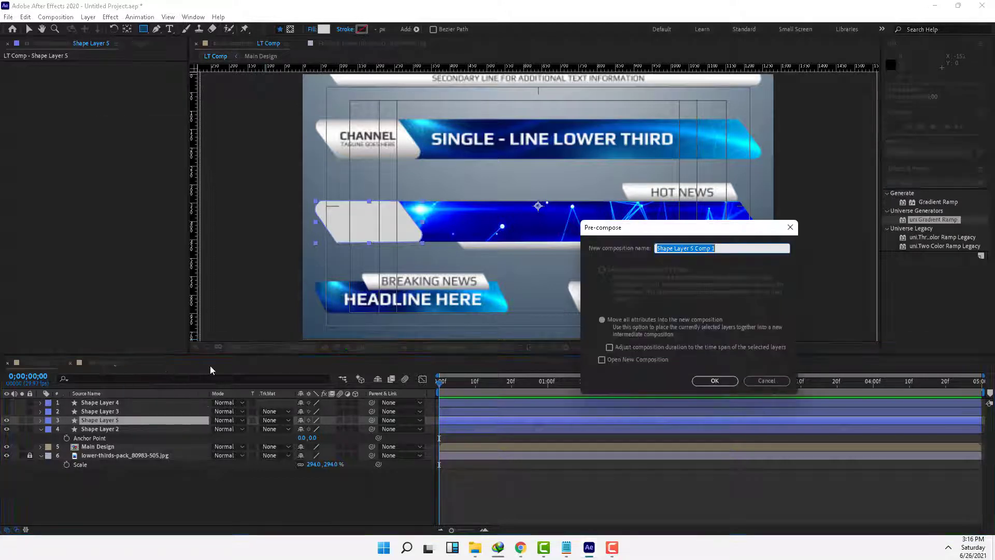
{"action": "left_click", "coordinate": [715, 381]}
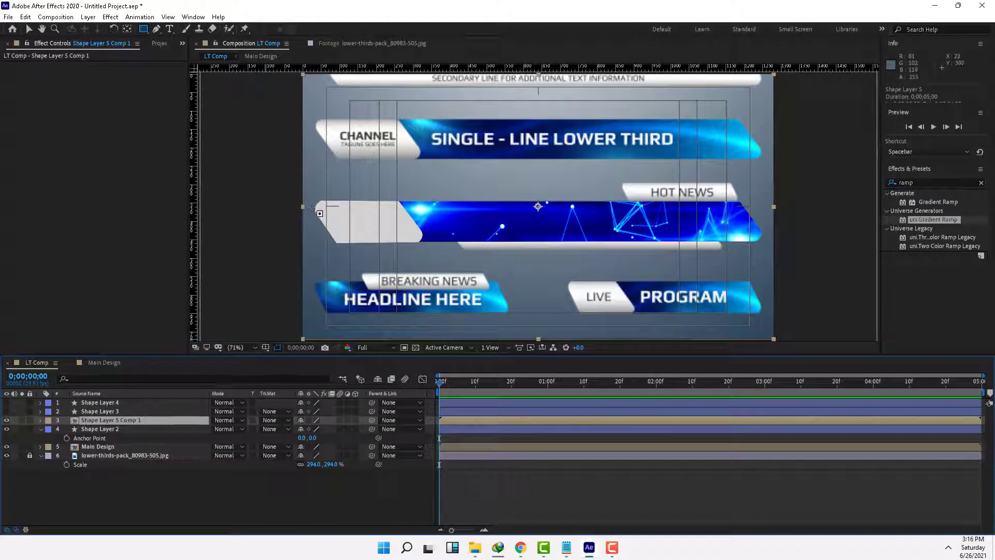
Mask the grey channel tag precomp with a rectangle about 365 by 87 px, set to Subtract with 36-pixel mask feather
{"action": "left_click_drag", "start_coordinate": [309, 206], "coordinate": [443, 237]}
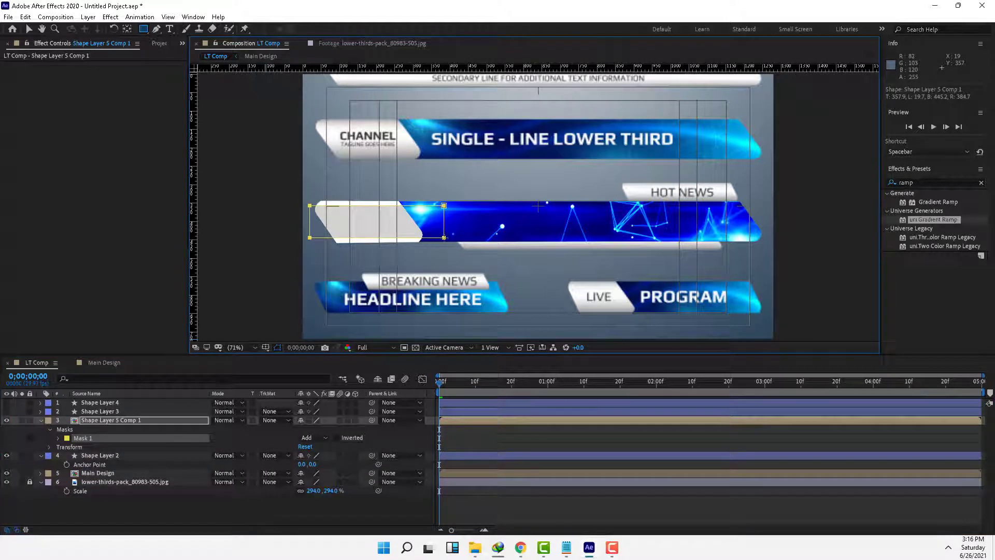
{"action": "left_click", "coordinate": [314, 438]}
{"action": "left_click", "coordinate": [329, 470]}
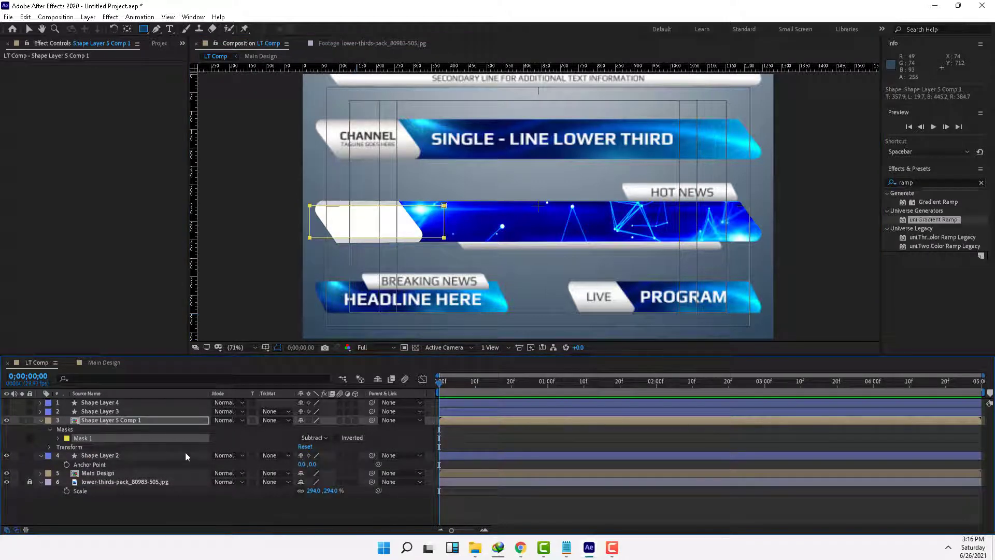
{"action": "key", "text": "m"}
{"action": "key", "text": "m"}
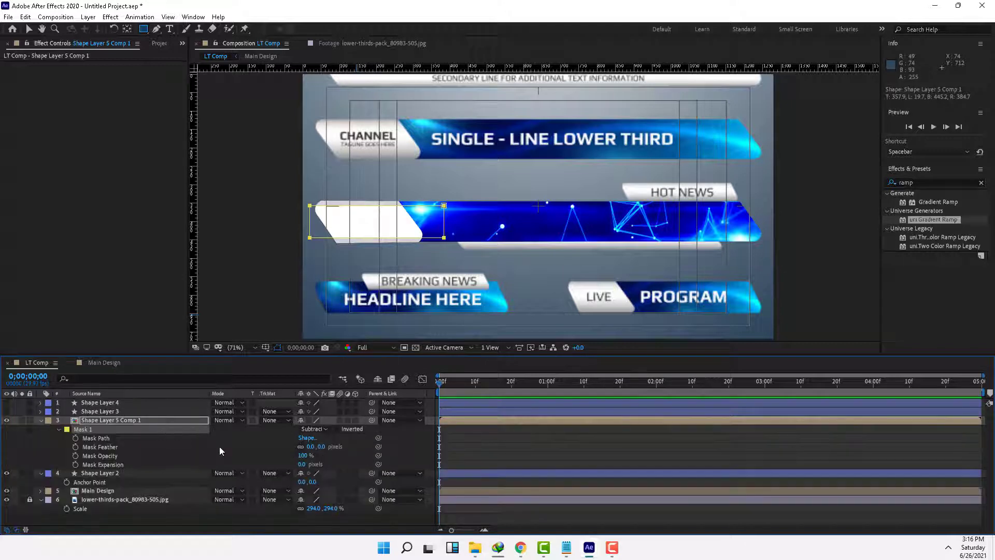
{"action": "mouse_move", "coordinate": [324, 448]}
{"action": "left_mouse_down"}
{"action": "mouse_move", "coordinate": [355, 446]}
{"action": "mouse_move", "coordinate": [341, 447]}
{"action": "left_mouse_up"}
{"action": "left_click", "coordinate": [413, 447]}
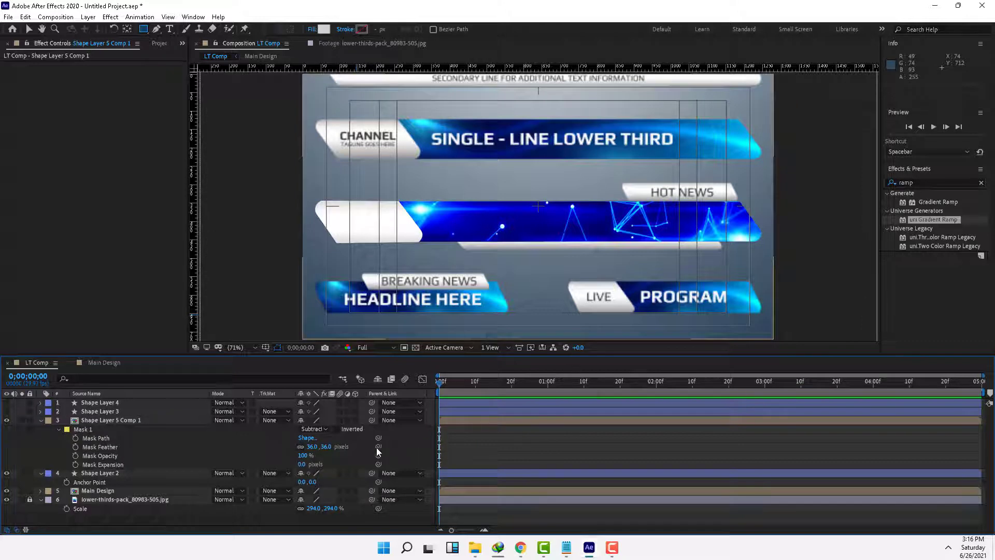
Darken the fill of Shape Layer 5 inside the Shape Layer 5 Comp 1 precomp to grey 9C9C9C and return to LT Comp
{"action": "left_click", "coordinate": [112, 412]}
{"action": "left_click", "coordinate": [113, 421]}
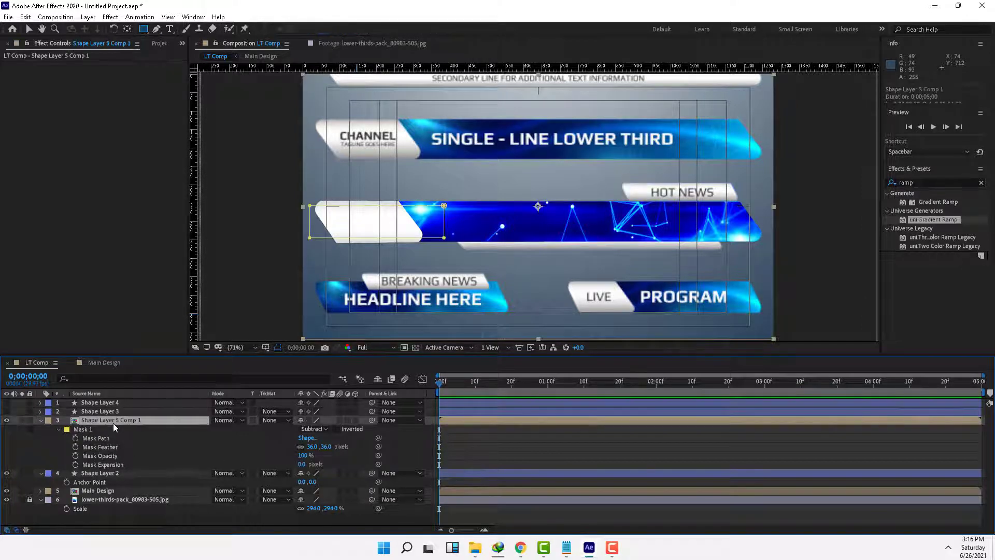
{"action": "double_click", "coordinate": [113, 423]}
{"action": "left_click", "coordinate": [101, 402]}
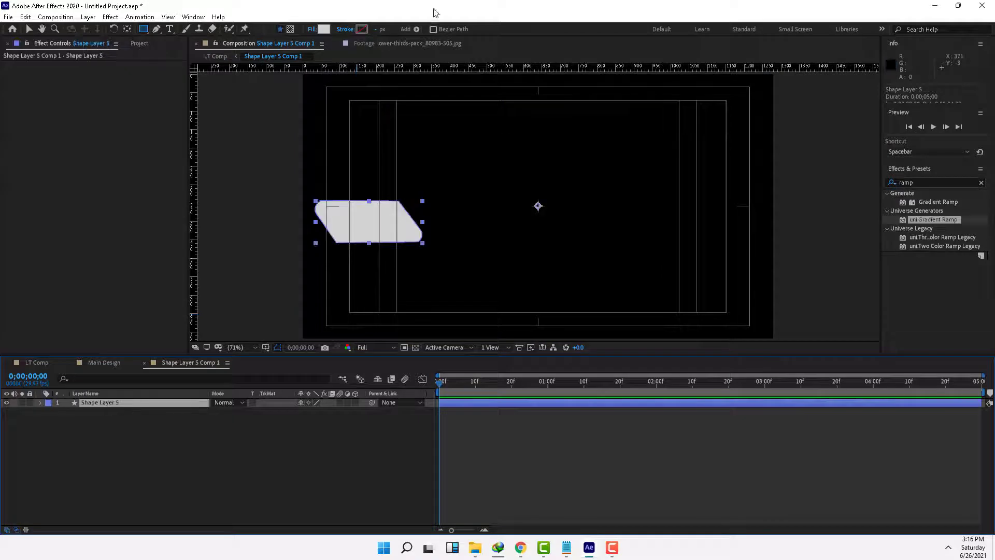
{"action": "left_click", "coordinate": [322, 30]}
{"action": "left_click_drag", "start_coordinate": [439, 381], "coordinate": [419, 414]}
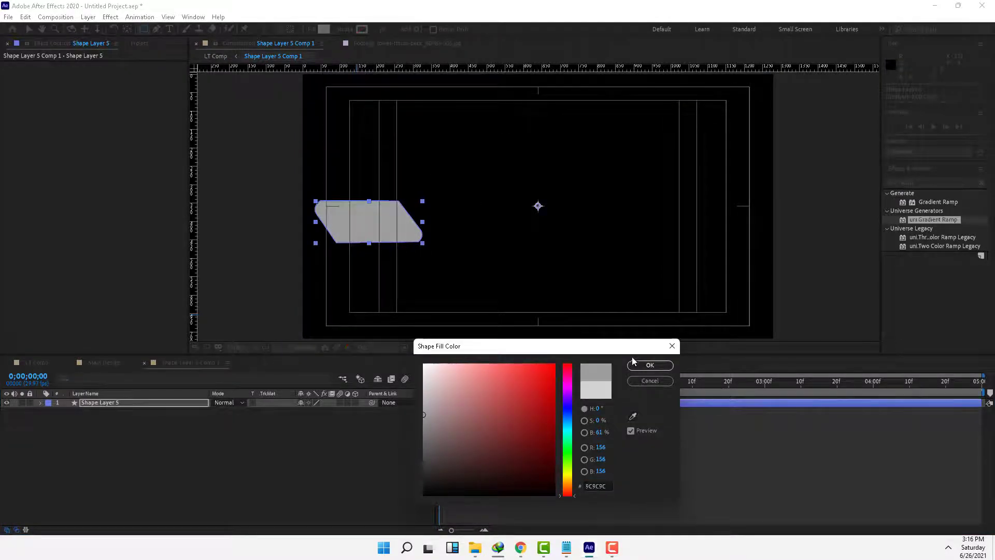
{"action": "left_click", "coordinate": [650, 365]}
{"action": "left_click", "coordinate": [104, 362]}
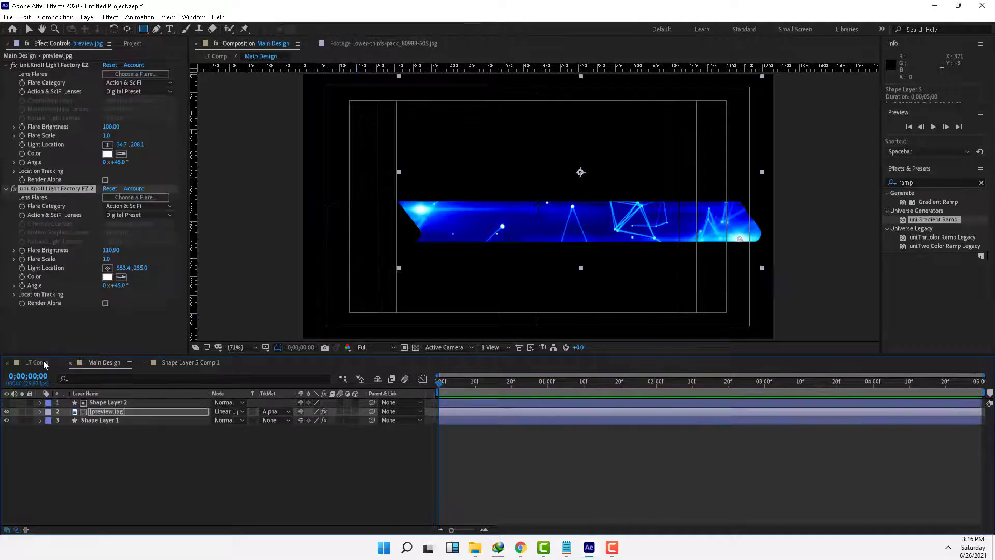
{"action": "left_click", "coordinate": [42, 362]}
{"action": "left_click", "coordinate": [419, 442]}
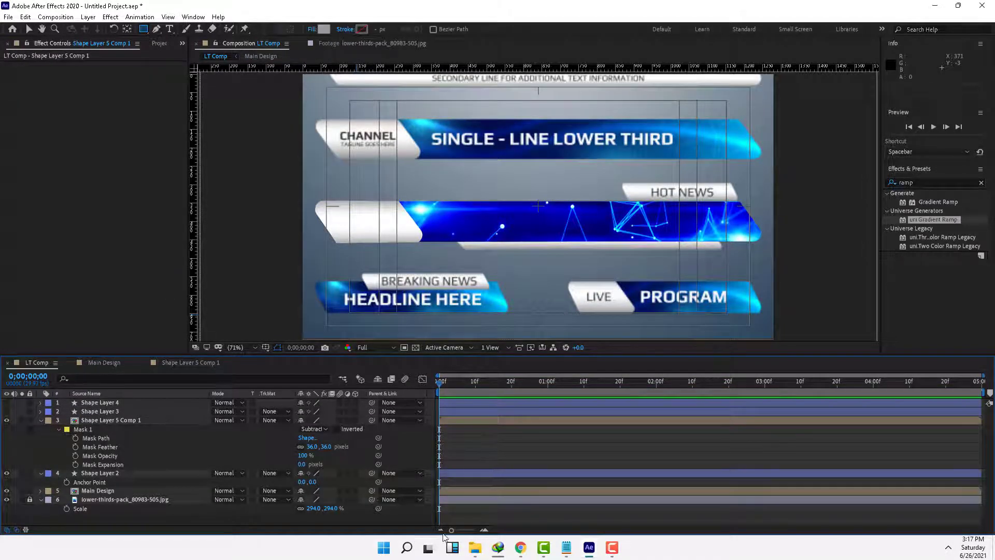
Make Shape Layer 3 visible over the HOT NEWS tag and set its fill colour to white FFFFFF
{"action": "left_click", "coordinate": [7, 411]}
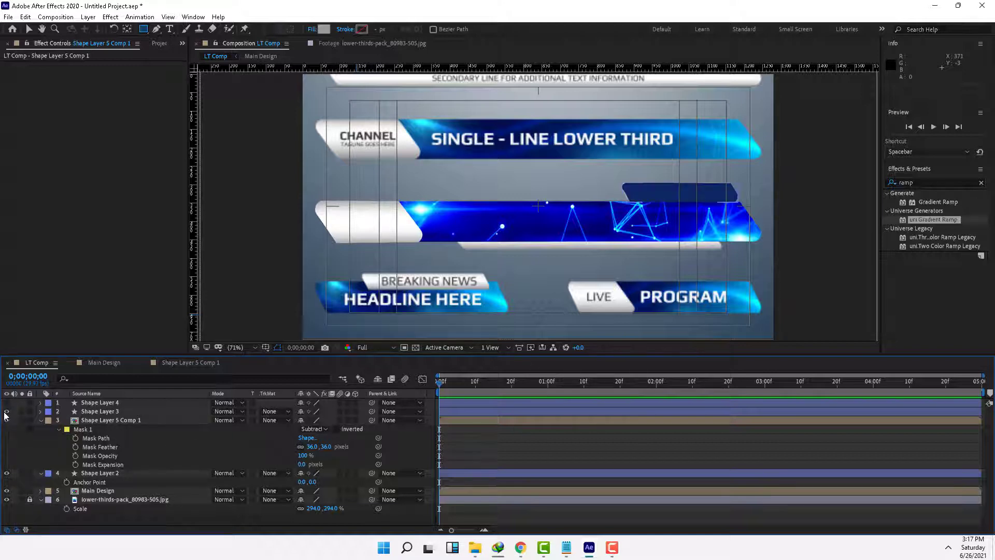
{"action": "left_click", "coordinate": [92, 412]}
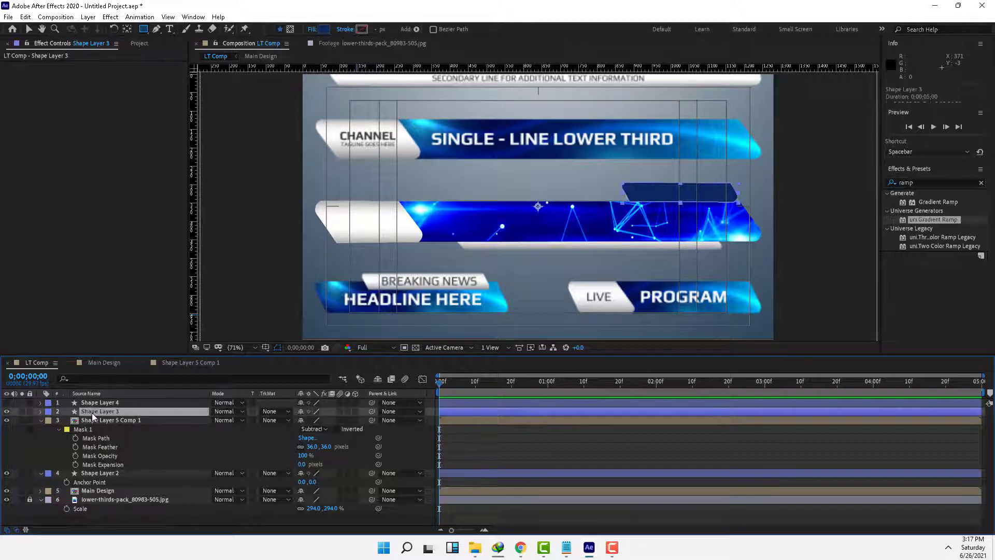
{"action": "left_click", "coordinate": [323, 29]}
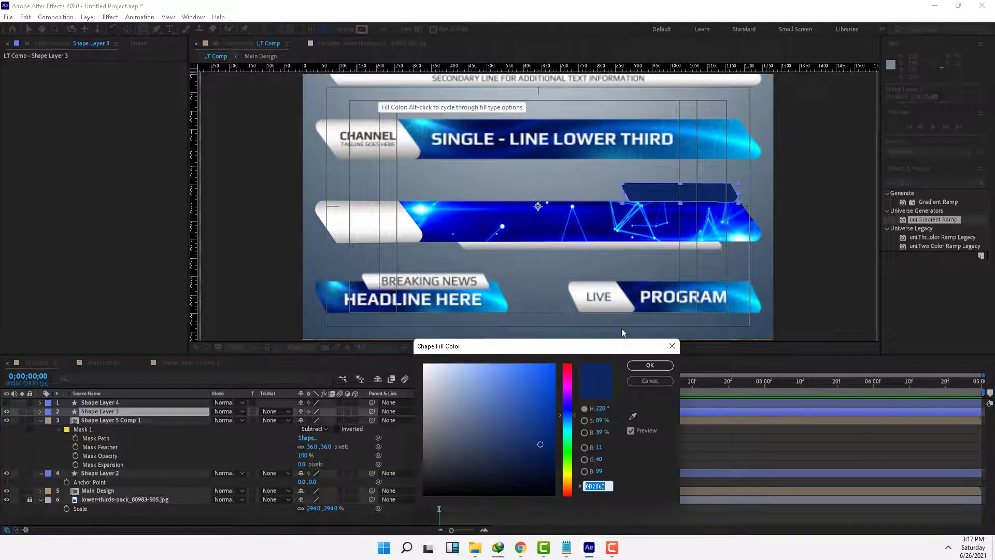
{"action": "left_click_drag", "start_coordinate": [441, 421], "coordinate": [399, 342]}
{"action": "left_click", "coordinate": [649, 365]}
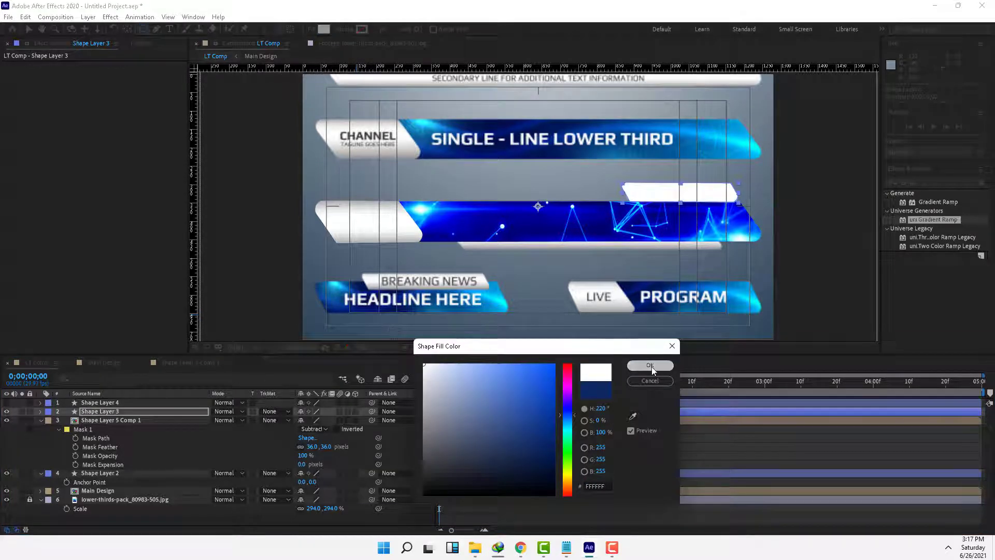
Duplicate Shape Layer 3 and give the copy a medium grey fill
{"action": "left_click", "coordinate": [123, 409]}
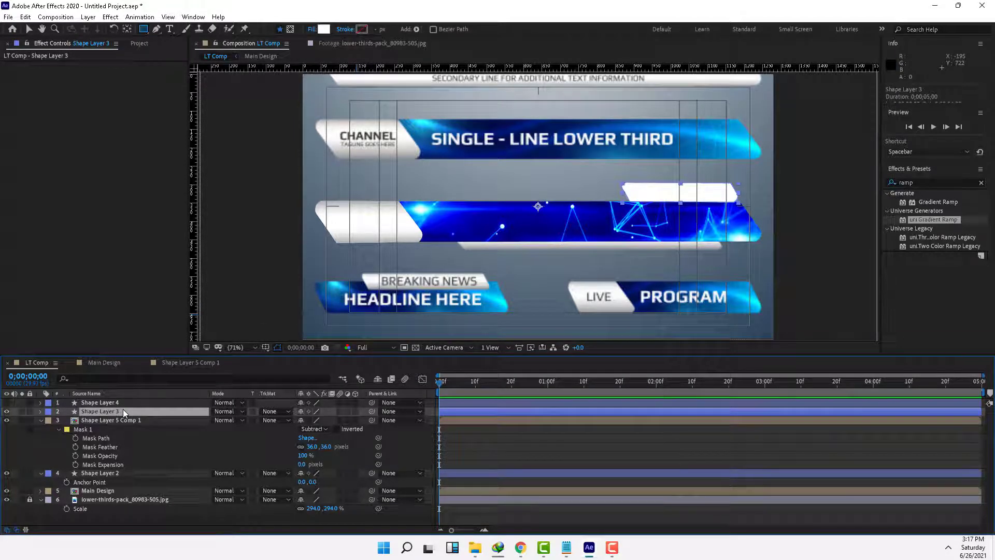
{"action": "key", "text": "ctrl+d"}
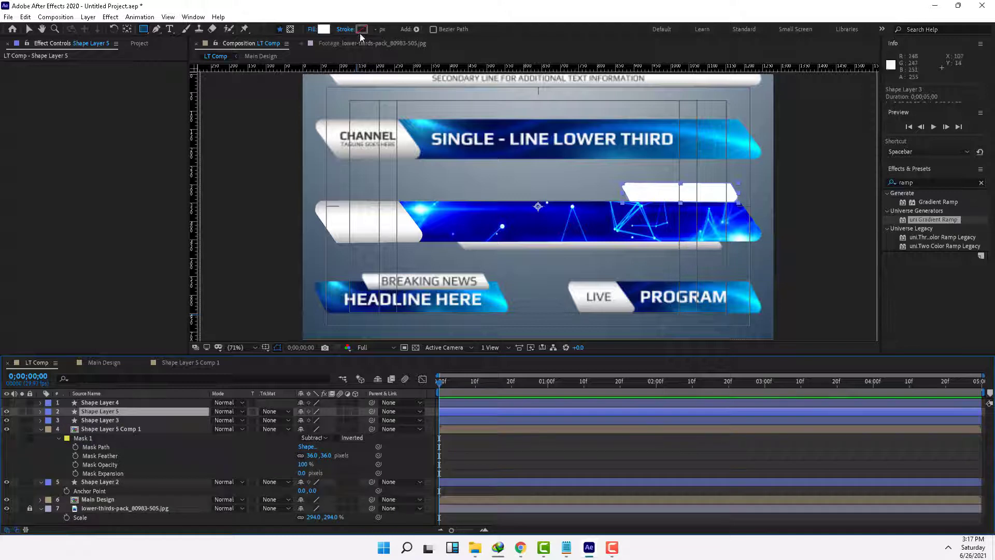
{"action": "left_click", "coordinate": [323, 29]}
{"action": "left_click_drag", "start_coordinate": [427, 407], "coordinate": [417, 428]}
{"action": "left_click", "coordinate": [649, 364]}
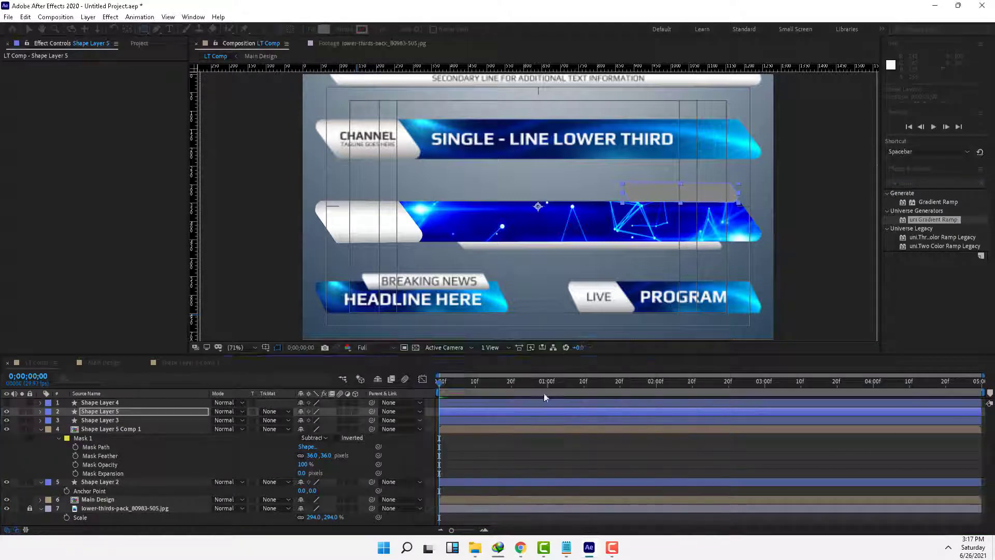
Pre-compose the grey copy of the HOT NEWS tag, keeping the suggested composition name
{"action": "right_click", "coordinate": [110, 409]}
{"action": "left_click", "coordinate": [149, 359]}
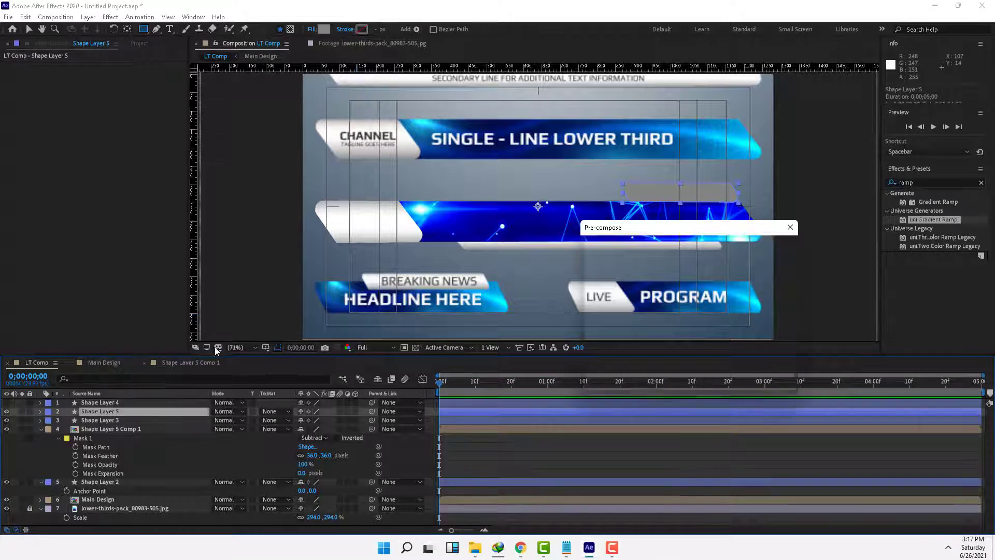
{"action": "left_click", "coordinate": [714, 381]}
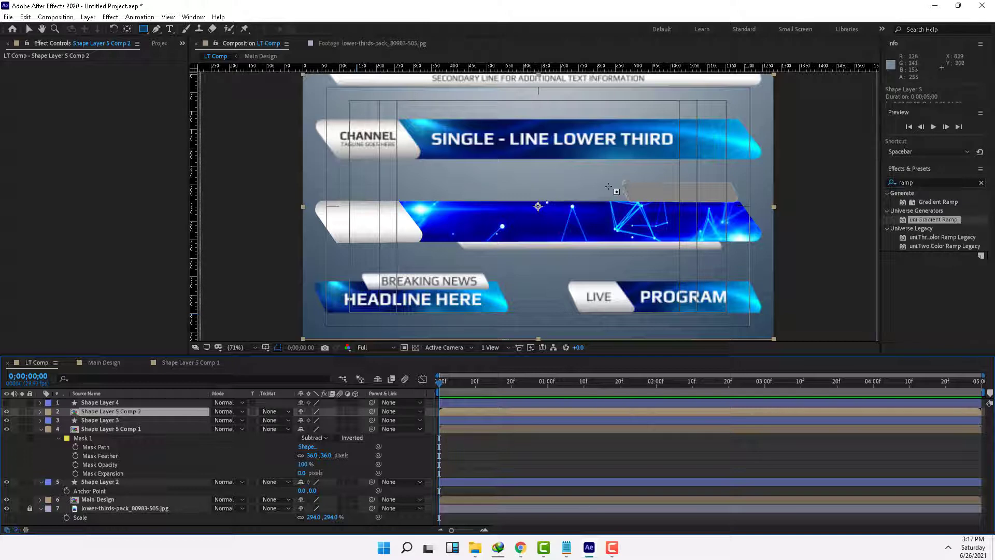
Mask the grey HOT NEWS tag precomp with a rectangle about 392 by 47 px, set to Subtract with 21-pixel mask feather
{"action": "left_click_drag", "start_coordinate": [620, 185], "coordinate": [763, 201]}
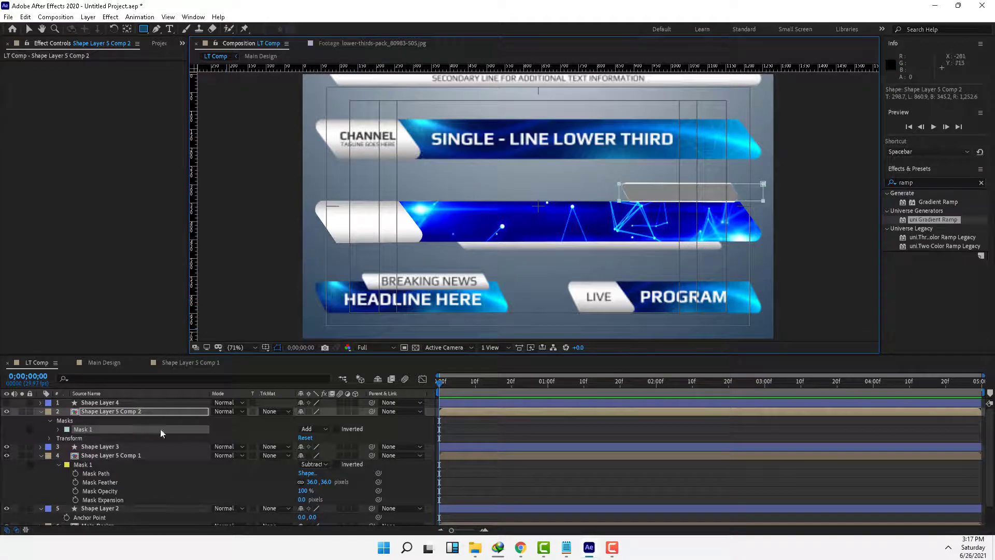
{"action": "key", "text": "m"}
{"action": "key", "text": "m"}
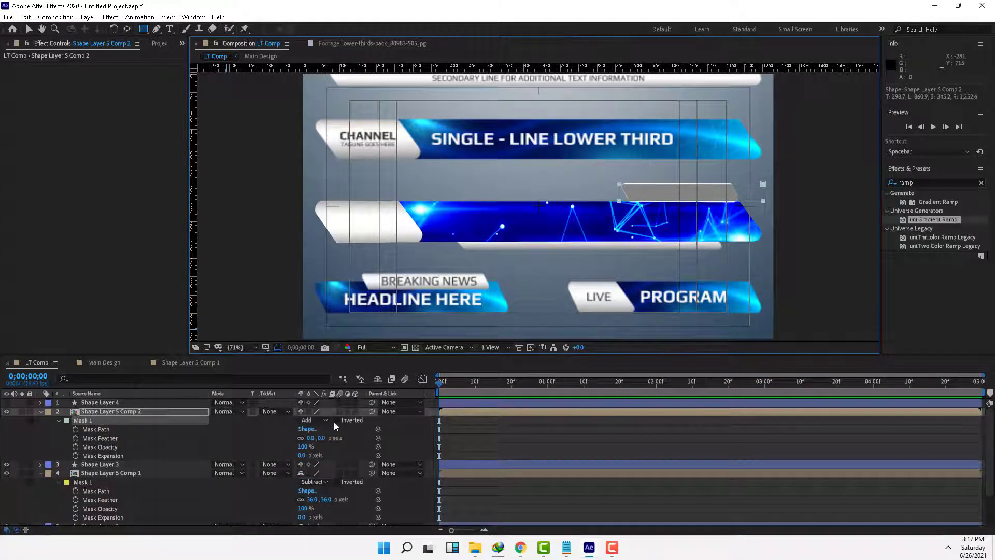
{"action": "left_click", "coordinate": [324, 419]}
{"action": "left_click", "coordinate": [325, 452]}
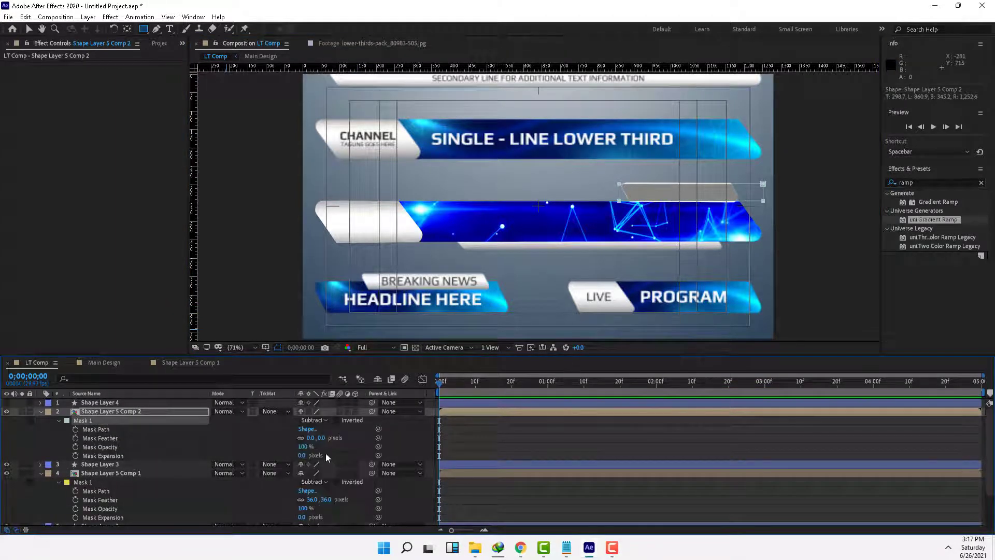
{"action": "left_click_drag", "start_coordinate": [317, 437], "coordinate": [331, 437]}
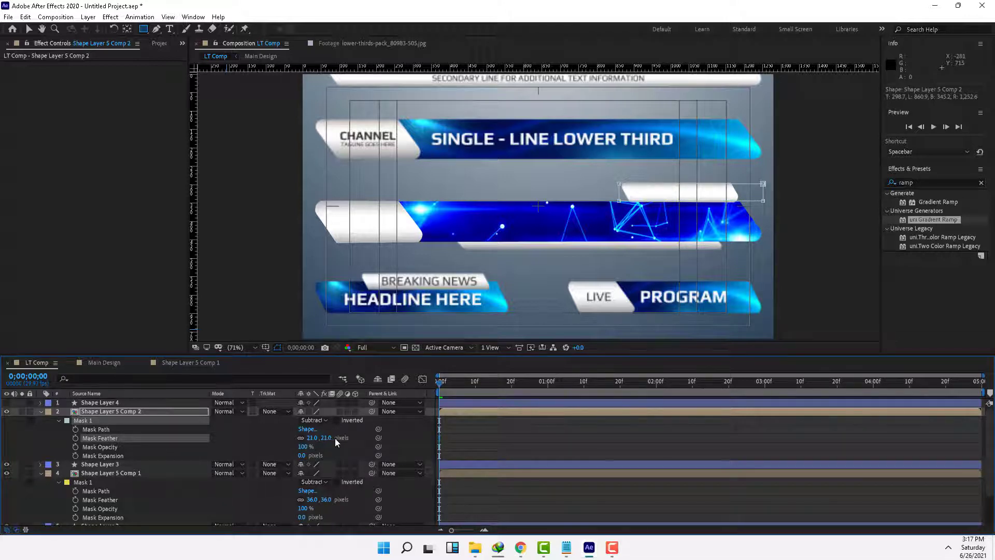
{"action": "left_click", "coordinate": [422, 437]}
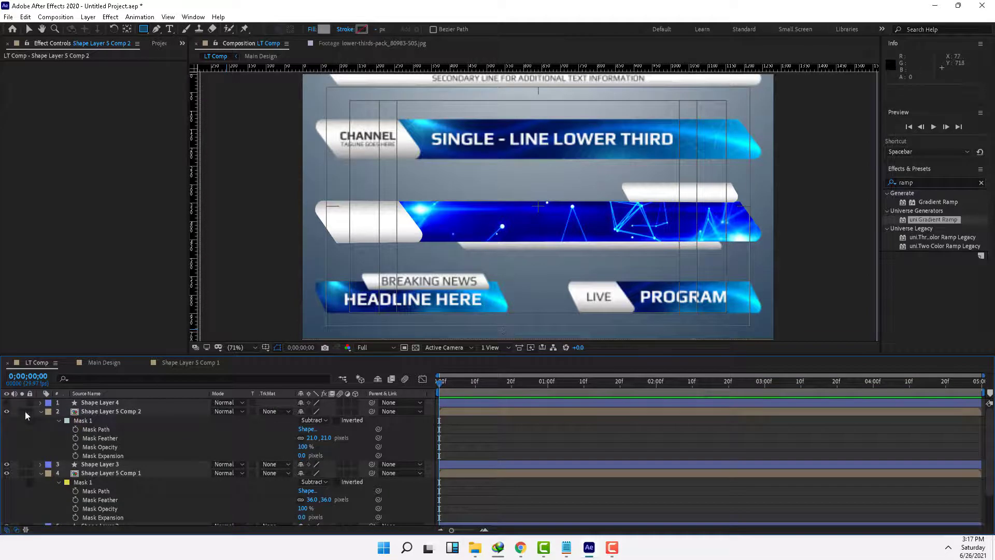
Make Shape Layer 4 visible along the main bar's lower edge, duplicate it, and select the original layer
{"action": "left_click", "coordinate": [6, 402]}
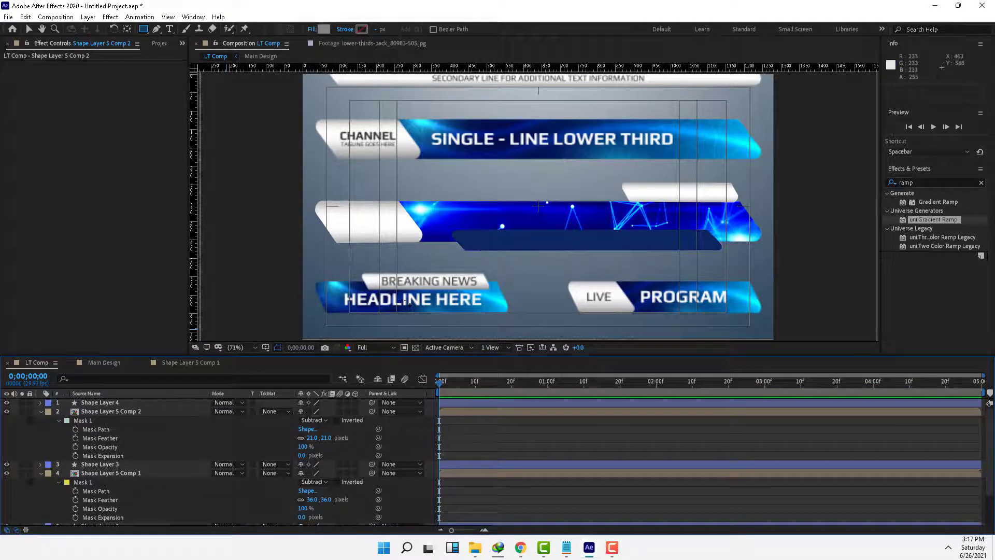
{"action": "left_click", "coordinate": [90, 402]}
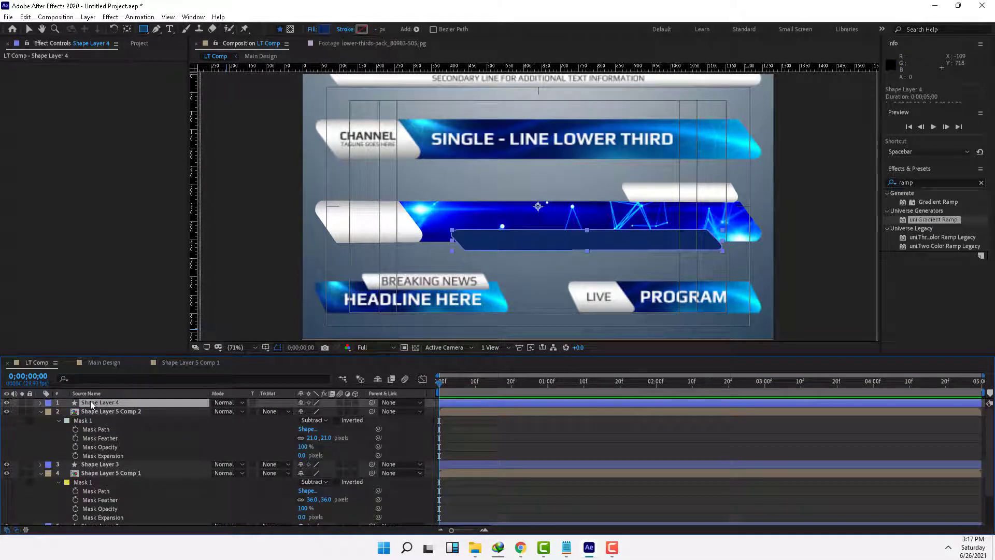
{"action": "key", "text": "ctrl+d"}
{"action": "left_click", "coordinate": [94, 411]}
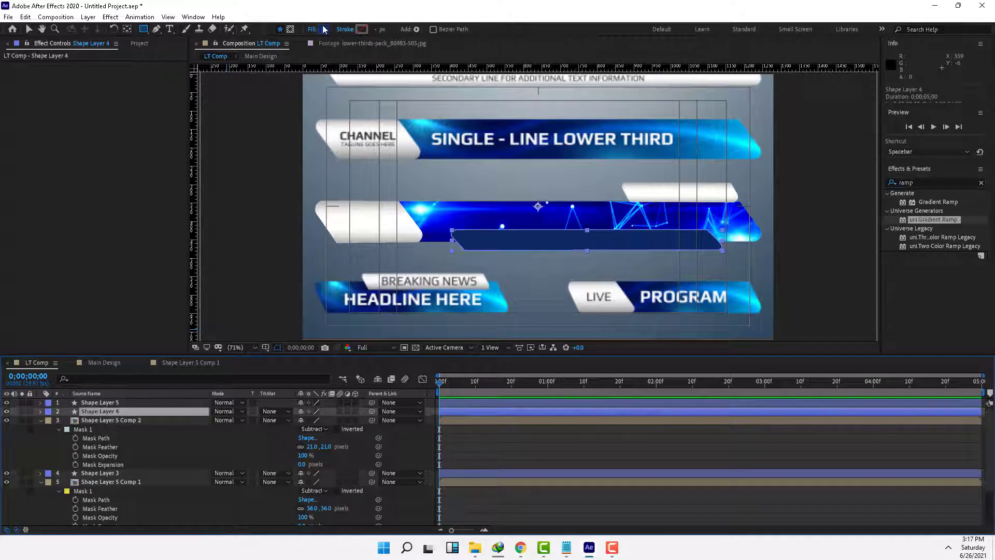
Give Shape Layer 4 a white FFFFFF fill and its duplicate, Shape Layer 5, a medium grey fill
{"action": "left_click", "coordinate": [324, 29]}
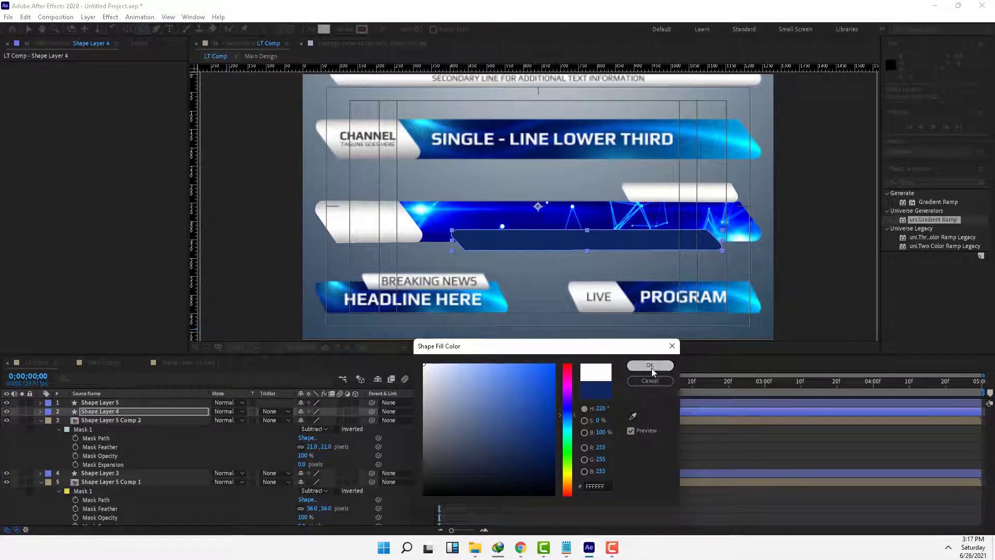
{"action": "left_click", "coordinate": [651, 365]}
{"action": "left_click", "coordinate": [106, 402]}
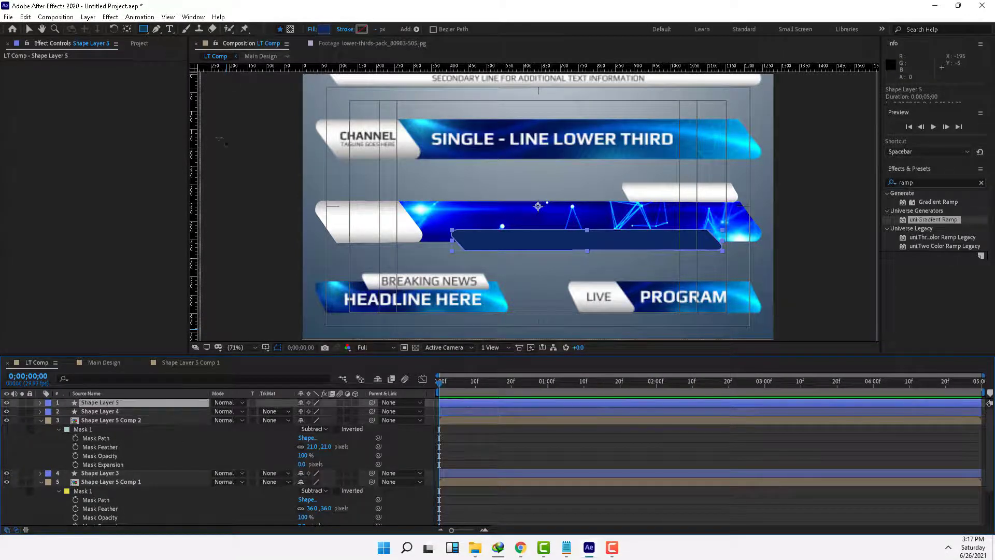
{"action": "left_click", "coordinate": [324, 30]}
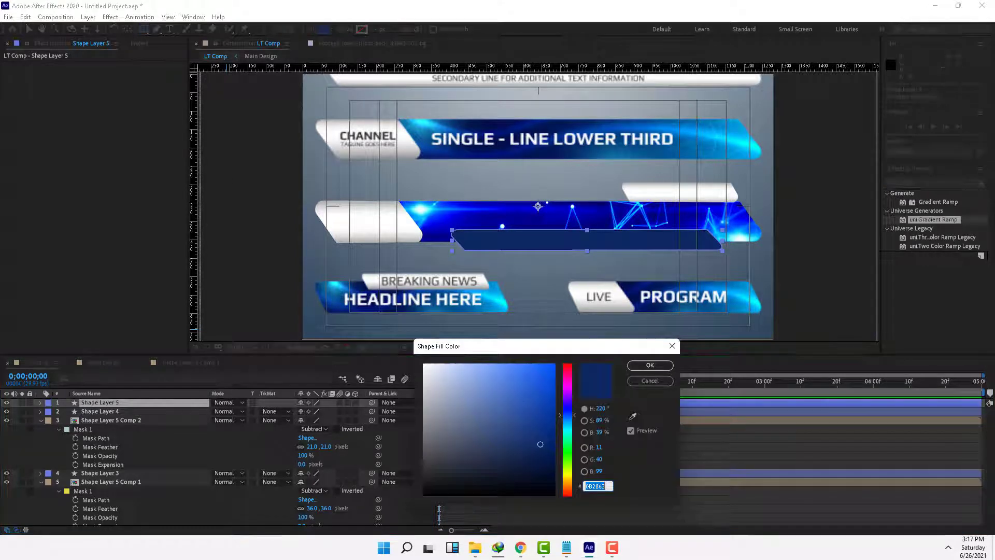
{"action": "left_click_drag", "start_coordinate": [433, 448], "coordinate": [406, 433]}
{"action": "left_click", "coordinate": [666, 365]}
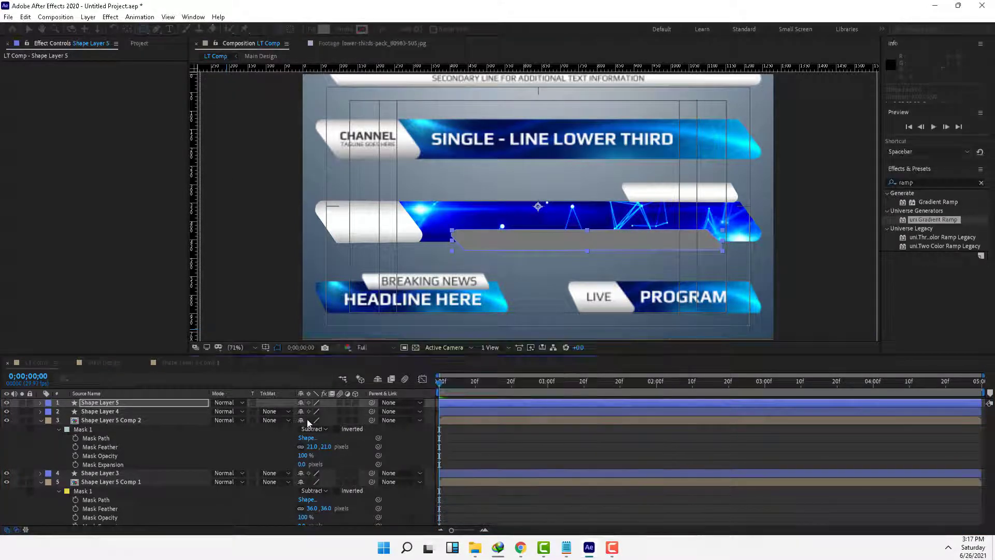
Pre-compose the grey Shape Layer 5, moving all attributes and keeping the suggested composition name
{"action": "right_click", "coordinate": [122, 402]}
{"action": "left_click", "coordinate": [160, 345]}
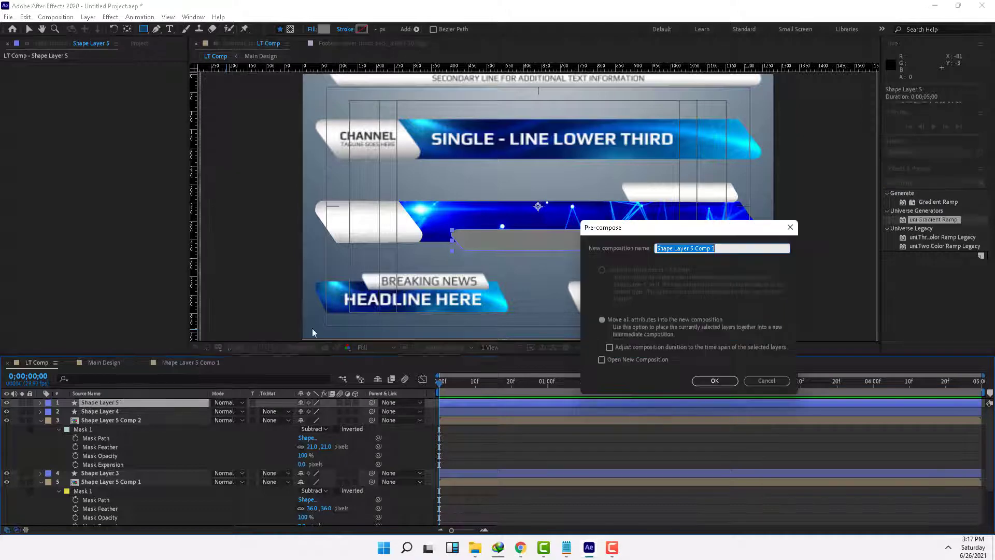
{"action": "left_click", "coordinate": [723, 382]}
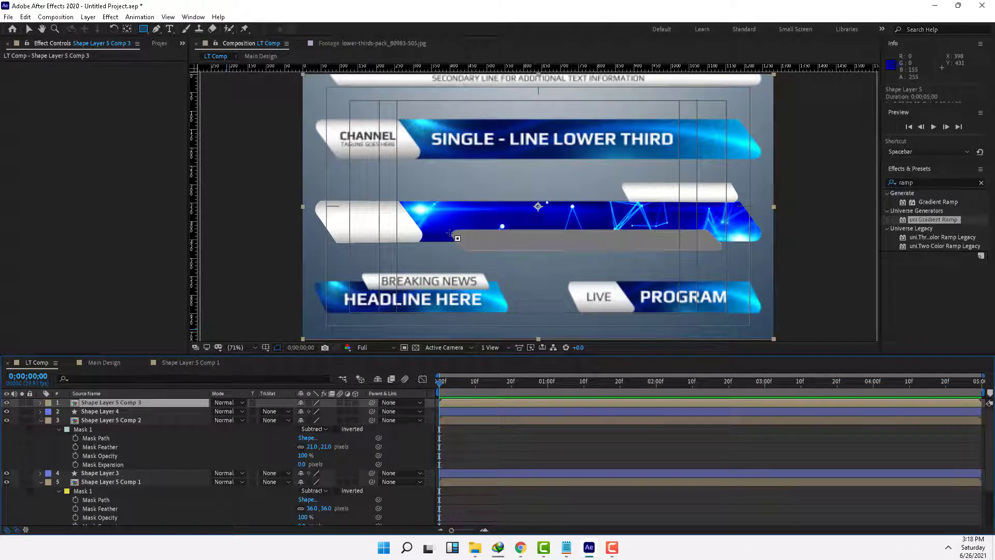
Mask the grey lower-strip precomp with a rectangle about 807 by 42 px, set to Subtract with 19-pixel mask feather
{"action": "left_click_drag", "start_coordinate": [449, 232], "coordinate": [747, 248]}
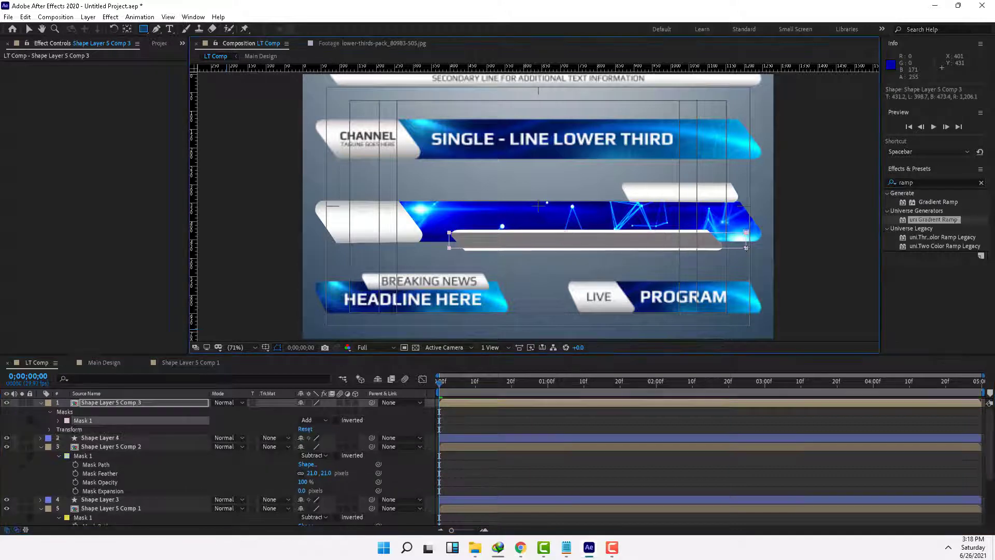
{"action": "left_click", "coordinate": [326, 420]}
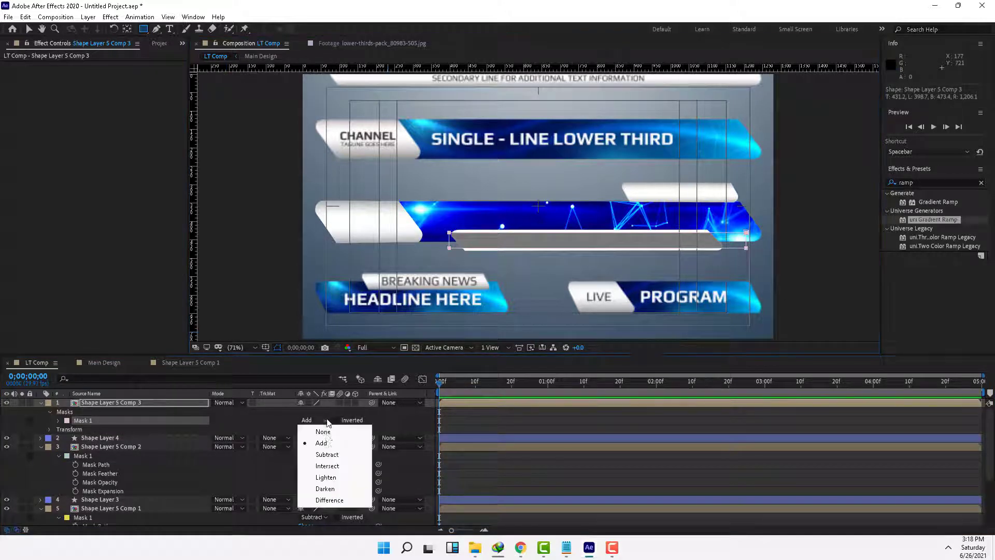
{"action": "left_click", "coordinate": [327, 455]}
{"action": "key", "text": "m"}
{"action": "key", "text": "m"}
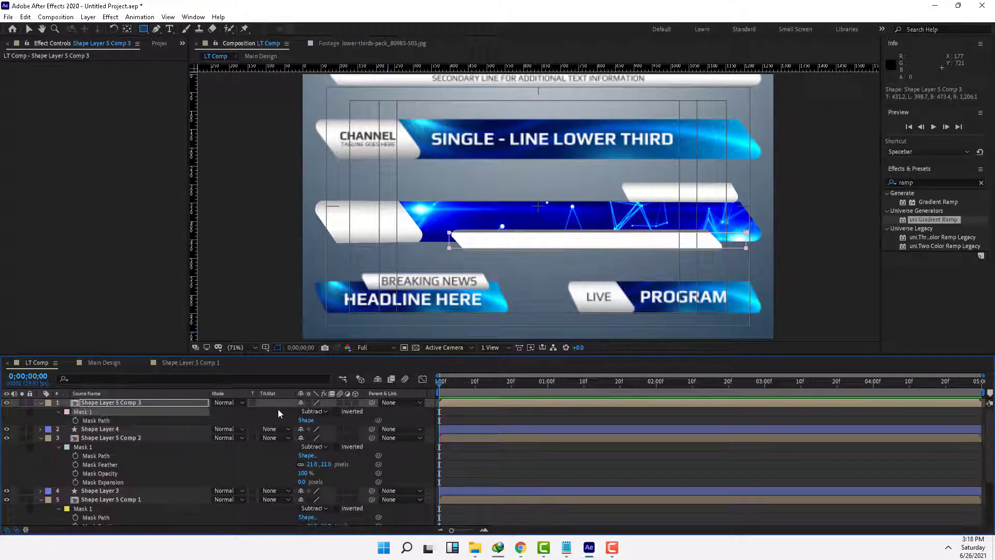
{"action": "left_click_drag", "start_coordinate": [327, 430], "coordinate": [326, 428]}
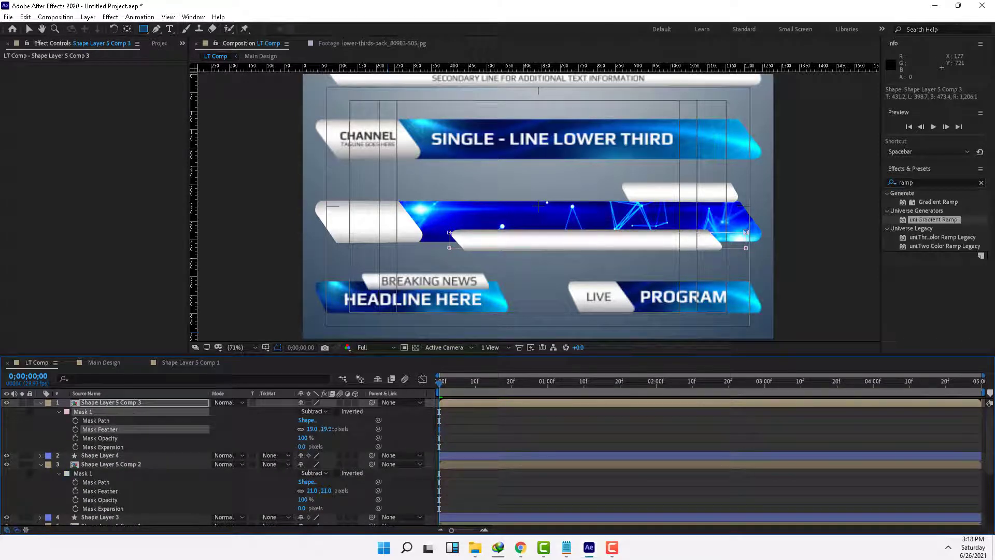
{"action": "left_click", "coordinate": [402, 436]}
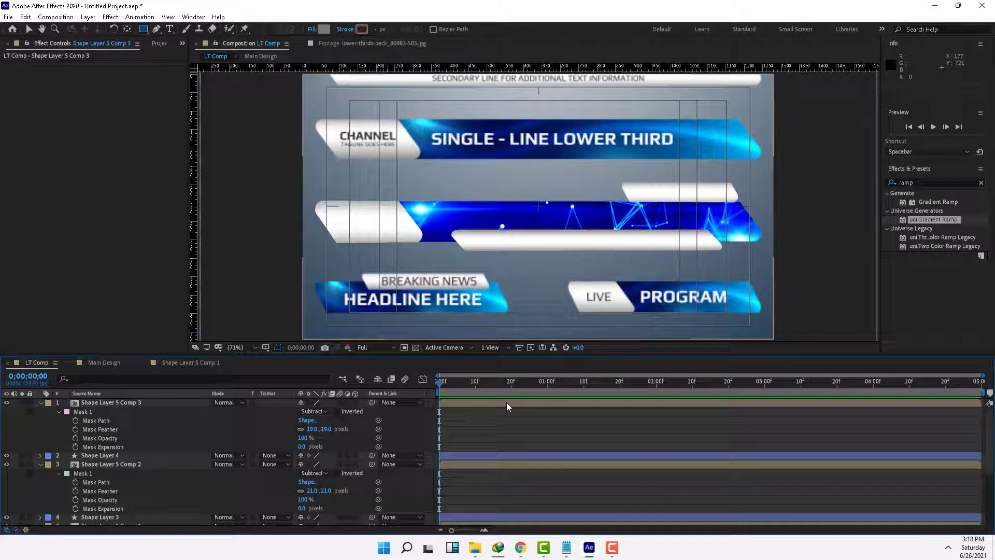
Collapse the expanded mask properties of all unlocked layers in LT Comp
{"action": "scroll", "coordinate": [562, 222], "scroll_direction": "up", "scroll_amount": 3}
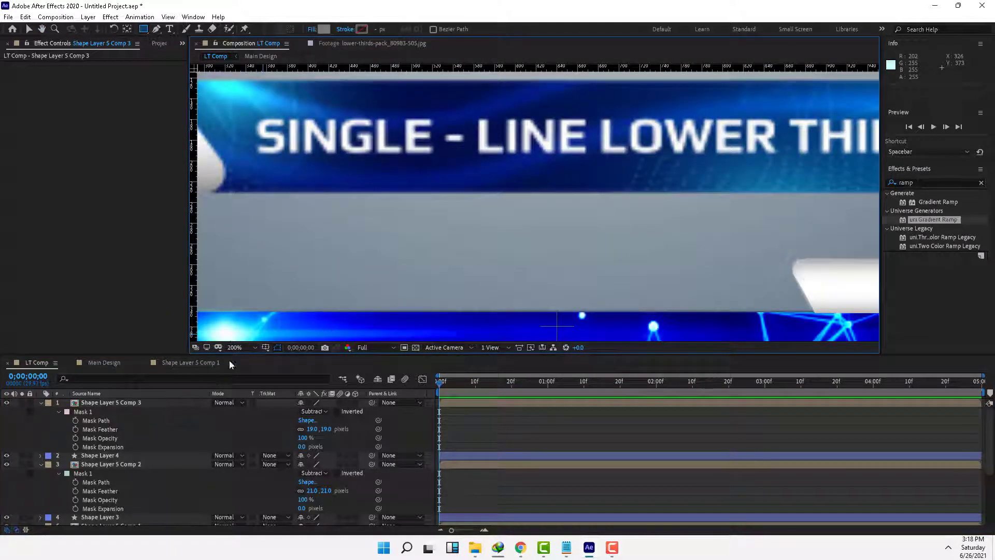
{"action": "key", "text": "ctrl+a"}
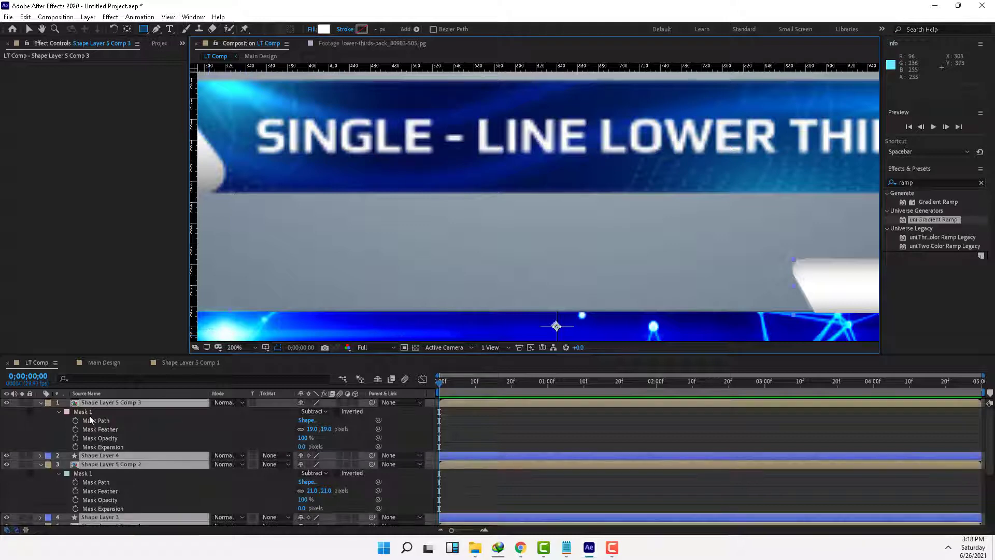
{"action": "left_click", "coordinate": [41, 403]}
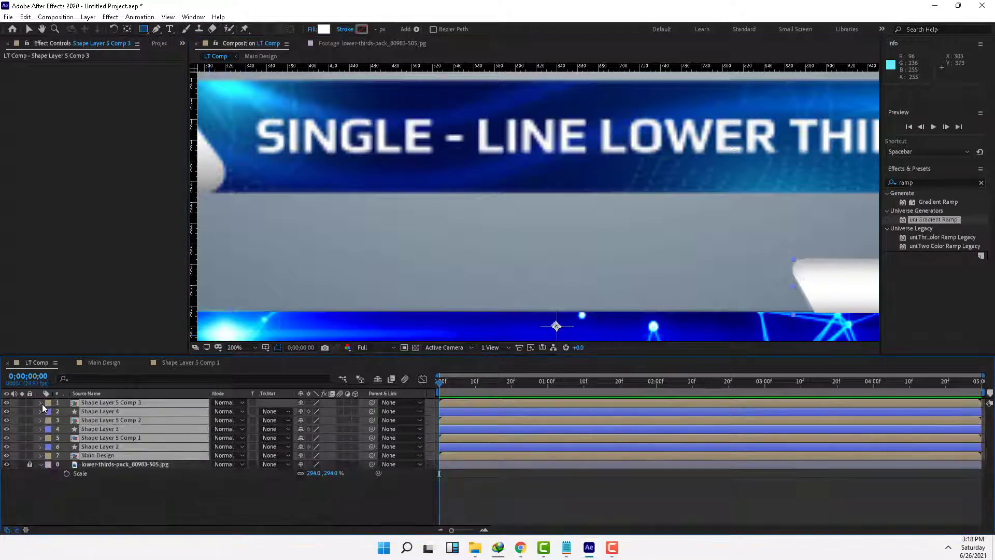
{"action": "left_click", "coordinate": [192, 509]}
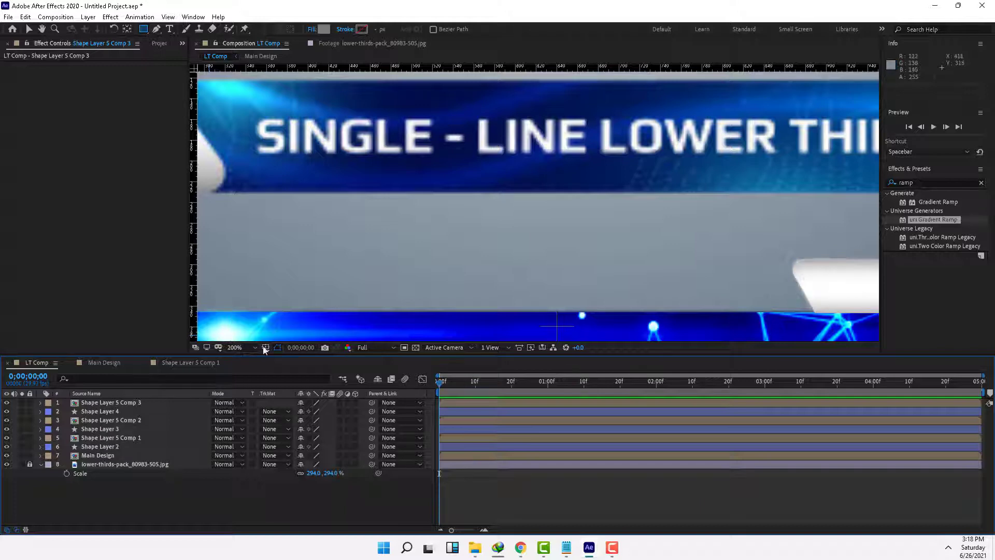
{"action": "left_click", "coordinate": [240, 346]}
{"action": "left_click", "coordinate": [259, 171]}
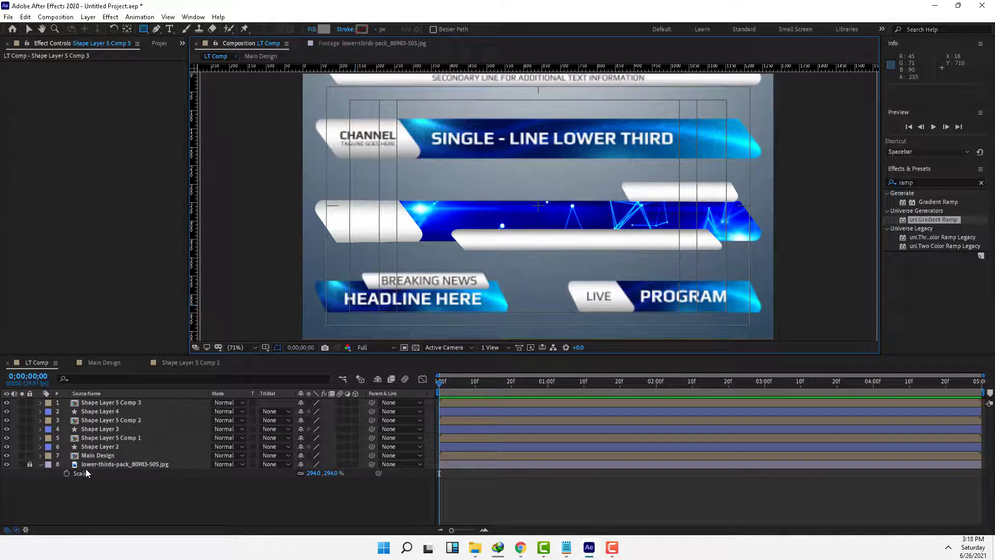
Unlock the lower-thirds-pack reference image layer and delete it from LT Comp
{"action": "left_click", "coordinate": [30, 464]}
{"action": "left_click", "coordinate": [103, 464]}
{"action": "key", "text": "Delete"}
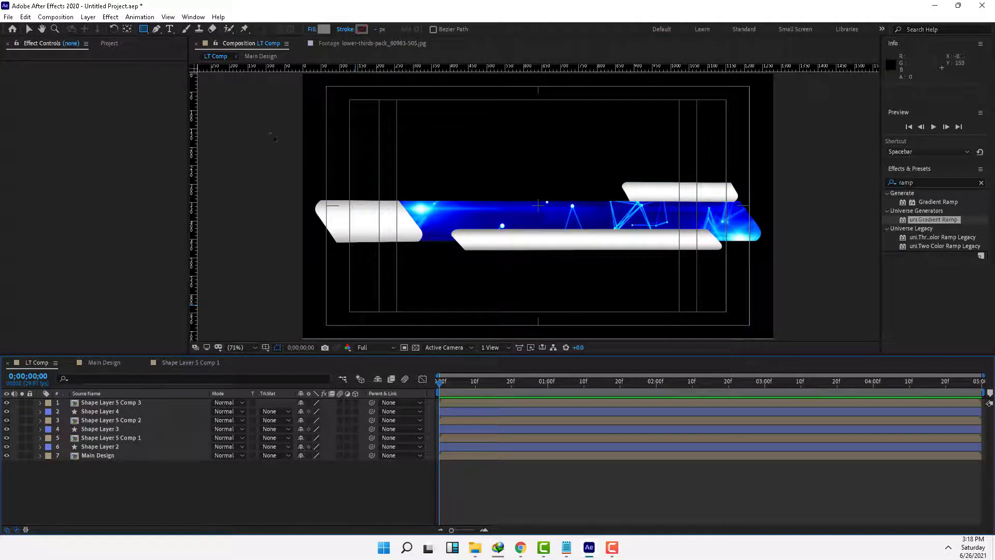
Examine which part of the lower third each layer holds, from Main Design up to Shape Layer 5 Comp 3
{"action": "left_click", "coordinate": [28, 29]}
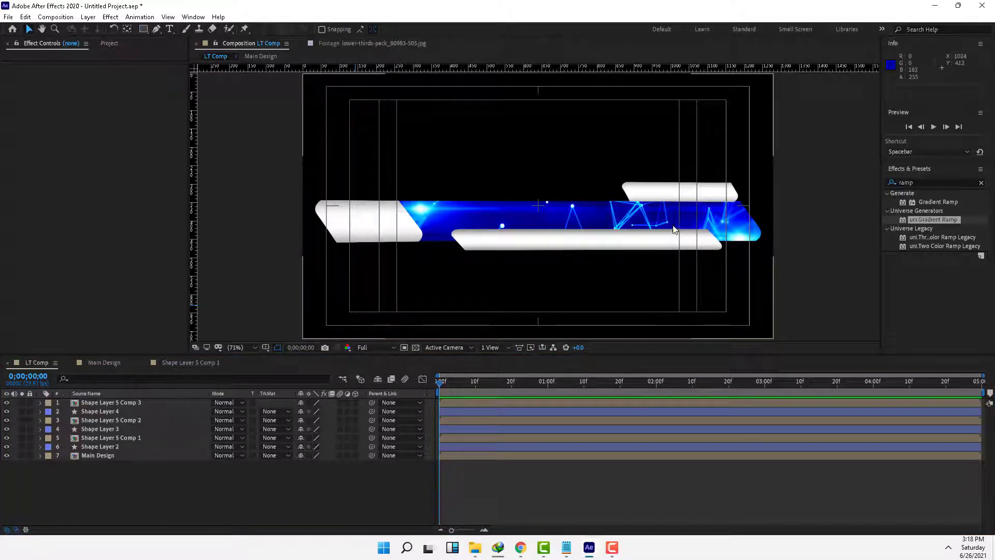
{"action": "left_click", "coordinate": [104, 455]}
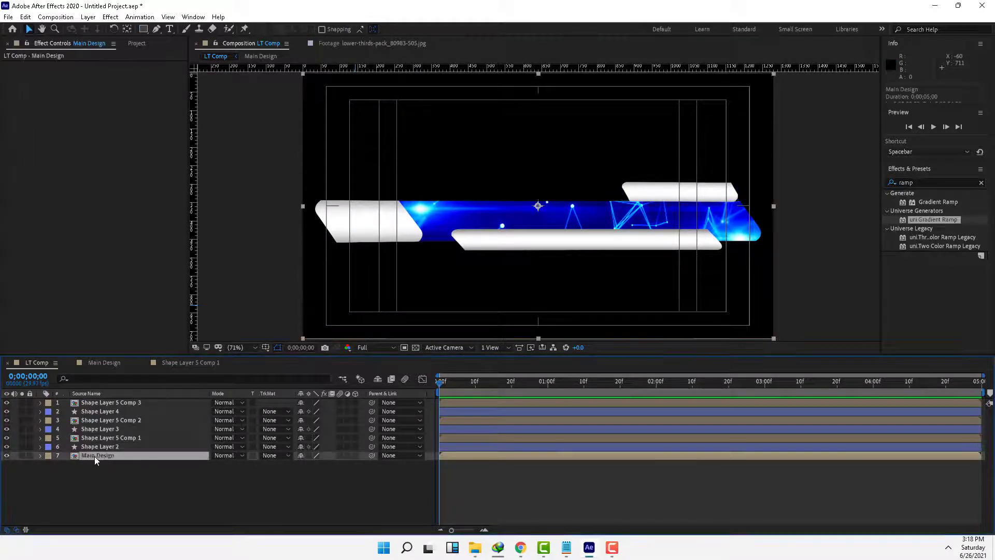
{"action": "left_click", "coordinate": [110, 446]}
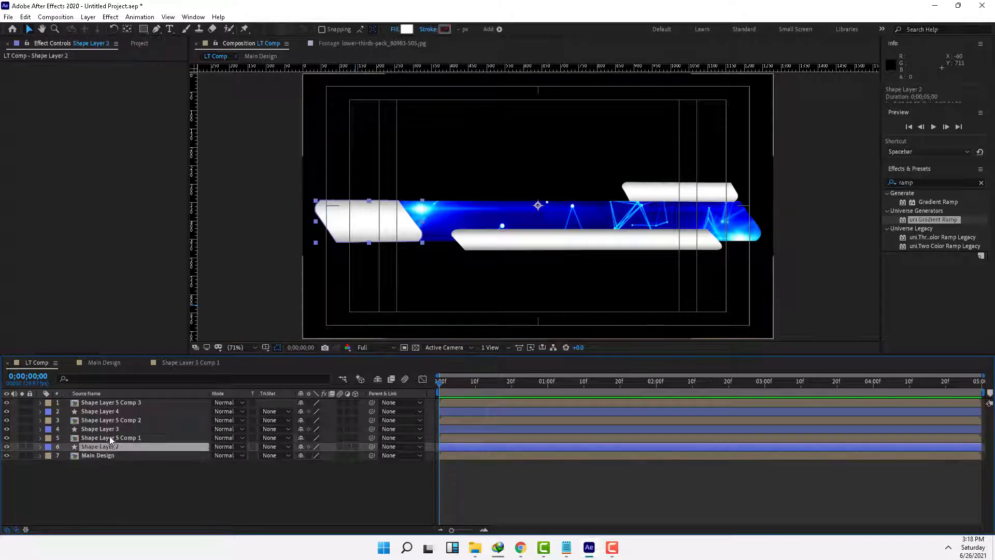
{"action": "left_click", "coordinate": [110, 437]}
{"action": "left_click", "coordinate": [110, 446]}
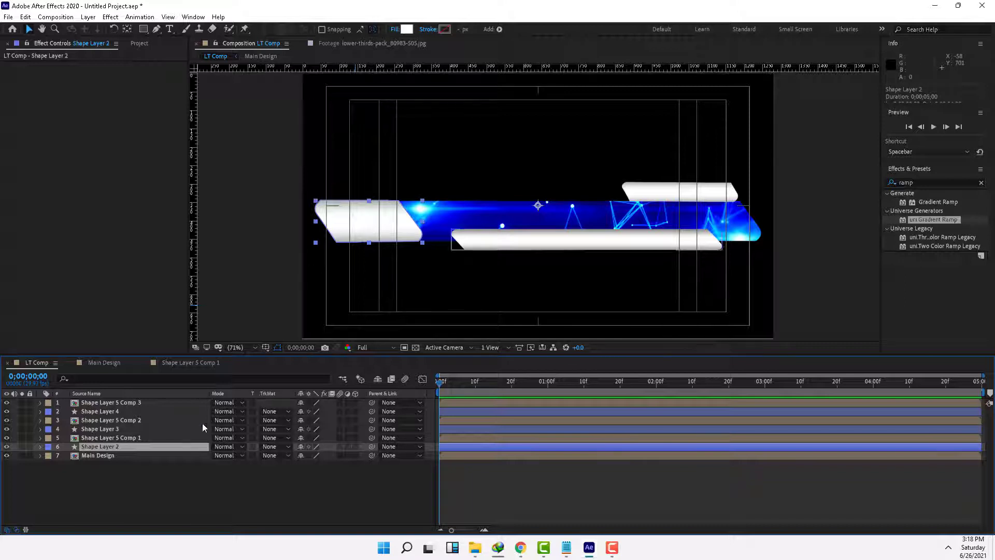
{"action": "left_click", "coordinate": [119, 430]}
{"action": "left_click", "coordinate": [118, 421]}
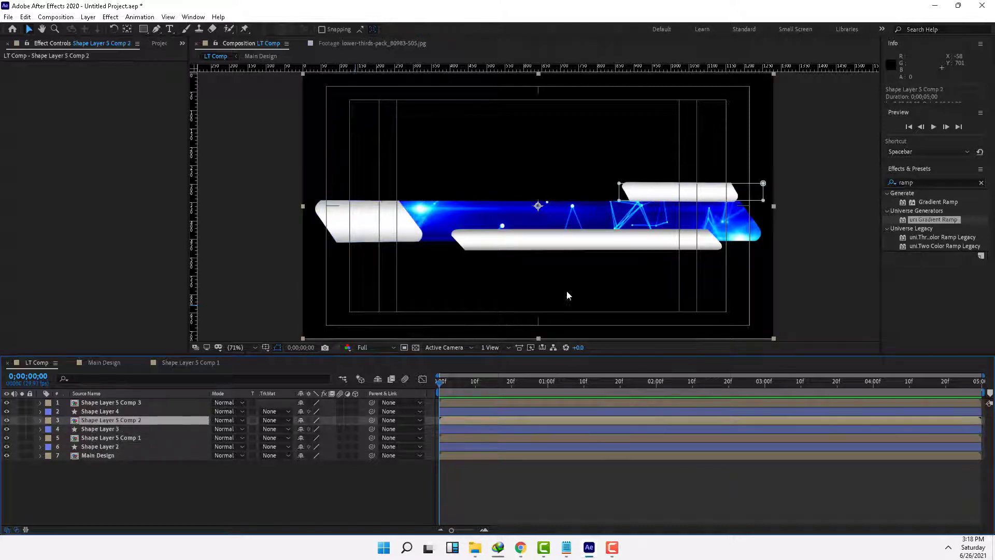
{"action": "left_click", "coordinate": [136, 410]}
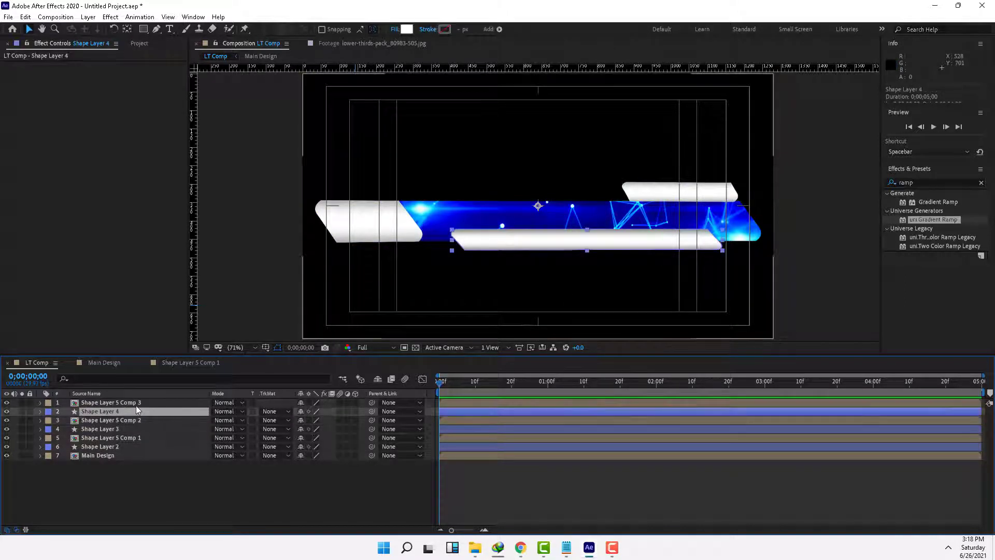
{"action": "left_click", "coordinate": [136, 404]}
Pre-compose Shape Layer 2 together with Shape Layer 5 Comp 1 as "Second design", dismissing the download notice
{"action": "left_click", "coordinate": [110, 446]}
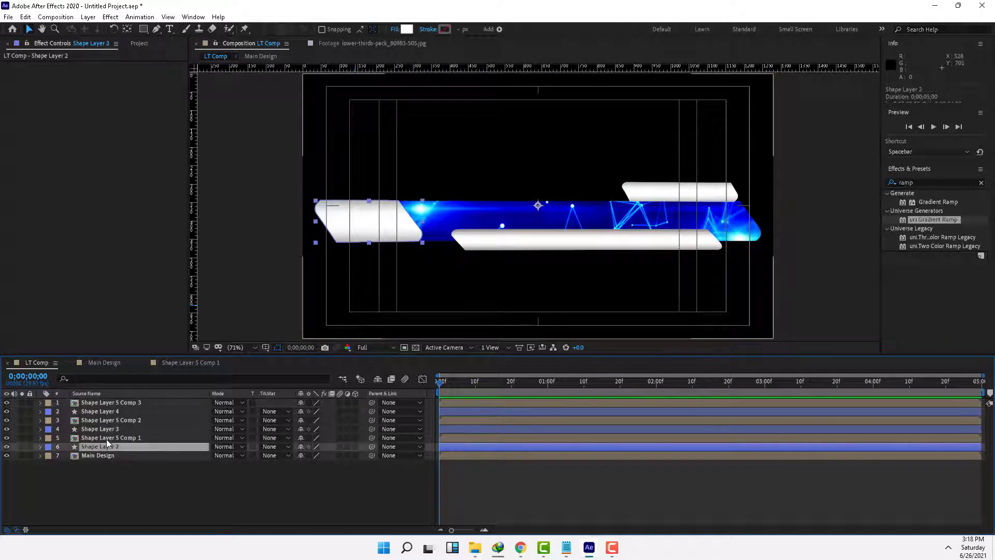
{"action": "left_click", "coordinate": [107, 439], "text": "ctrl"}
{"action": "right_click", "coordinate": [107, 440]}
{"action": "left_click", "coordinate": [145, 381]}
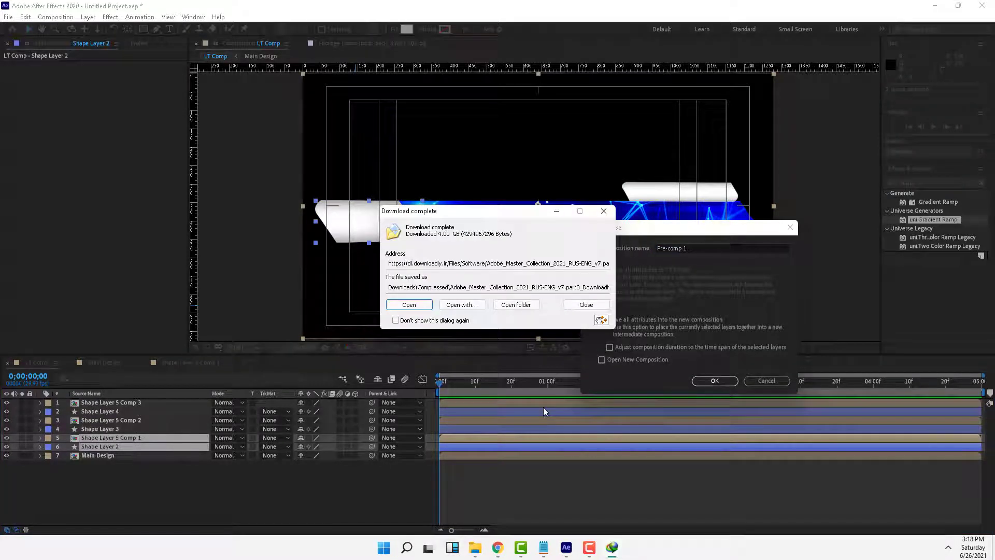
{"action": "left_click", "coordinate": [579, 306]}
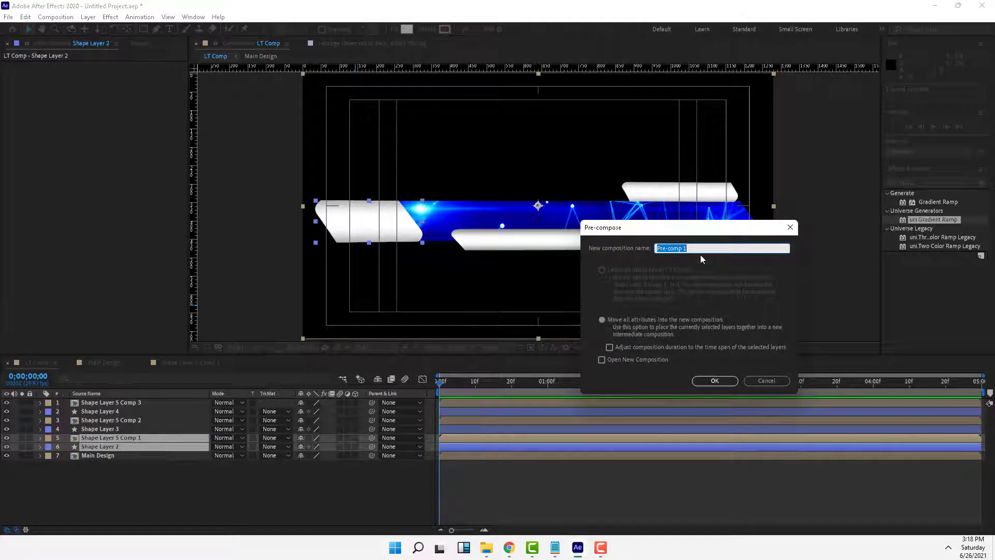
{"action": "type", "text": "Second design"}
{"action": "key", "text": "Return"}
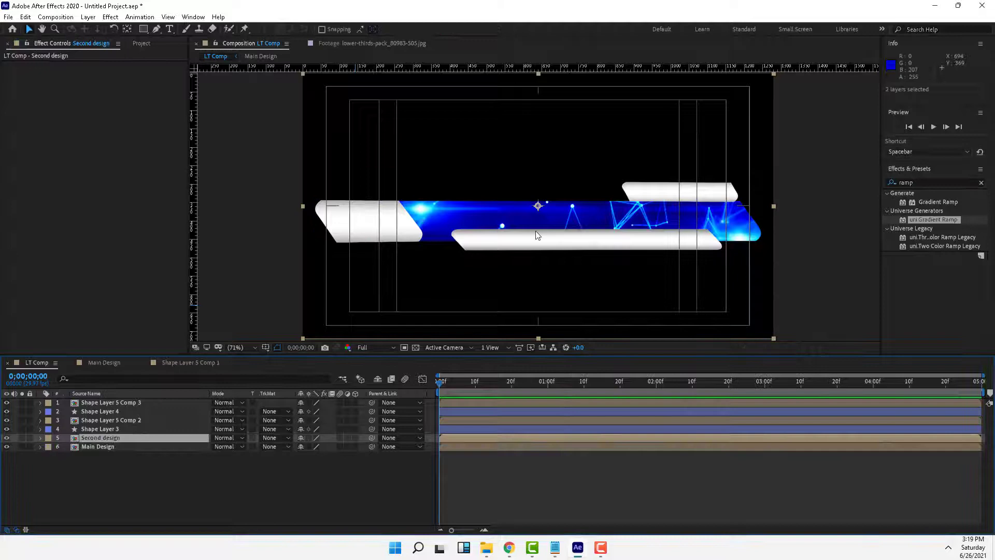
Pre-compose Shape Layer 3 together with Shape Layer 5 Comp 2 as "3rd design"
{"action": "left_click", "coordinate": [130, 428]}
{"action": "left_click", "coordinate": [126, 421], "text": "shift"}
{"action": "right_click", "coordinate": [126, 420]}
{"action": "left_click", "coordinate": [182, 364]}
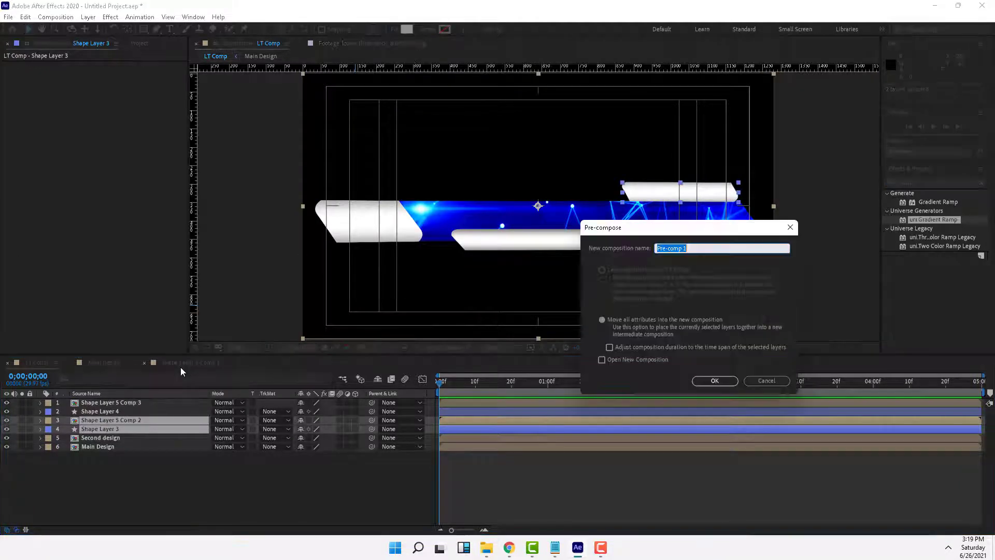
{"action": "type", "text": "T"}
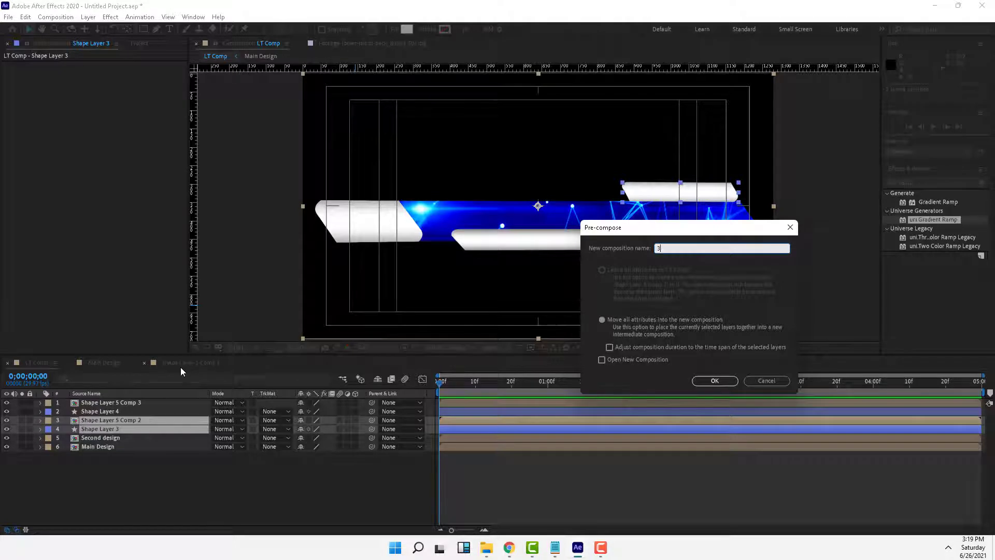
{"action": "type", "text": "rd design"}
{"action": "key", "text": "Return"}
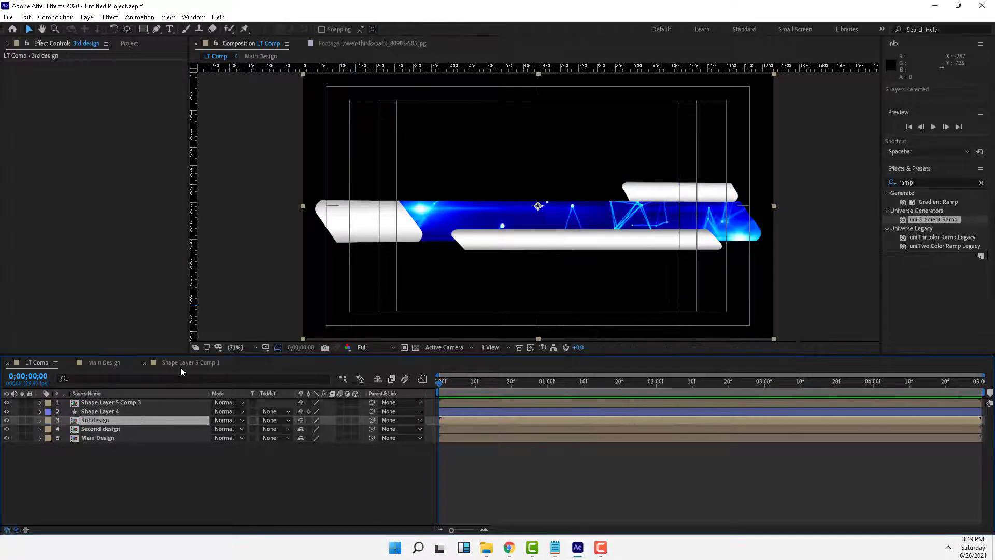
Pre-compose Shape Layer 4 together with Shape Layer 5 Comp 3 as "4th"
{"action": "left_click", "coordinate": [116, 411]}
{"action": "left_click", "coordinate": [116, 403], "text": "ctrl"}
{"action": "right_click", "coordinate": [116, 403]}
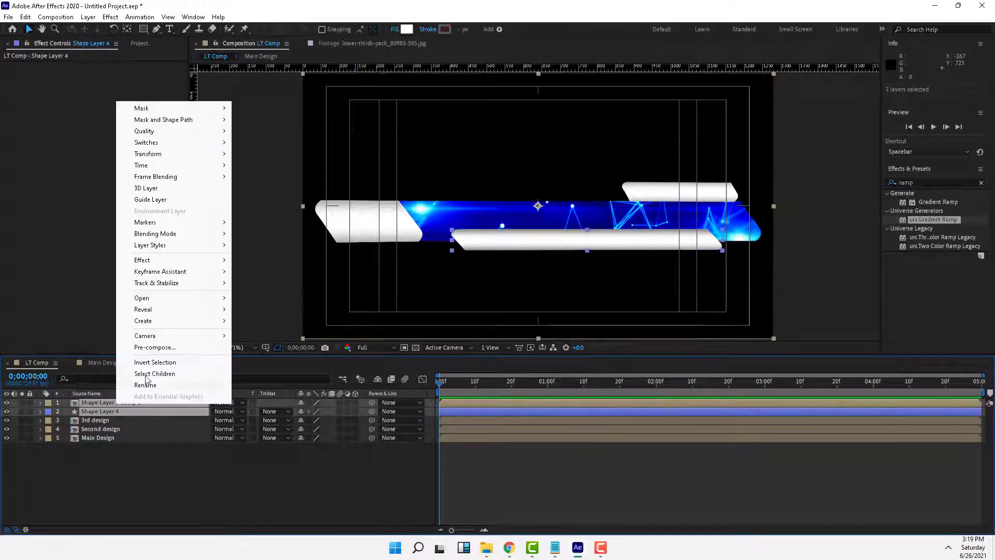
{"action": "left_click", "coordinate": [165, 350]}
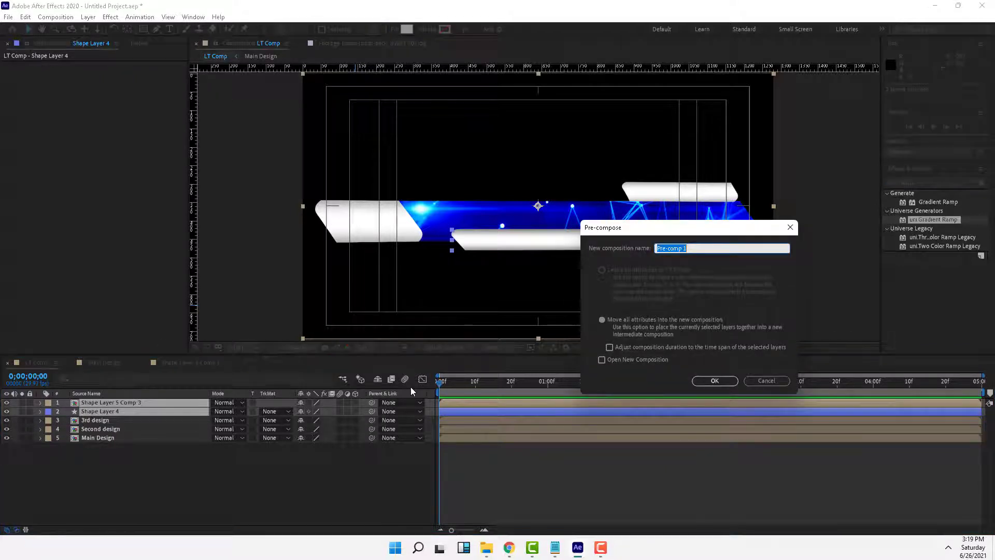
{"action": "type", "text": "4thh"}
{"action": "key", "text": "Return"}
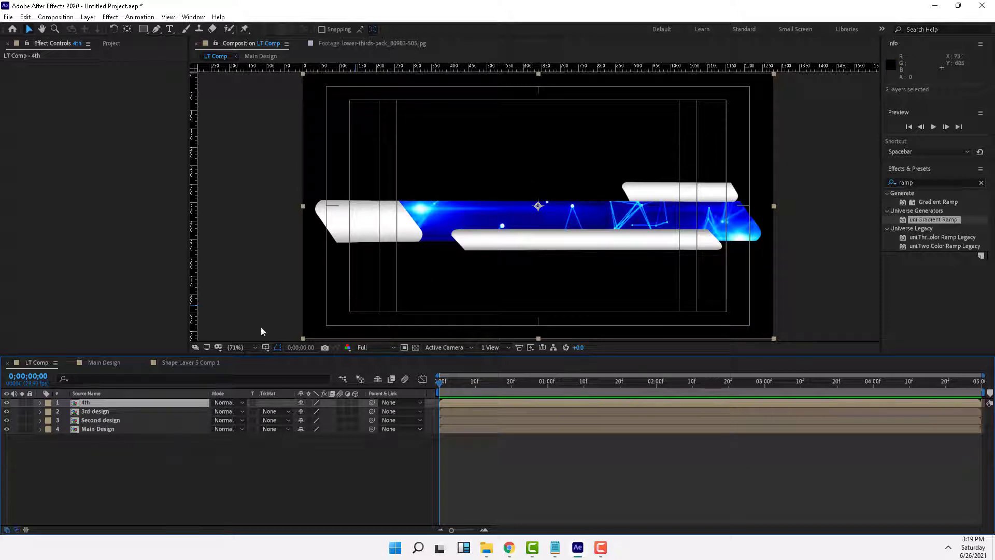
Try enlarging the Main Design layer proportionally through its Scale property, and undo the change
{"action": "left_click", "coordinate": [94, 428]}
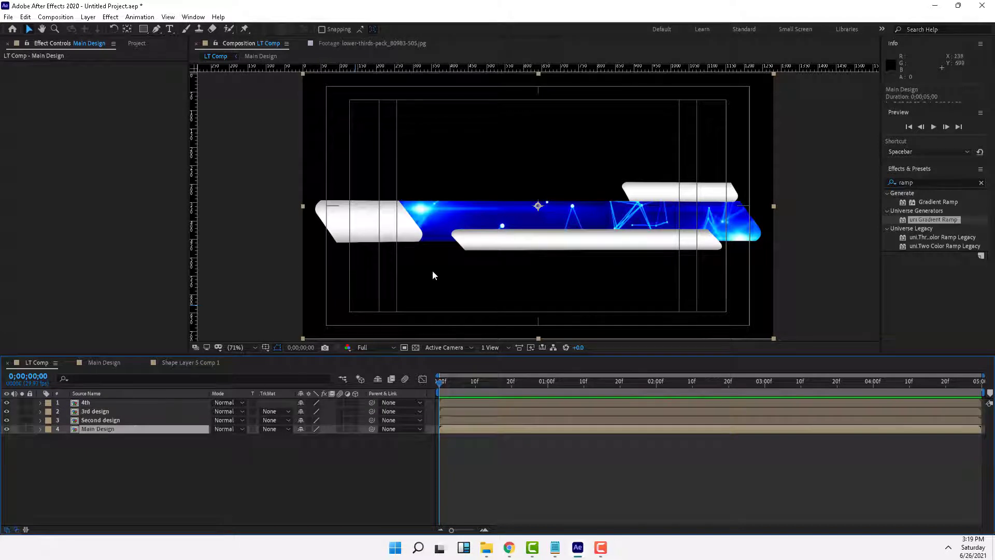
{"action": "key", "text": "s"}
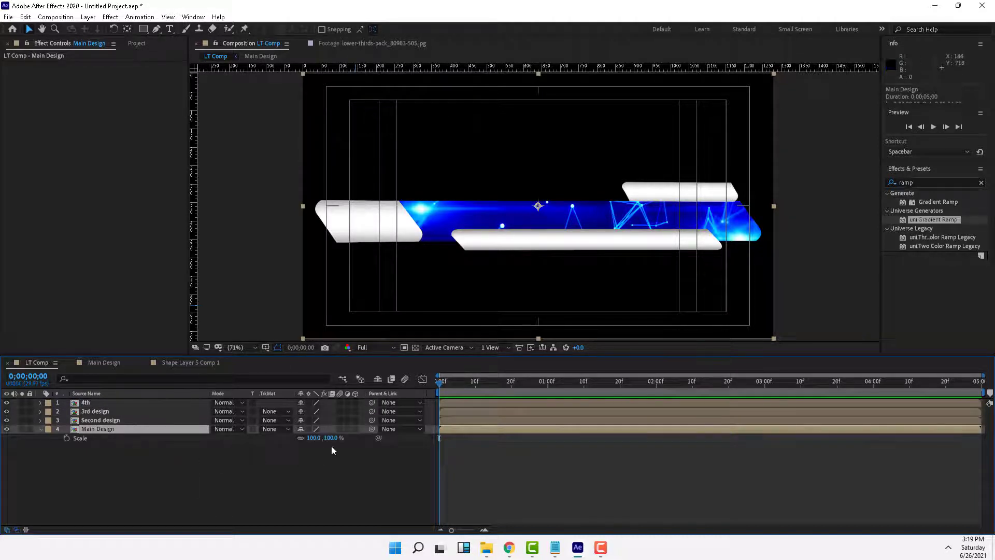
{"action": "left_click_drag", "start_coordinate": [331, 443], "coordinate": [338, 444]}
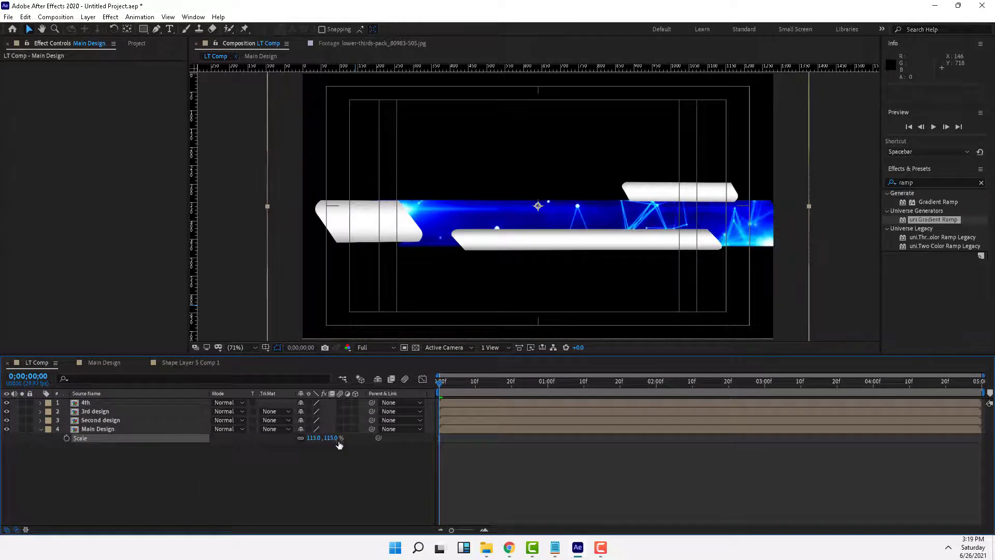
{"action": "key", "text": "ctrl+z"}
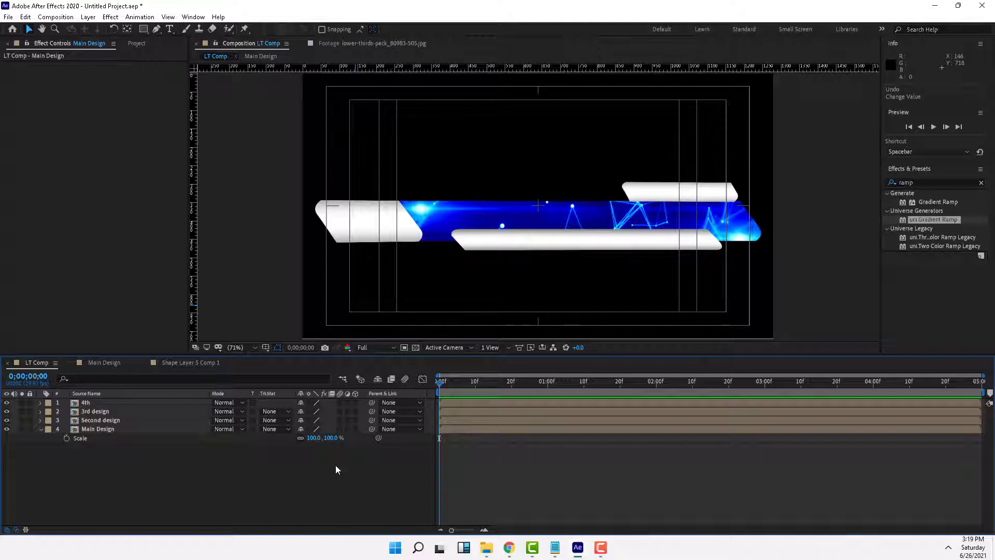
Move Main Design's anchor point into the middle of the blue bar with the Pan Behind tool
{"action": "left_click", "coordinate": [99, 430]}
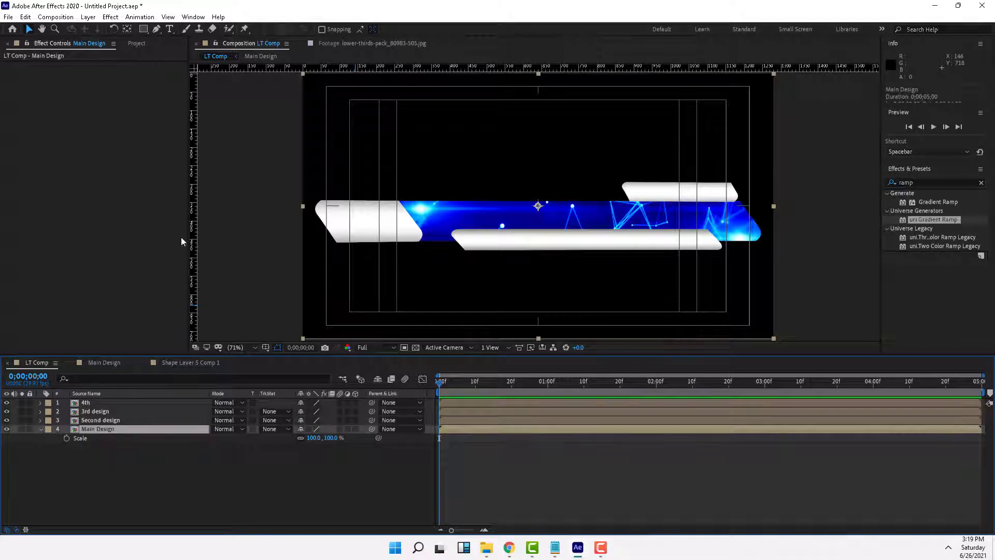
{"action": "left_click", "coordinate": [127, 29]}
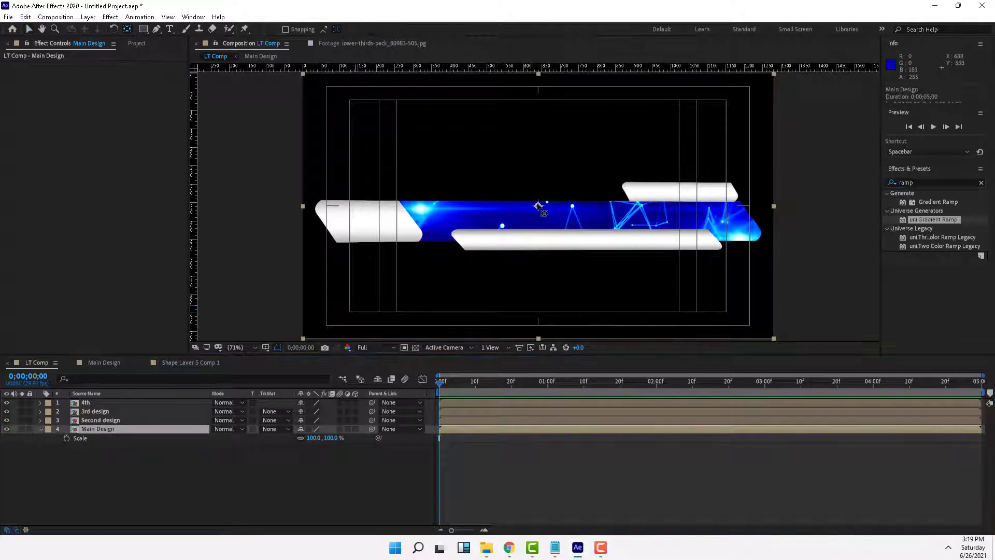
{"action": "left_click_drag", "start_coordinate": [538, 205], "coordinate": [566, 220]}
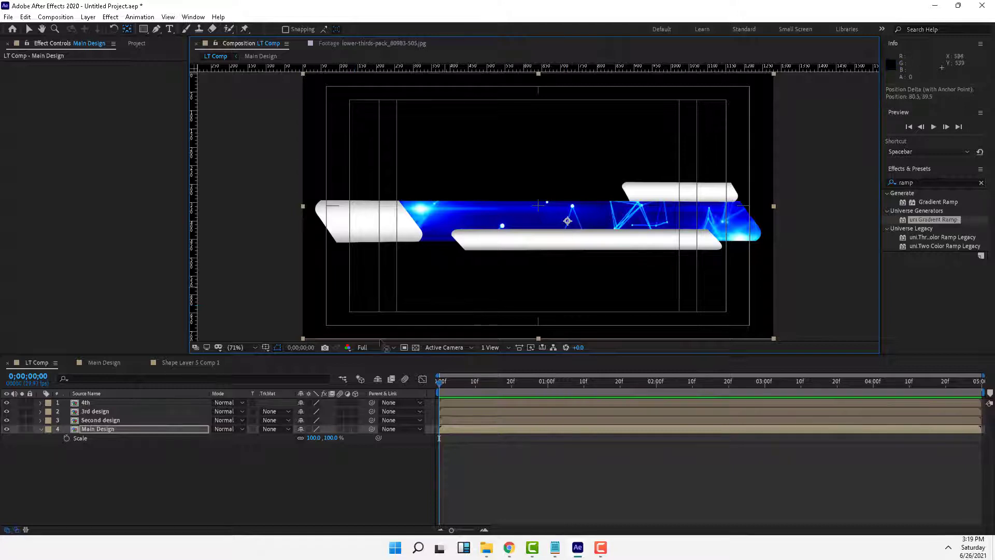
Unlink Main Design's scale proportions and set its horizontal scale to 0%
{"action": "left_click", "coordinate": [91, 429]}
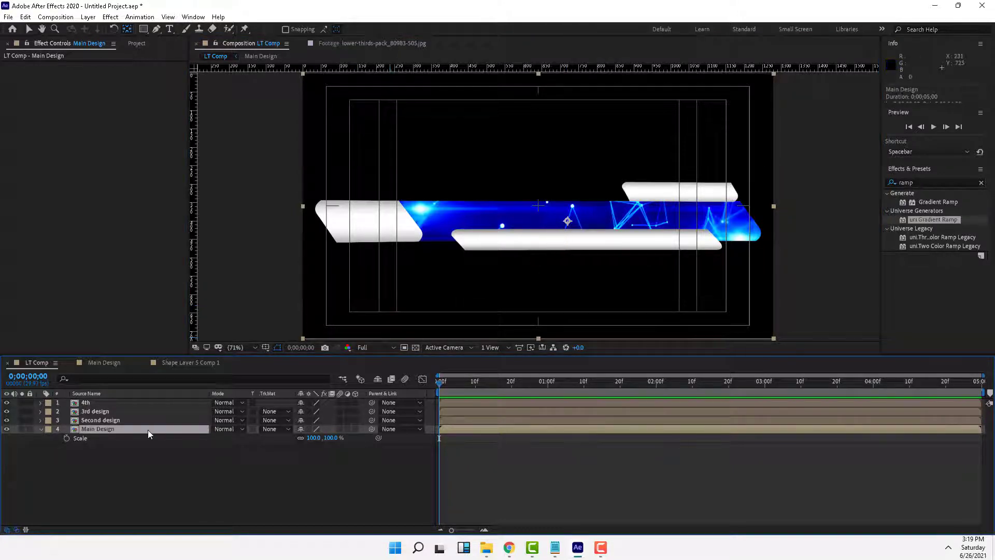
{"action": "left_click", "coordinate": [301, 438]}
{"action": "left_click_drag", "start_coordinate": [313, 438], "coordinate": [309, 439]}
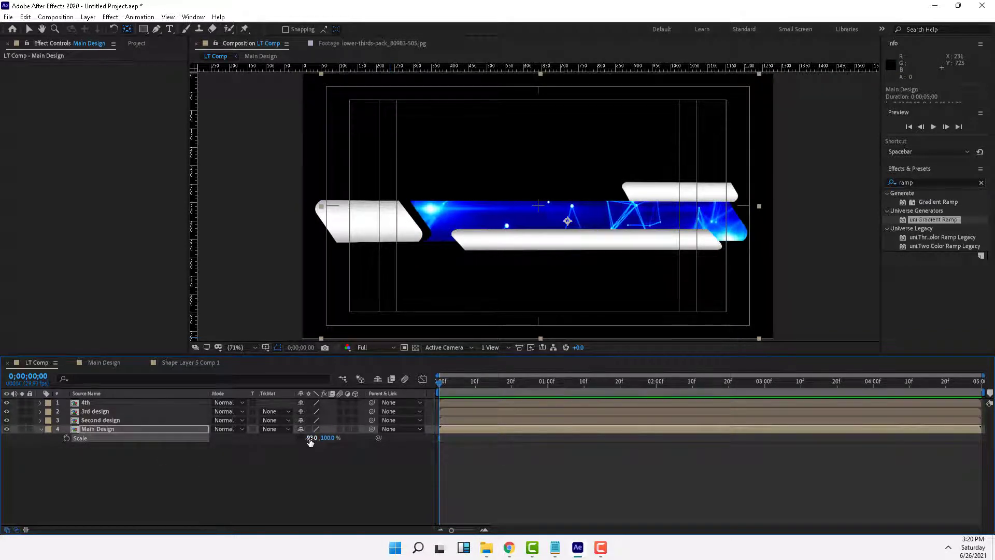
{"action": "left_click", "coordinate": [310, 439]}
{"action": "type", "text": "0"}
{"action": "key", "text": "Return"}
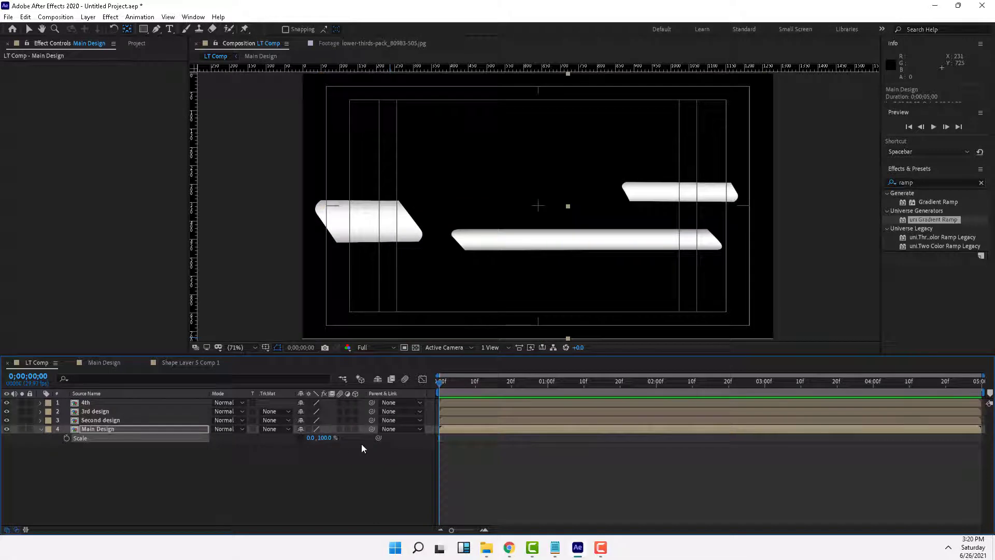
Keyframe Main Design's horizontal scale from 0% at 0;00;00;10 to 100% at 0;00;01;00
{"action": "left_click", "coordinate": [476, 384]}
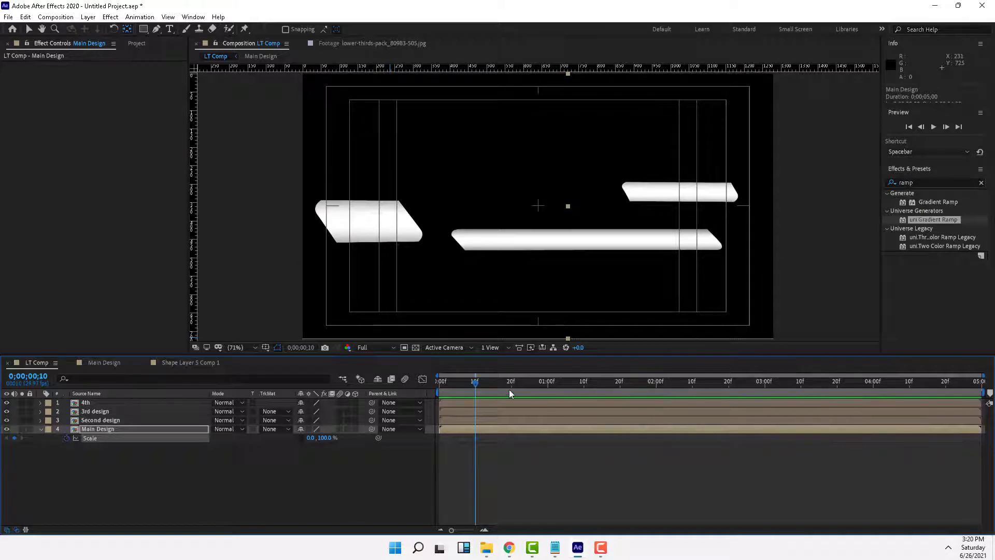
{"action": "left_click", "coordinate": [548, 386]}
{"action": "left_click", "coordinate": [312, 438]}
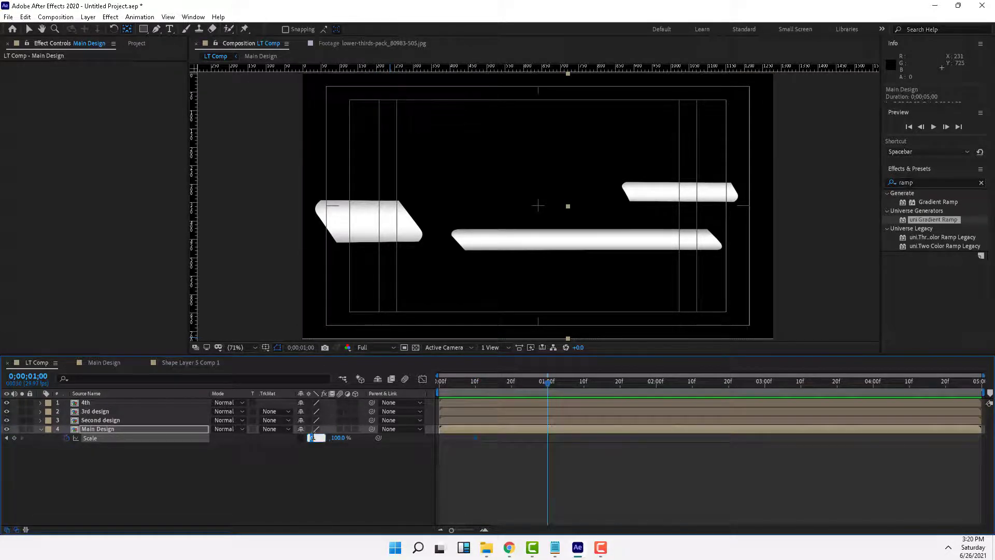
{"action": "key", "text": "Return"}
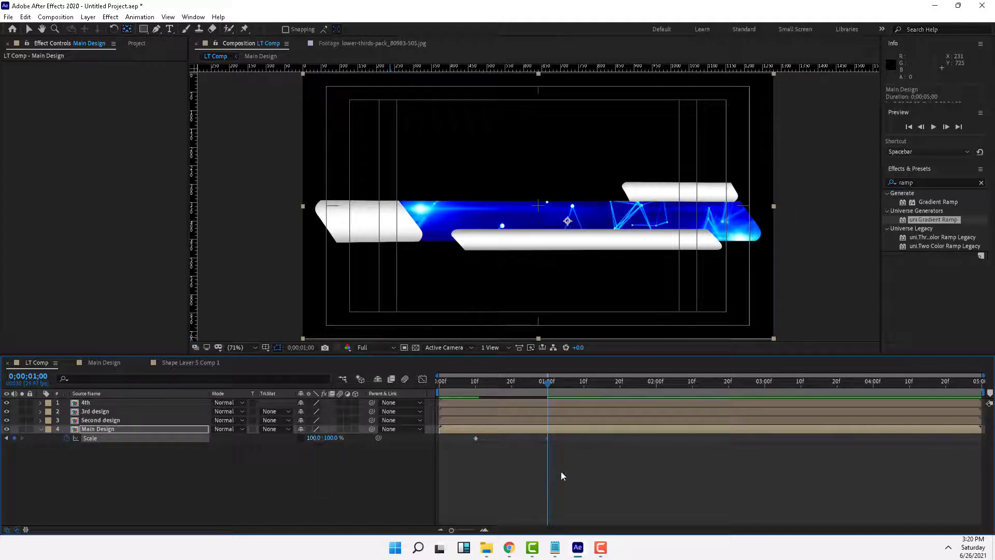
Apply Easy Ease to Main Design's Scale keyframe at 0;00;01;00 and scrub through the horizontal reveal
{"action": "right_click", "coordinate": [548, 439]}
{"action": "mouse_move", "coordinate": [643, 433]}
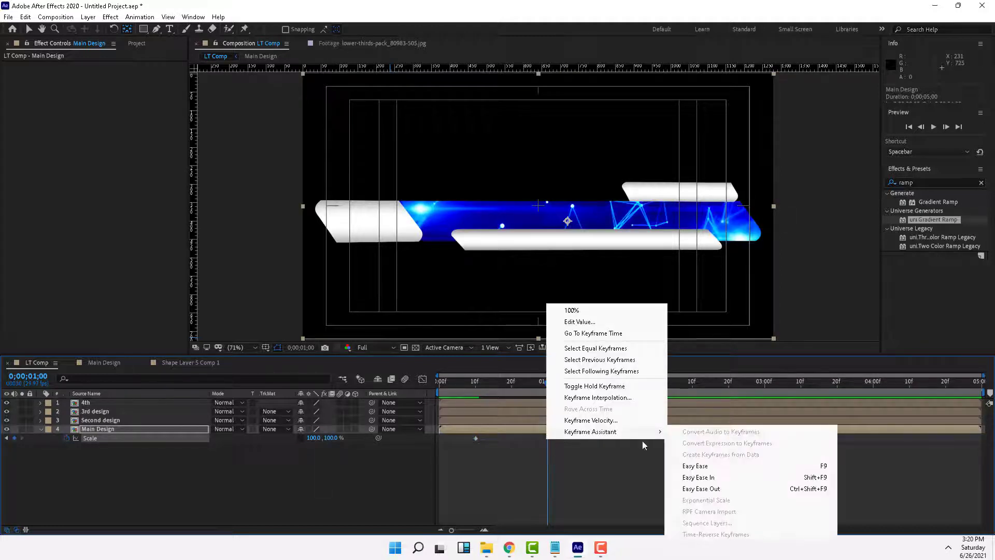
{"action": "left_click", "coordinate": [694, 465]}
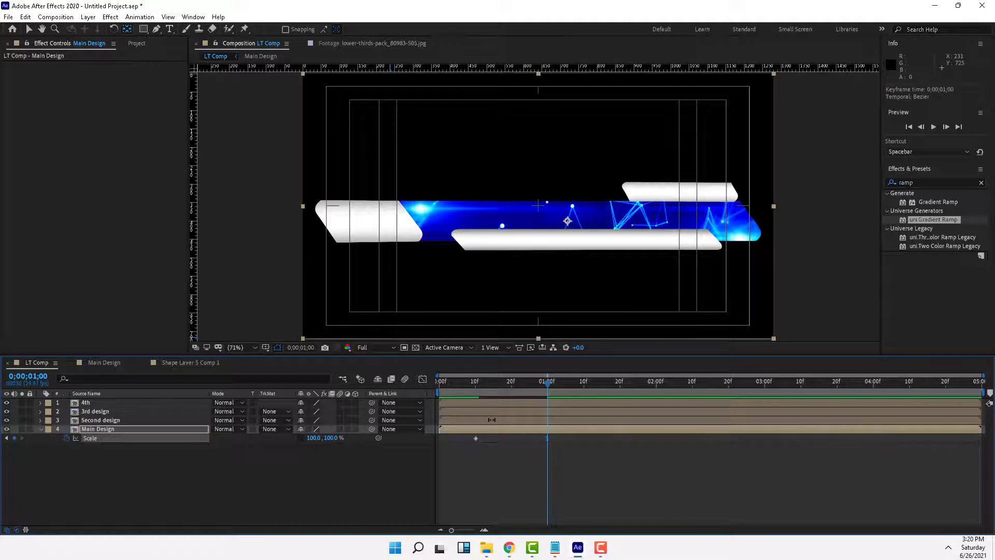
{"action": "left_click_drag", "start_coordinate": [471, 384], "coordinate": [548, 418]}
Move Main Design's anchor point to the blue bar's lower edge, beside the left tip of the lower white strip
{"action": "left_click", "coordinate": [112, 429]}
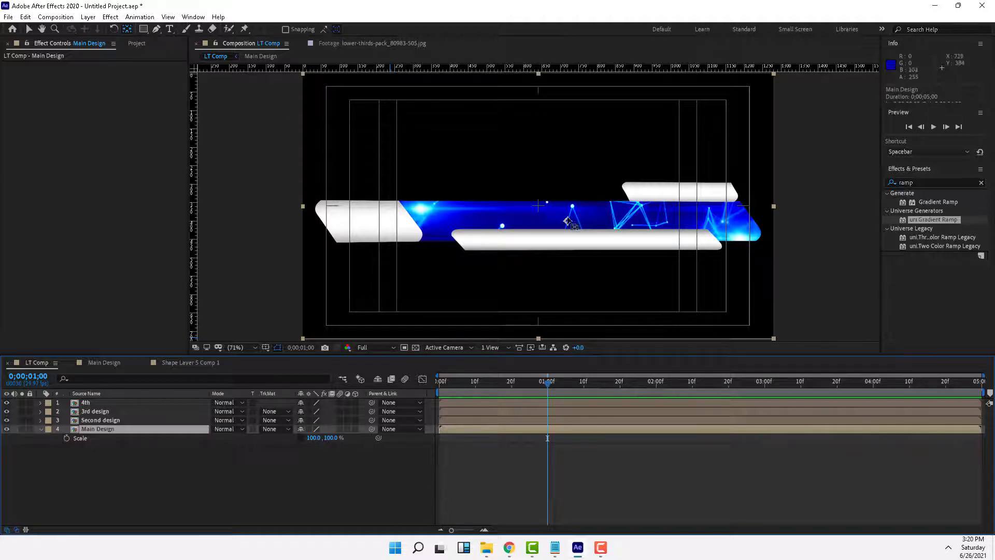
{"action": "left_click", "coordinate": [544, 227]}
{"action": "left_click_drag", "start_coordinate": [543, 227], "coordinate": [448, 241]}
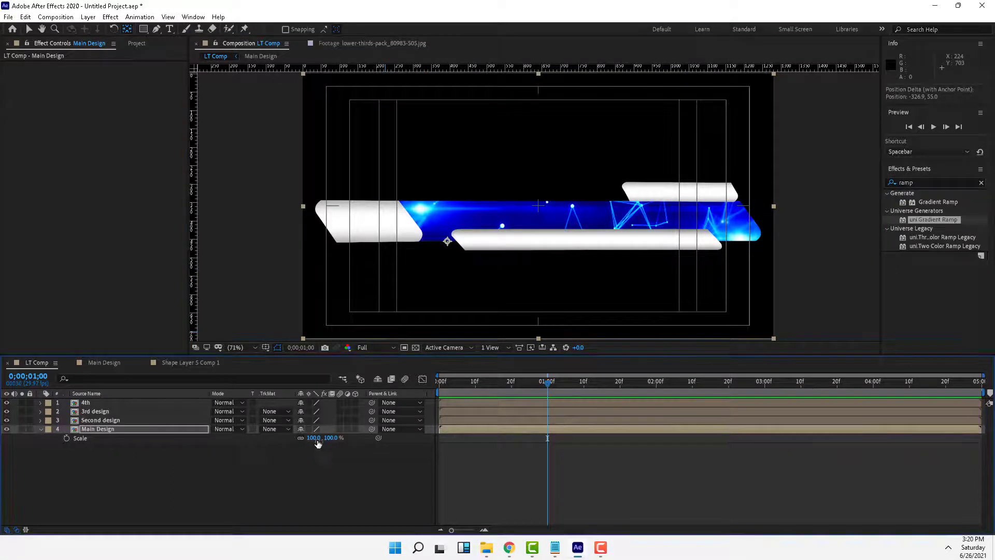
Unlink Main Design's scale proportions and set its vertical scale to 0%
{"action": "mouse_move", "coordinate": [333, 438]}
{"action": "left_mouse_down"}
{"action": "mouse_move", "coordinate": [311, 447]}
{"action": "mouse_move", "coordinate": [332, 445]}
{"action": "left_mouse_up"}
{"action": "key", "text": "ctrl+z"}
{"action": "left_click", "coordinate": [300, 438]}
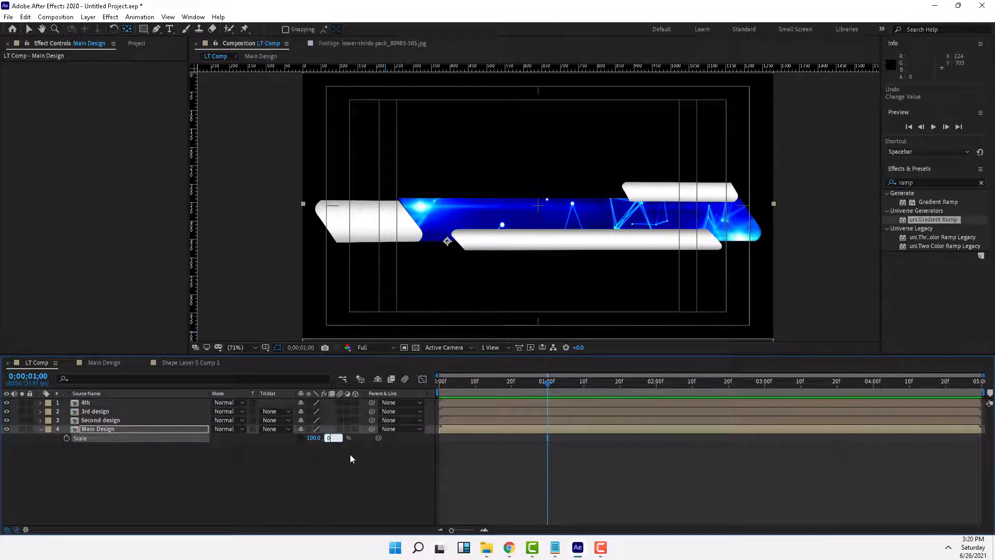
{"action": "type", "text": "0"}
{"action": "key", "text": "Return"}
Keyframe Main Design's vertical scale from 0% at 0;00;00;10 to 100% at 0;00;01;00
{"action": "left_click", "coordinate": [475, 386]}
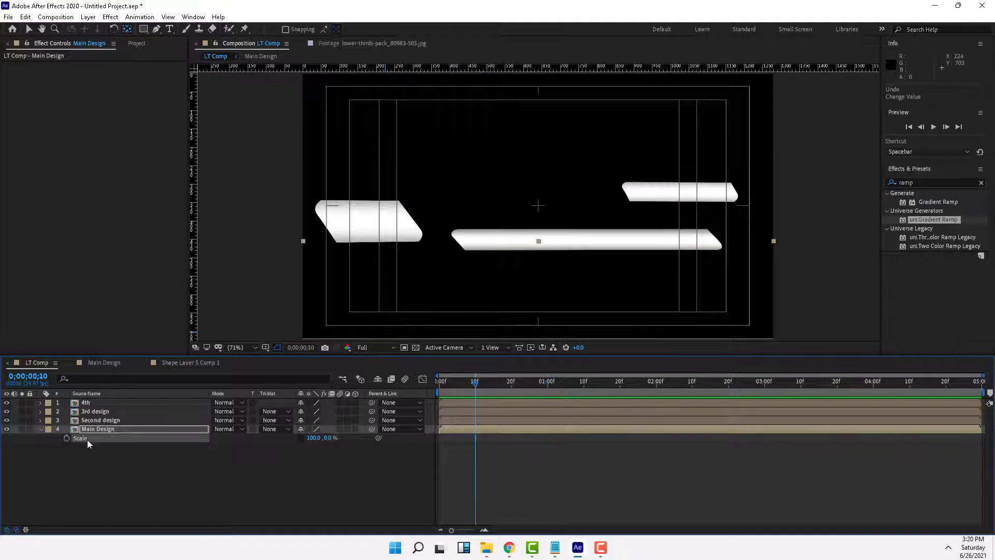
{"action": "left_click", "coordinate": [548, 384]}
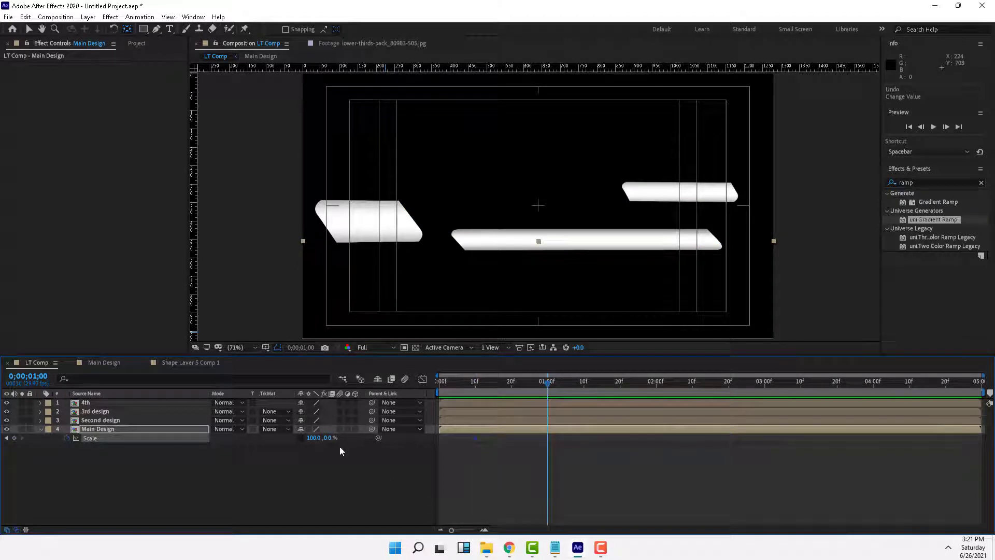
{"action": "type", "text": "100"}
{"action": "key", "text": "Return"}
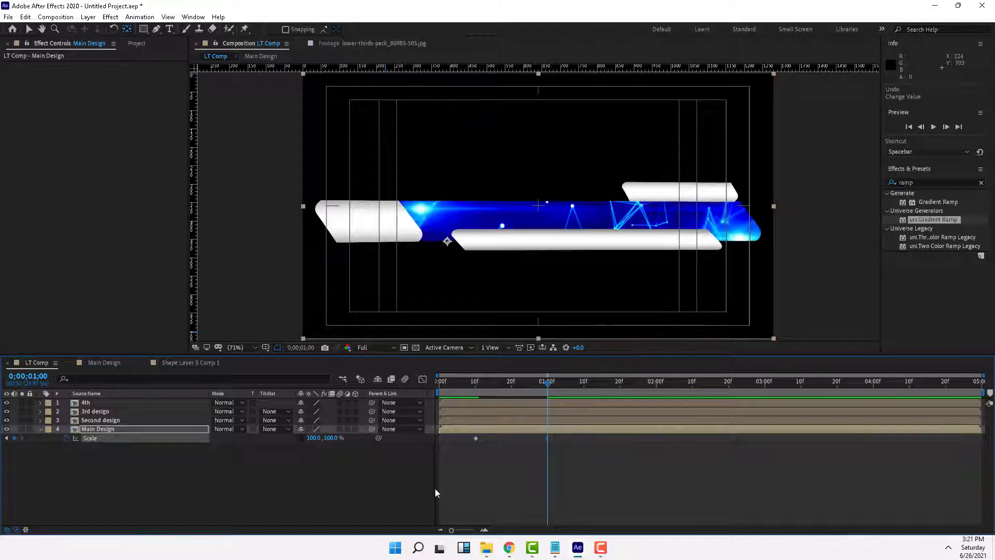
Apply Easy Ease to Main Design's Scale keyframe at 0;00;01;00 and scrub through the vertical reveal
{"action": "right_click", "coordinate": [546, 437]}
{"action": "mouse_move", "coordinate": [575, 432]}
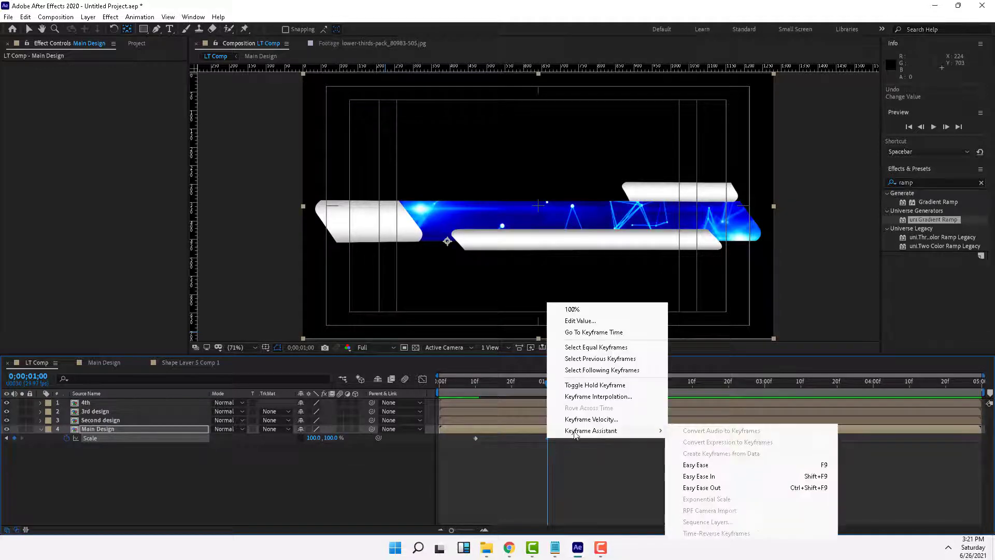
{"action": "left_click", "coordinate": [695, 462]}
{"action": "left_click_drag", "start_coordinate": [464, 381], "coordinate": [560, 443]}
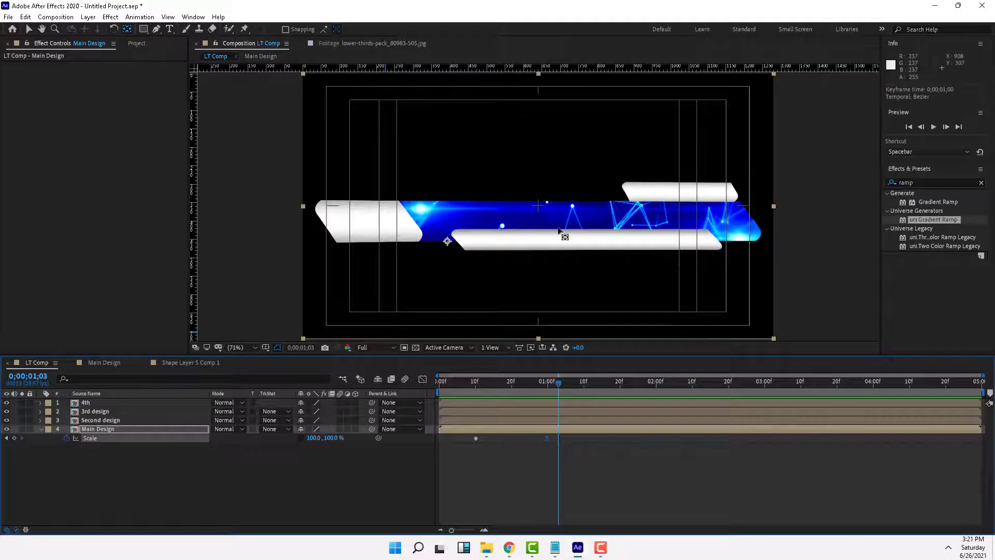
Check which white shape the Second design and 3rd design layers hold by toggling their visibility
{"action": "left_click", "coordinate": [101, 402]}
{"action": "left_click", "coordinate": [104, 411]}
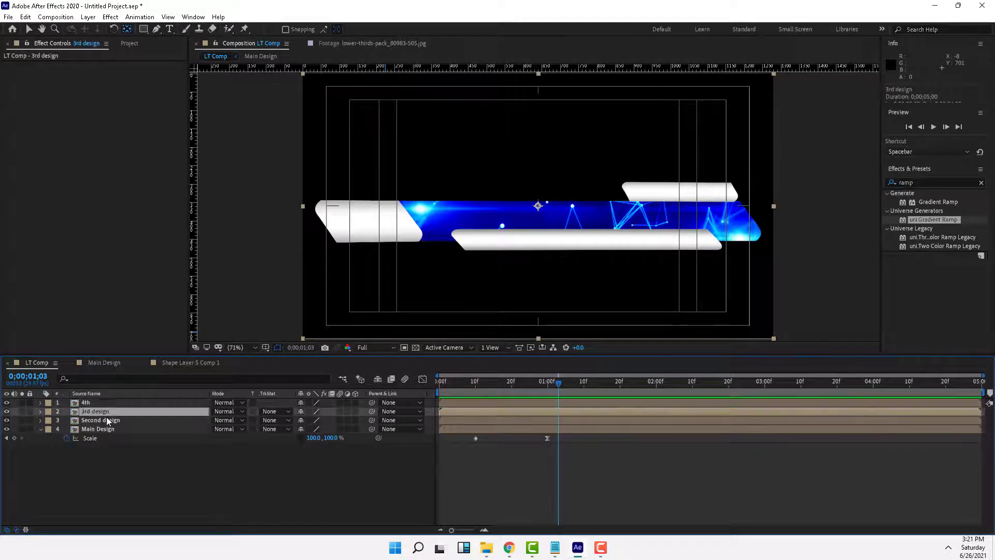
{"action": "left_click", "coordinate": [106, 420]}
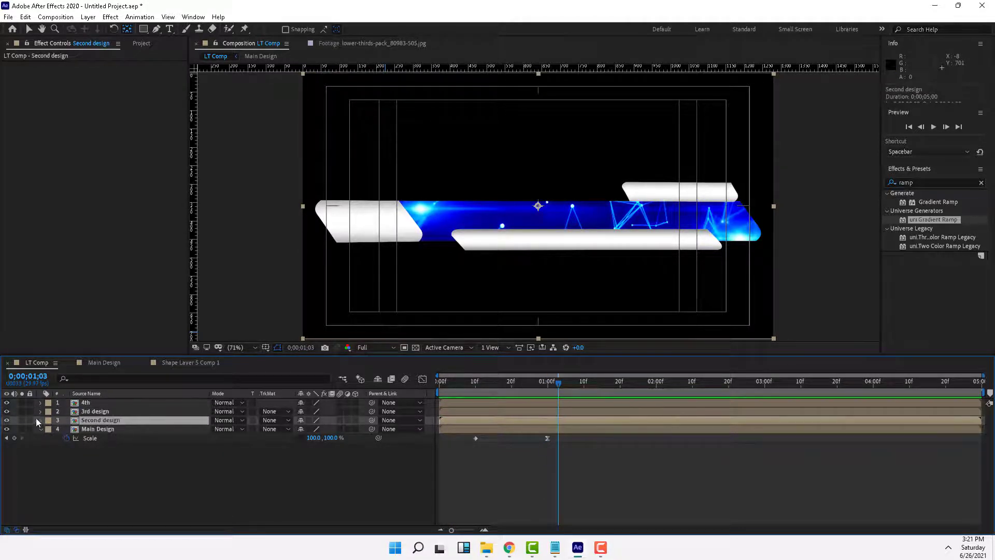
{"action": "left_click", "coordinate": [6, 420]}
{"action": "left_click", "coordinate": [7, 420]}
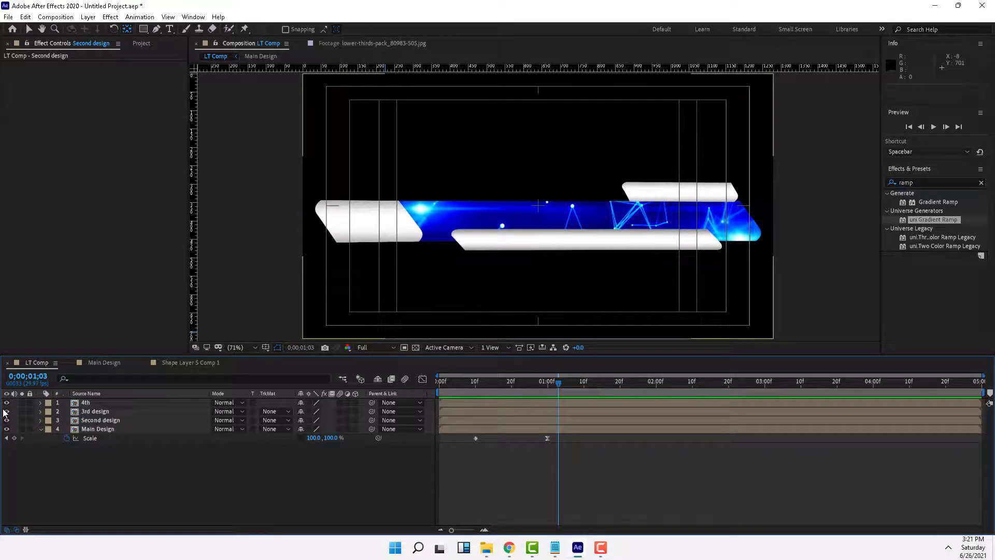
{"action": "left_click", "coordinate": [7, 411]}
{"action": "left_click", "coordinate": [7, 411]}
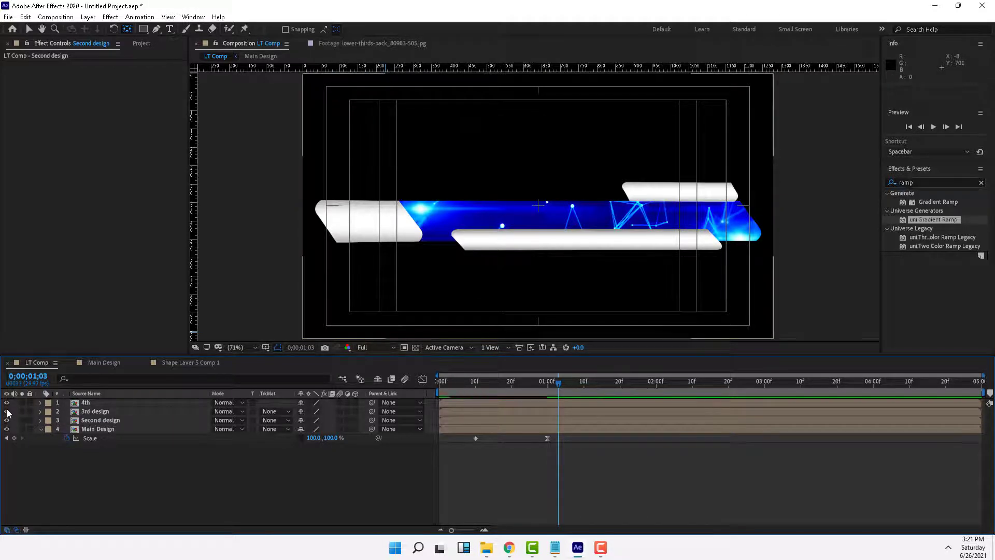
Place the 3rd design layer below Main Design and move its anchor point to the upper white strip's lower edge
{"action": "left_click", "coordinate": [96, 410]}
{"action": "left_click_drag", "start_coordinate": [96, 413], "coordinate": [98, 466]}
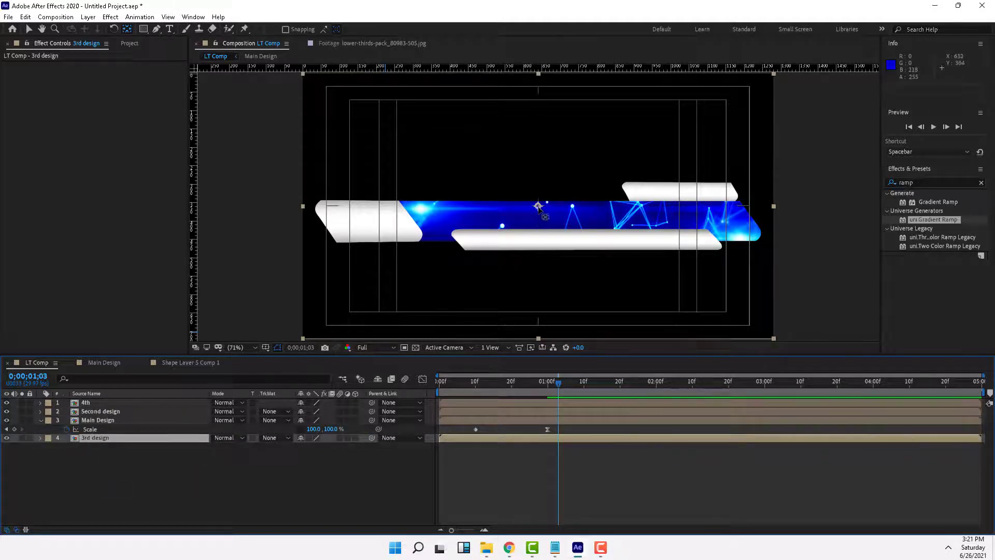
{"action": "left_click_drag", "start_coordinate": [539, 209], "coordinate": [602, 211]}
{"action": "left_click_drag", "start_coordinate": [680, 202], "coordinate": [679, 201]}
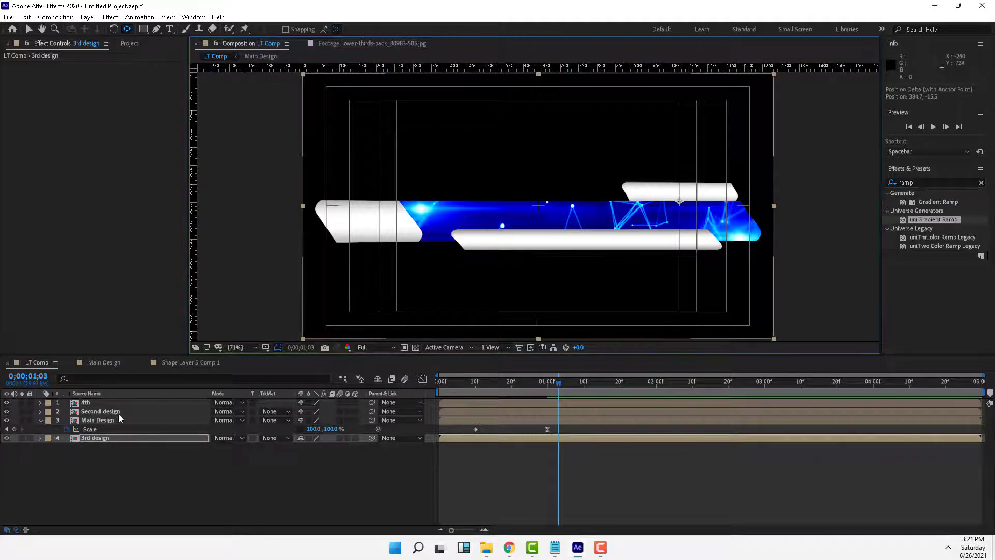
Set a Scale keyframe for 3rd design at 0;00;01;00 with its proportions unlinked and vertical scale at 0%
{"action": "mouse_move", "coordinate": [557, 386]}
{"action": "left_mouse_down"}
{"action": "mouse_move", "coordinate": [512, 390]}
{"action": "mouse_move", "coordinate": [547, 393]}
{"action": "left_mouse_up"}
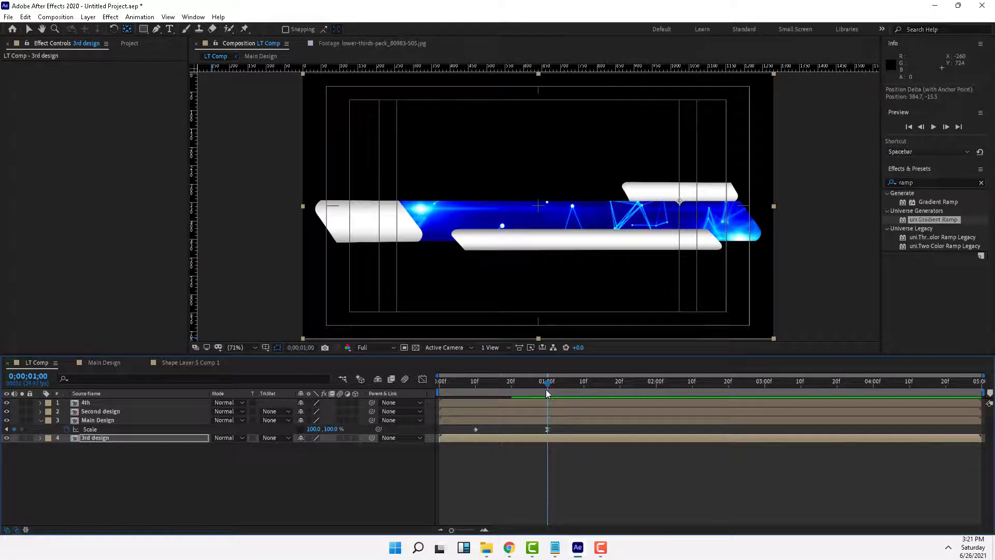
{"action": "key", "text": "s"}
{"action": "left_click_drag", "start_coordinate": [310, 448], "coordinate": [309, 458]}
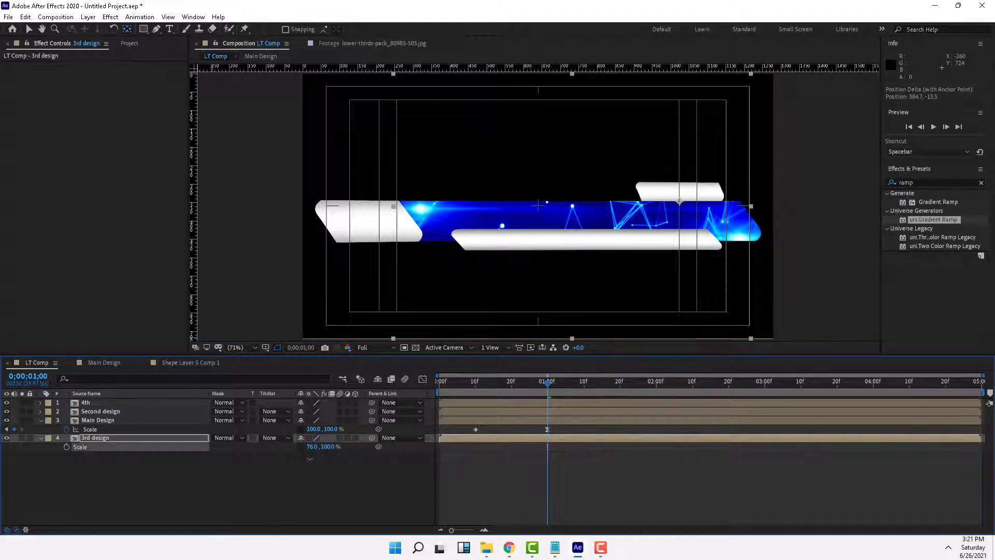
{"action": "key", "text": "ctrl+z"}
{"action": "left_click", "coordinate": [329, 446]}
{"action": "type", "text": "0"}
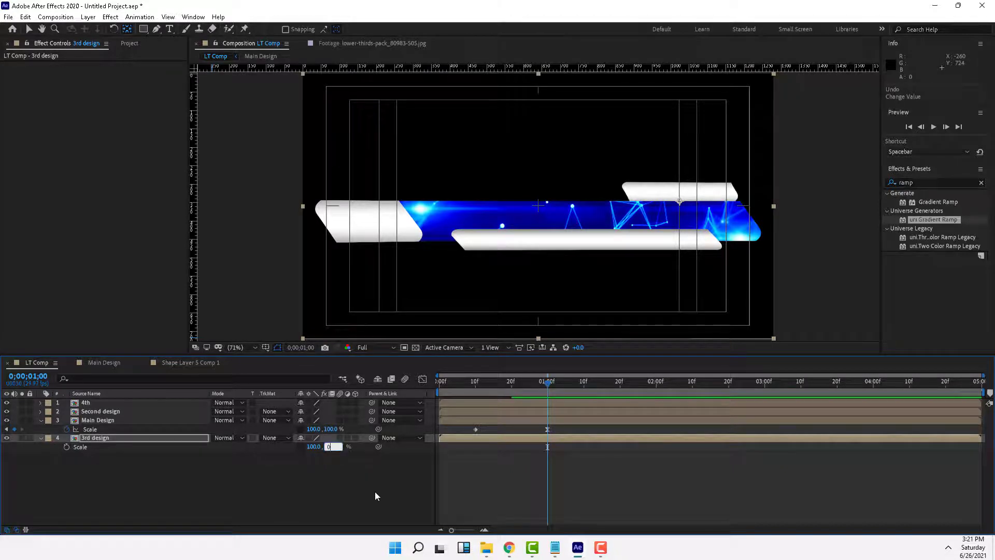
{"action": "key", "text": "Return"}
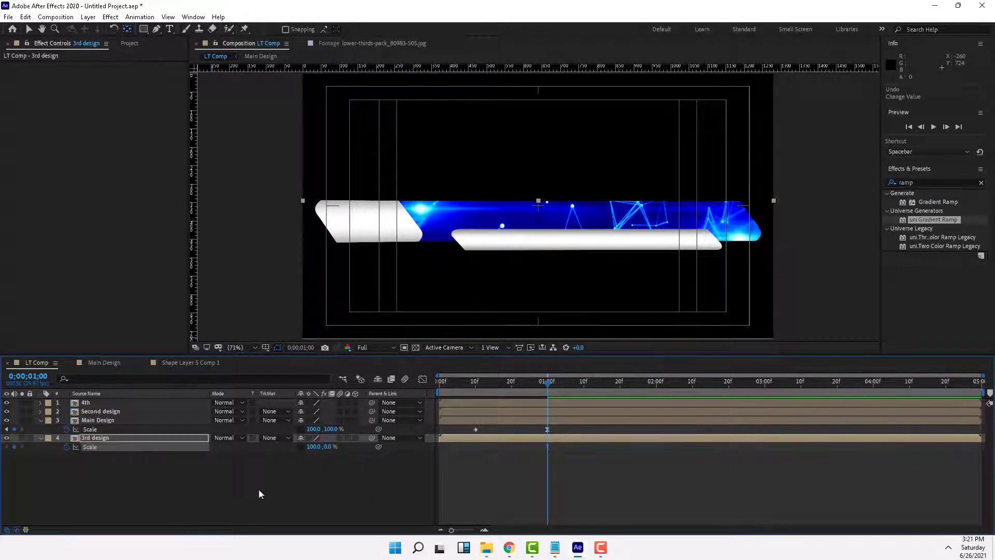
Add a Scale keyframe for 3rd design at 0;00;01;20 with vertical scale at 100%
{"action": "left_click", "coordinate": [619, 387]}
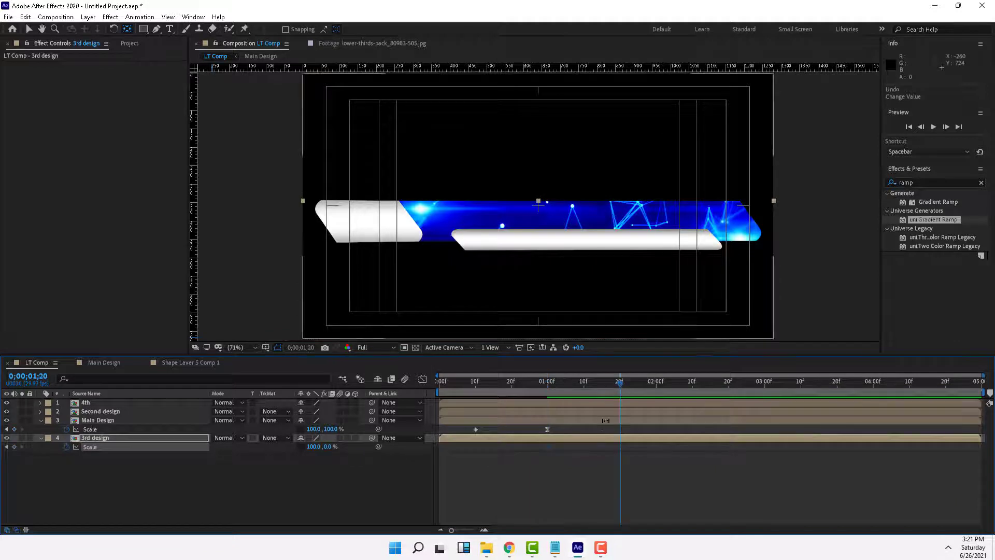
{"action": "left_click", "coordinate": [322, 448]}
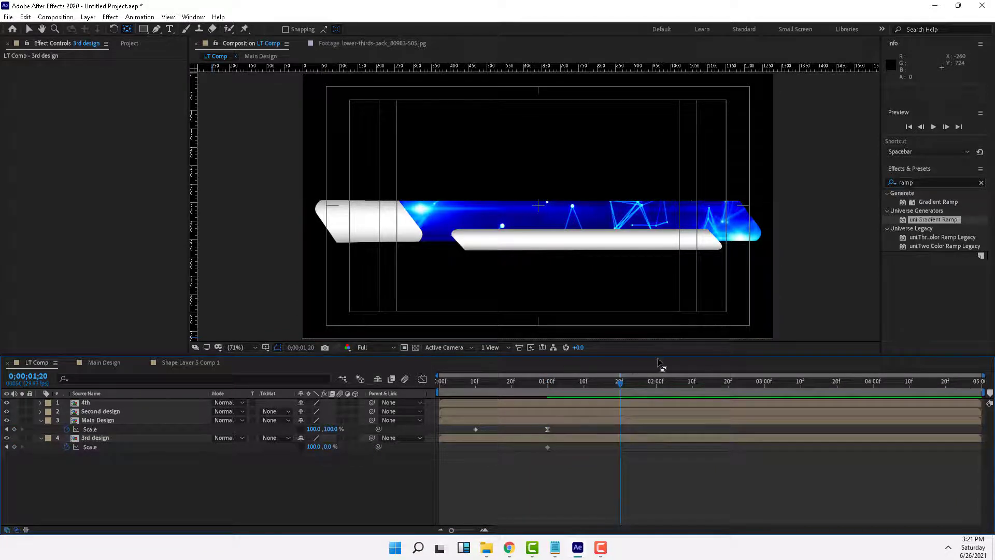
{"action": "left_click", "coordinate": [656, 389]}
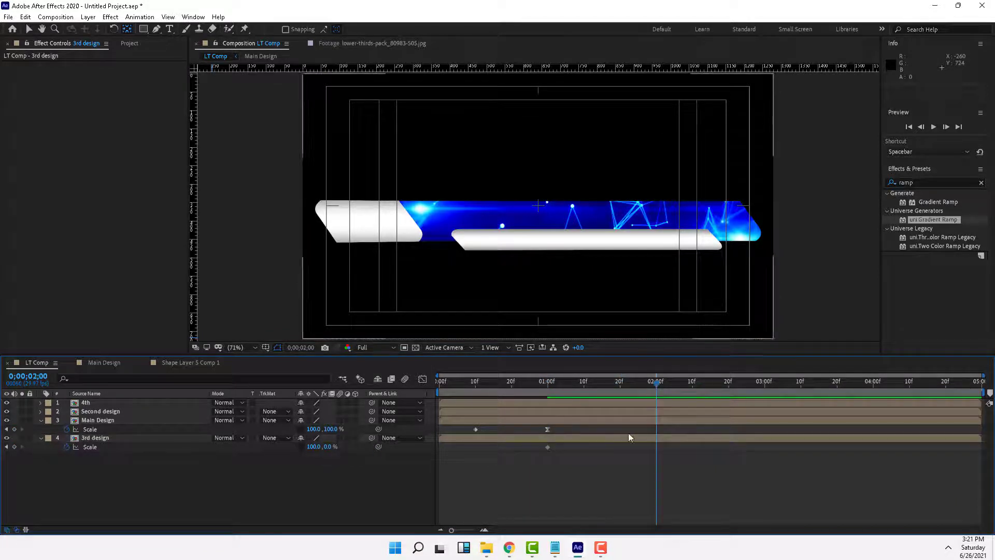
{"action": "left_click", "coordinate": [330, 446]}
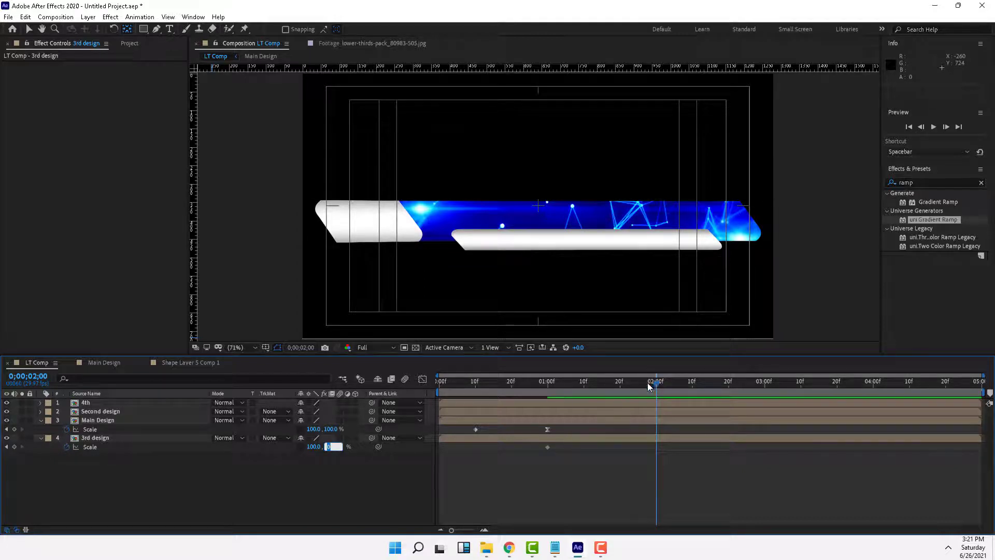
{"action": "left_click", "coordinate": [621, 385]}
{"action": "left_click", "coordinate": [329, 447]}
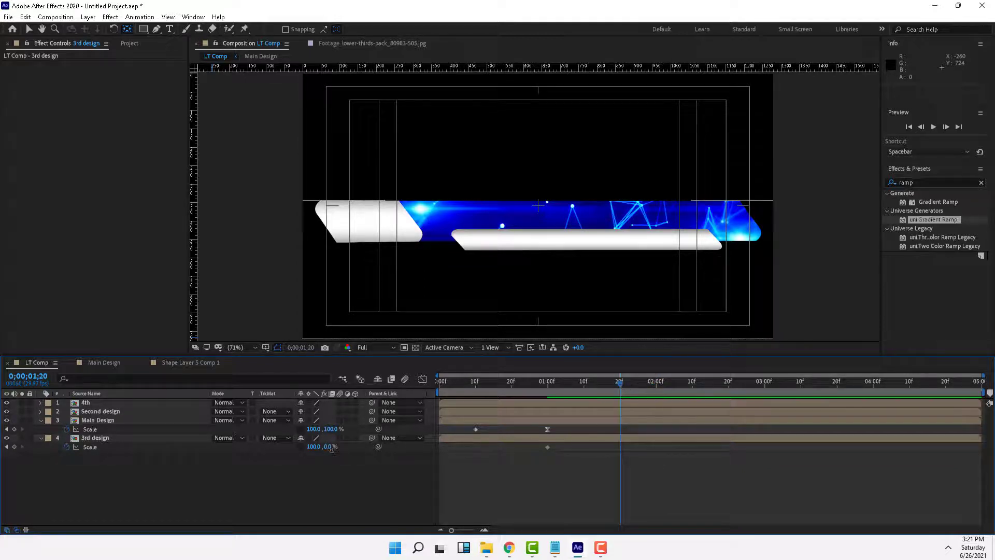
{"action": "type", "text": "10"}
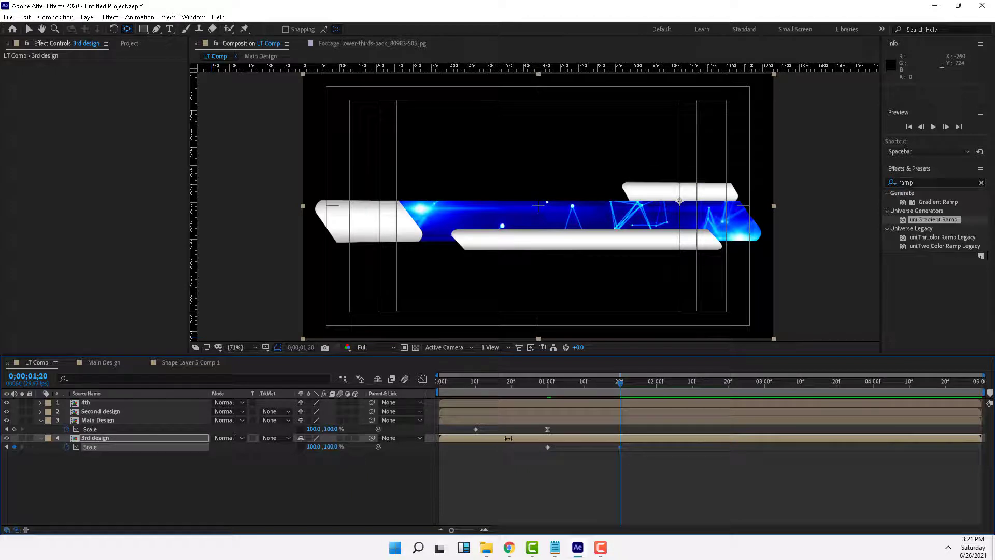
Apply Easy Ease to 3rd design's Scale keyframe at 0;00;01;20 and scrub through the upper strip's reveal
{"action": "right_click", "coordinate": [620, 448]}
{"action": "mouse_move", "coordinate": [649, 445]}
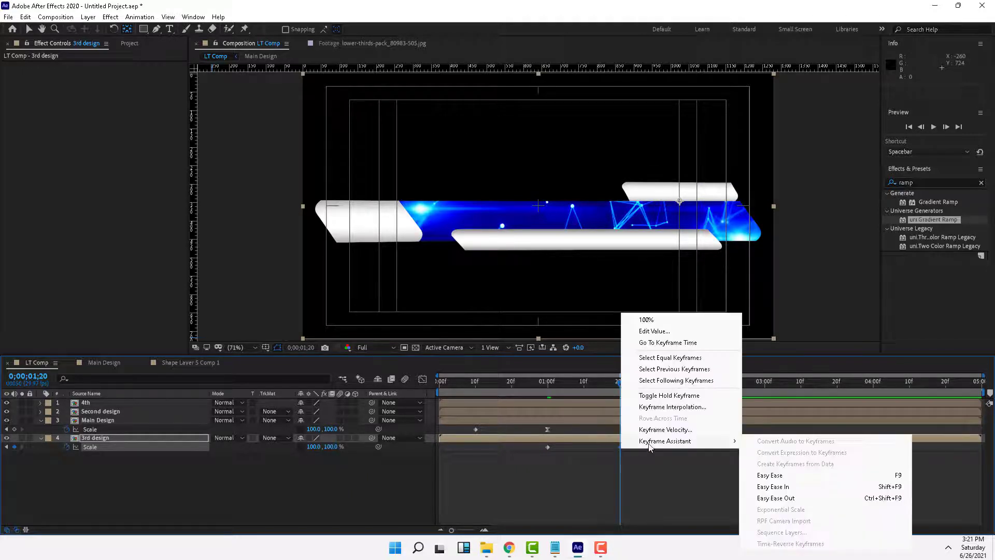
{"action": "left_click", "coordinate": [793, 475]}
{"action": "left_click_drag", "start_coordinate": [485, 390], "coordinate": [579, 439]}
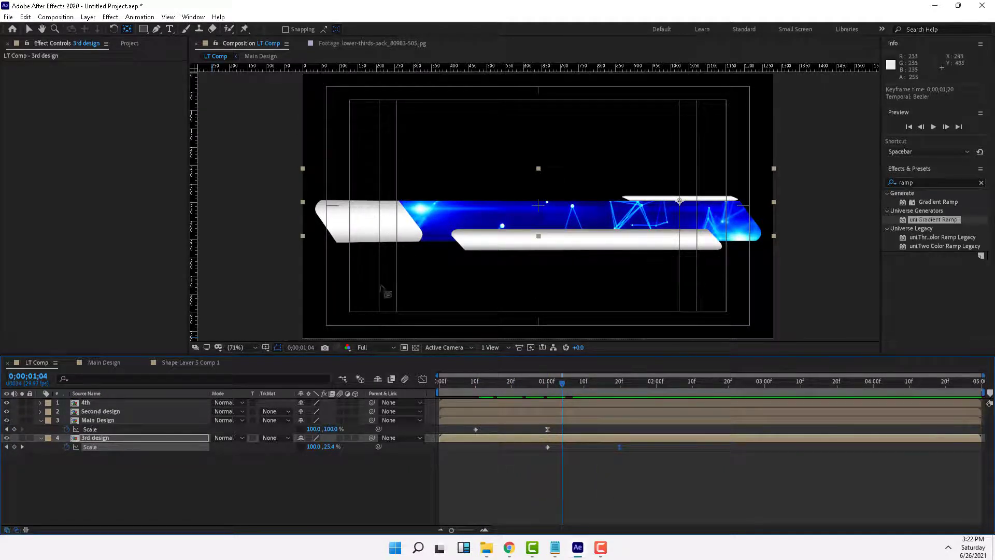
Identify the Second design layer's shape by toggling its visibility and move its anchor point to the white end block's inner edge
{"action": "left_click", "coordinate": [101, 413]}
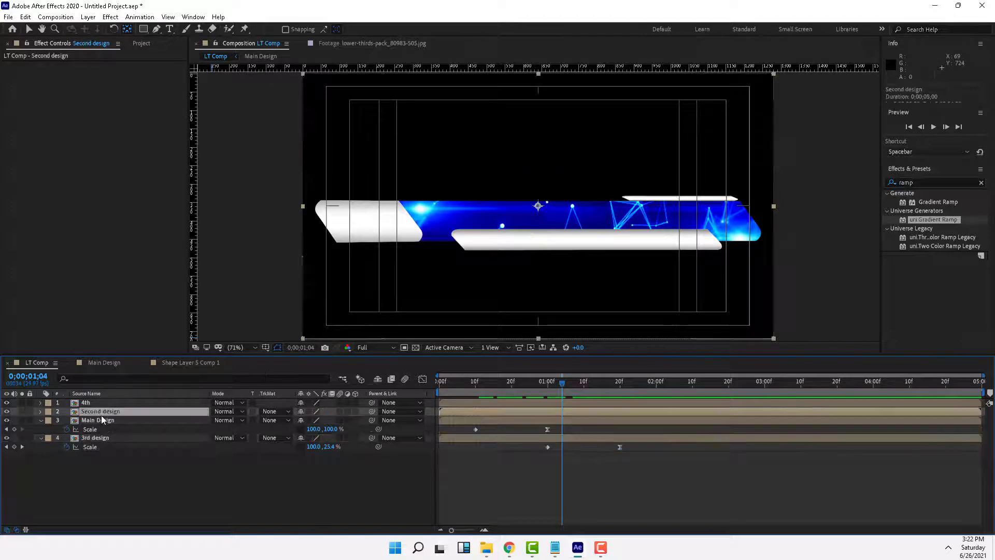
{"action": "left_click", "coordinate": [6, 412]}
{"action": "left_click", "coordinate": [6, 411]}
{"action": "left_click_drag", "start_coordinate": [538, 206], "coordinate": [422, 232]}
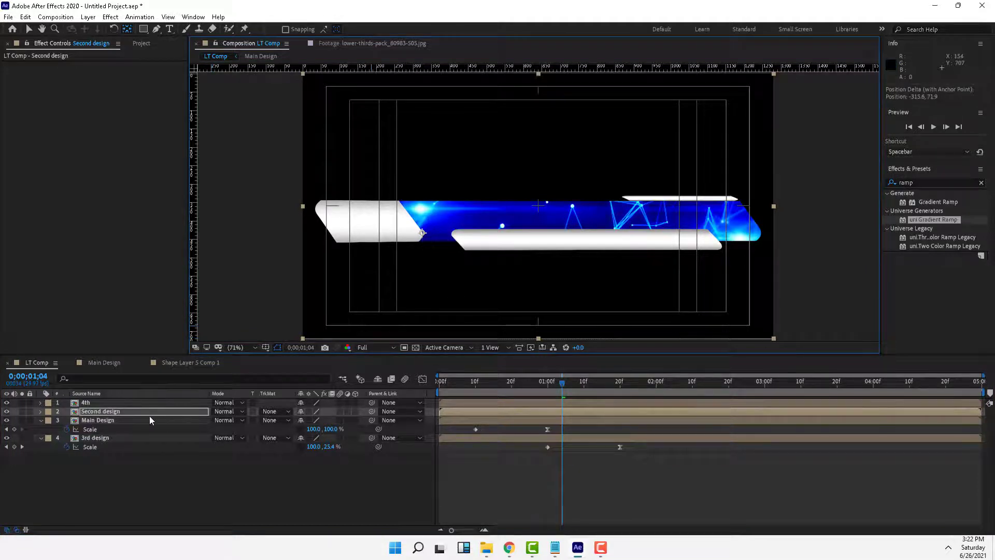
Set a Scale keyframe for Second design at 0;00;01;20 with its proportions unlinked and horizontal scale at 0%
{"action": "key", "text": "s"}
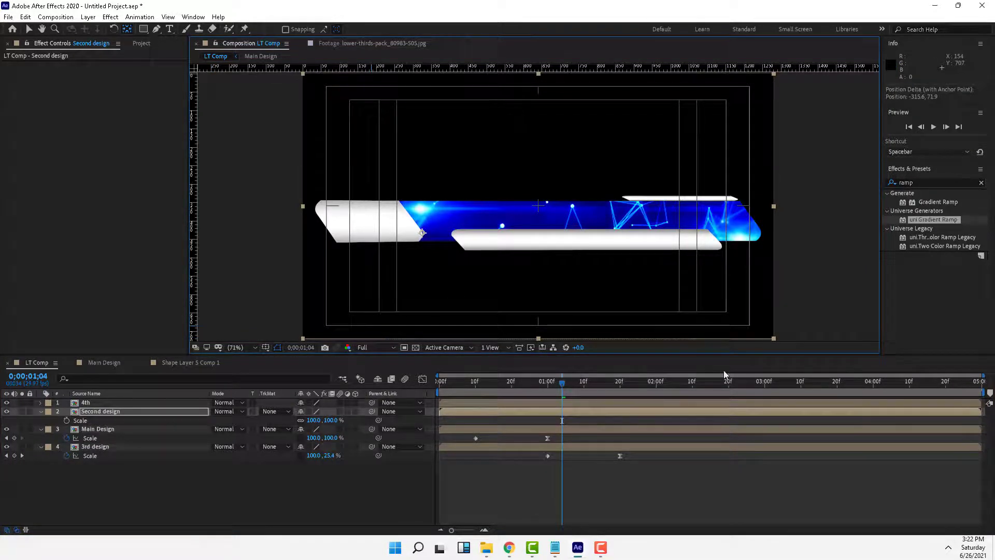
{"action": "left_click", "coordinate": [621, 384]}
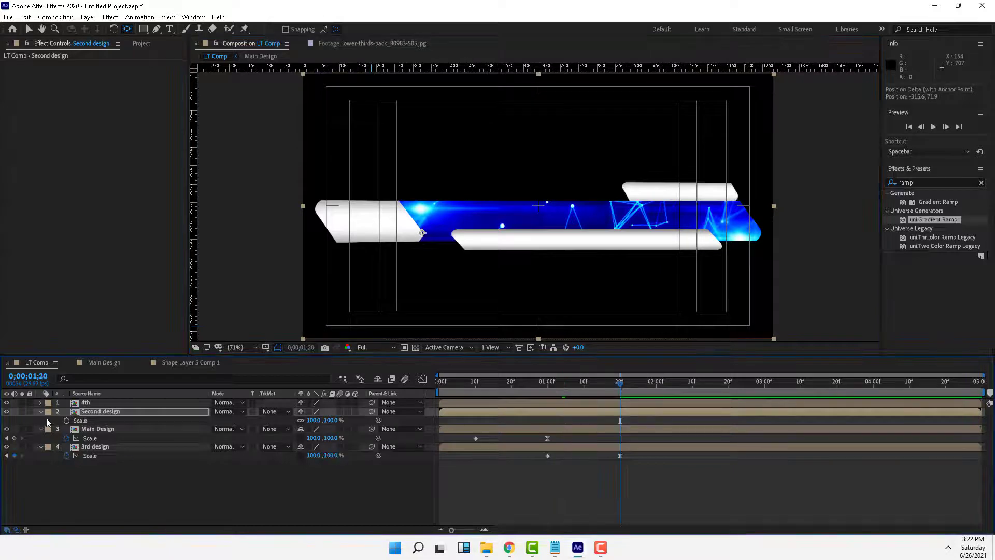
{"action": "left_click", "coordinate": [66, 420]}
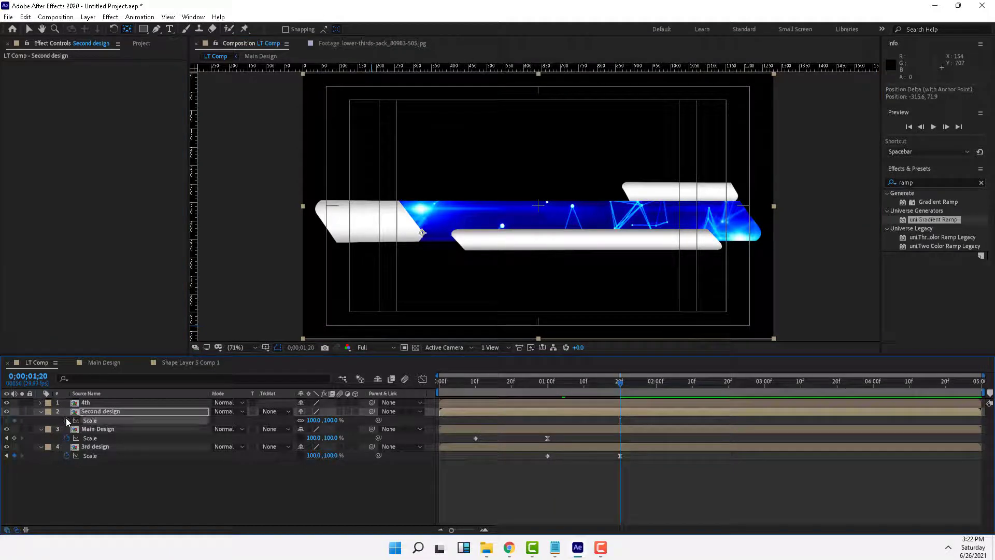
{"action": "left_click_drag", "start_coordinate": [313, 419], "coordinate": [305, 420]}
{"action": "left_click", "coordinate": [310, 419]}
{"action": "type", "text": "0"}
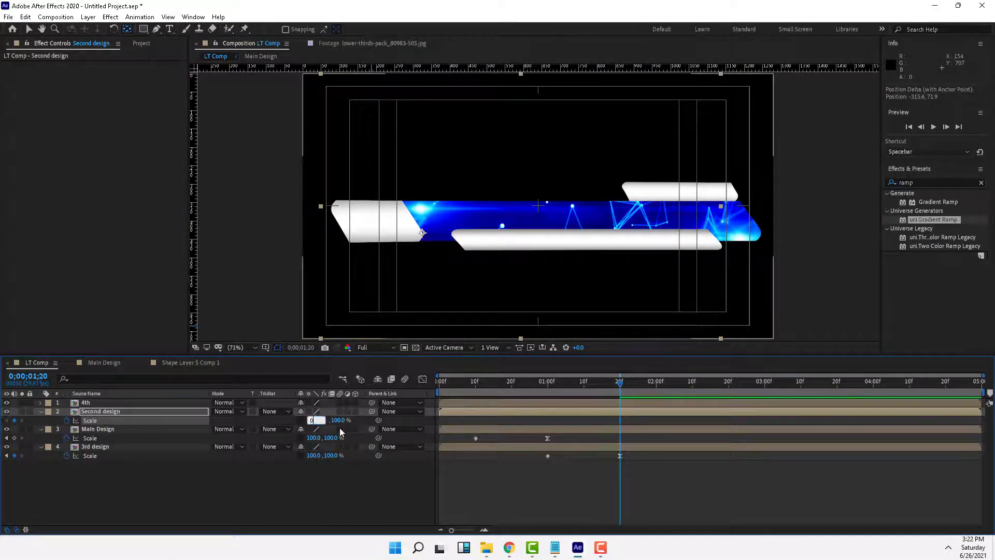
{"action": "key", "text": "Return"}
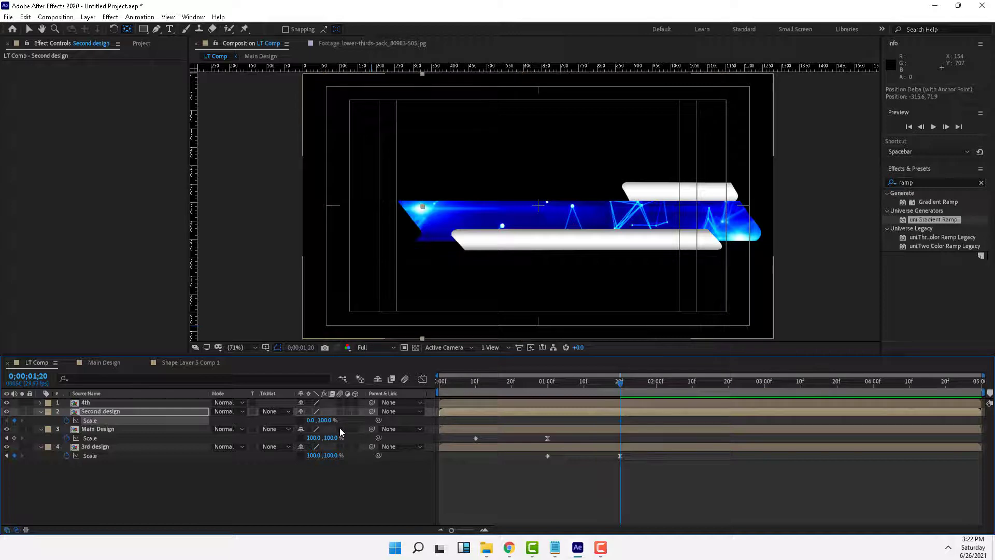
Add a Scale keyframe for Second design at 0;00;02;20 with horizontal scale at 100%
{"action": "left_click", "coordinate": [729, 386]}
{"action": "left_click", "coordinate": [310, 420]}
{"action": "type", "text": "100"}
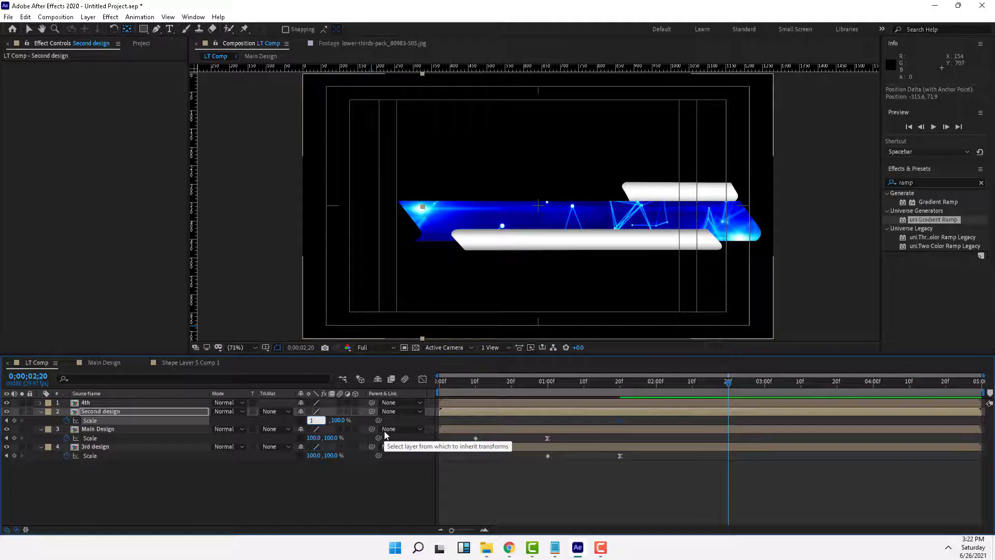
{"action": "key", "text": "Return"}
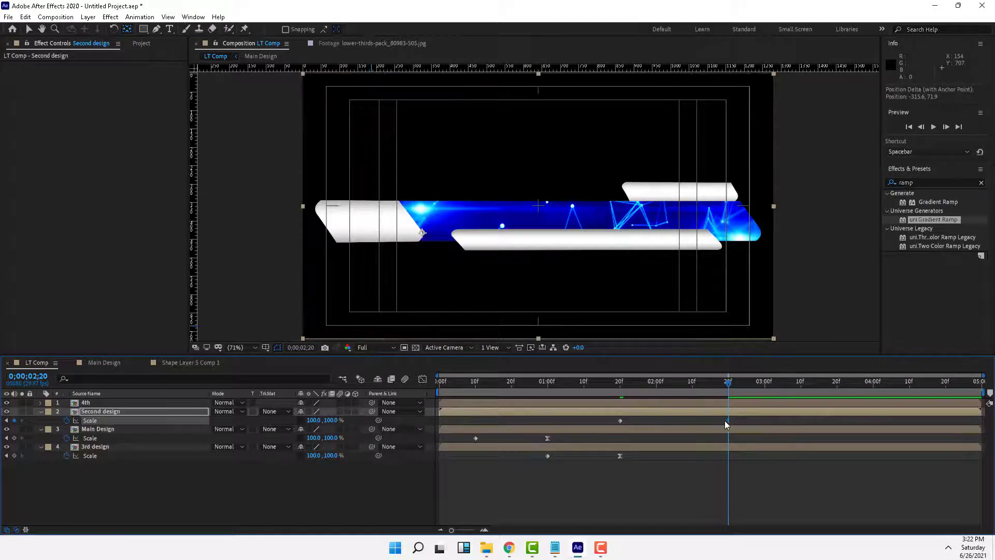
Apply Easy Ease to Second design's Scale keyframe at 0;00;02;20 and scrub through the animation
{"action": "right_click", "coordinate": [729, 421]}
{"action": "mouse_move", "coordinate": [744, 415]}
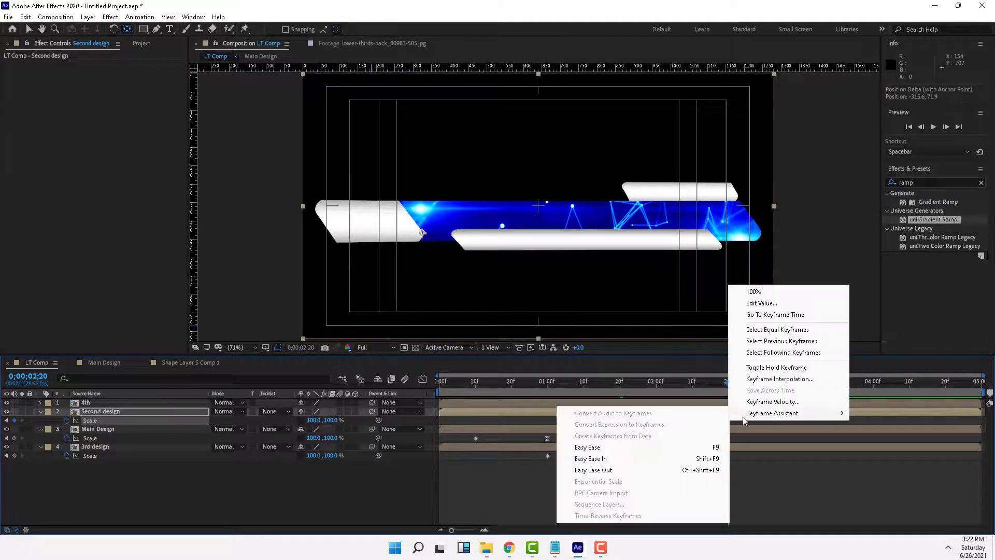
{"action": "left_click", "coordinate": [590, 449]}
{"action": "left_click_drag", "start_coordinate": [442, 388], "coordinate": [729, 386]}
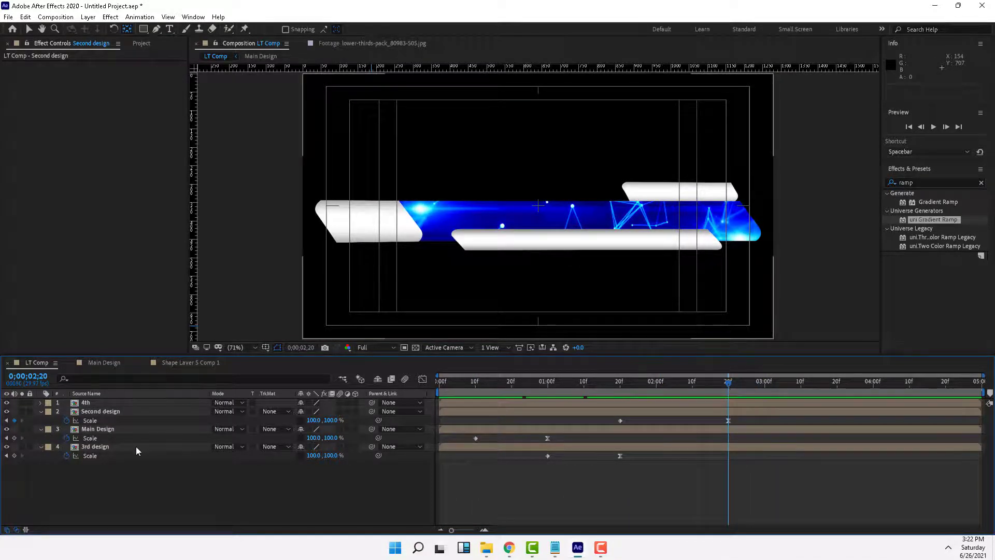
Reveal the 4th layer's Scale property and move its anchor point to the lower white strip's upper edge
{"action": "left_click", "coordinate": [93, 402]}
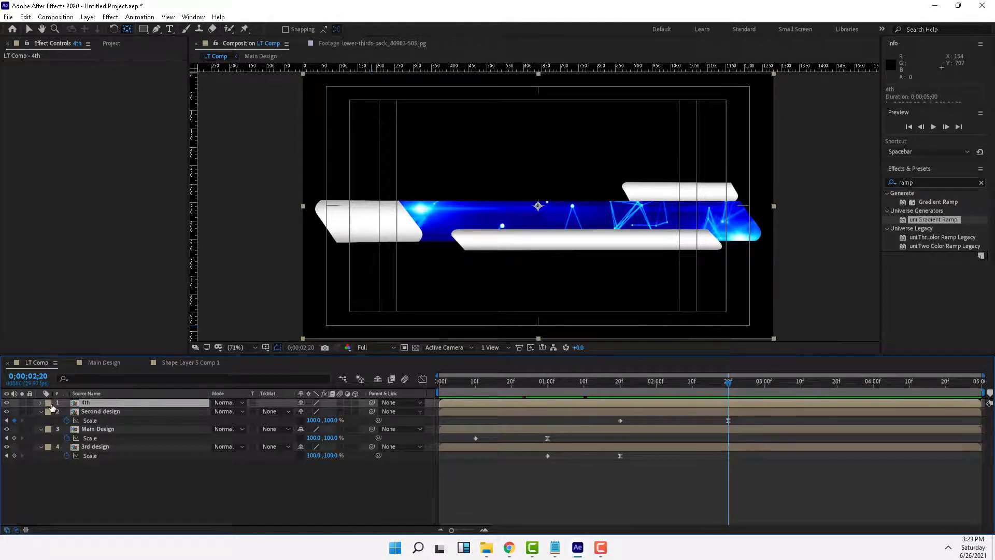
{"action": "key", "text": "s"}
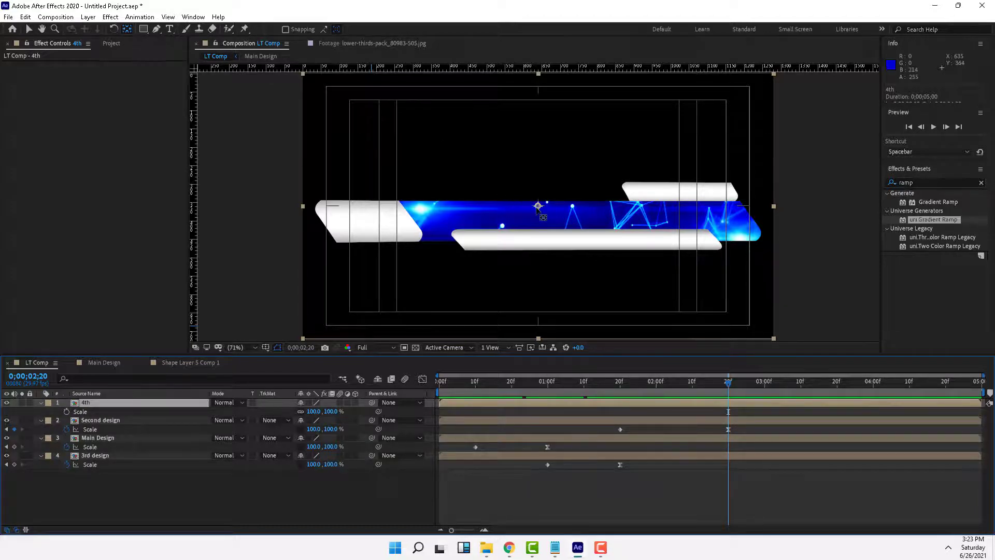
{"action": "left_click_drag", "start_coordinate": [539, 207], "coordinate": [632, 233]}
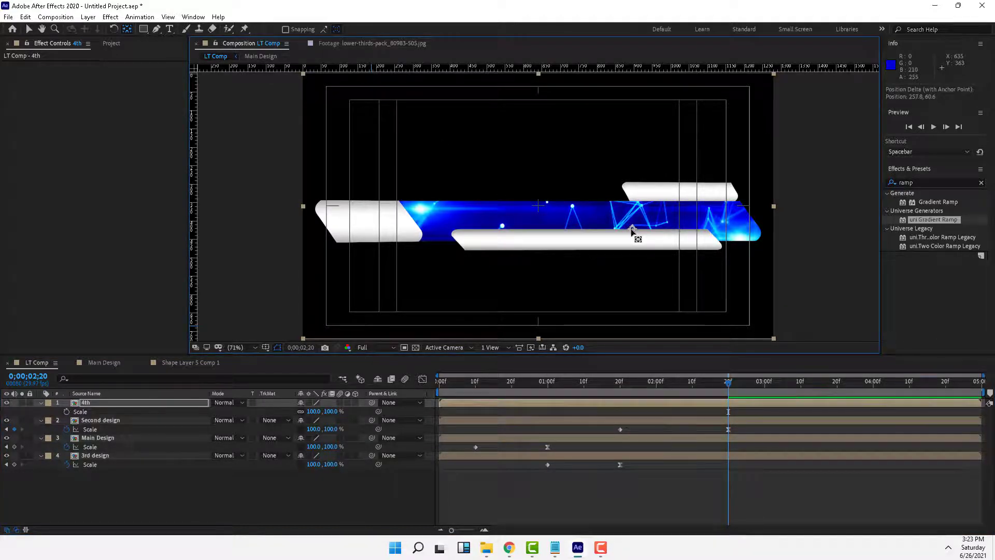
Set a Scale keyframe for the 4th layer at 0;00;02;20 with its proportions unlinked and horizontal scale at 0%
{"action": "left_click", "coordinate": [71, 412]}
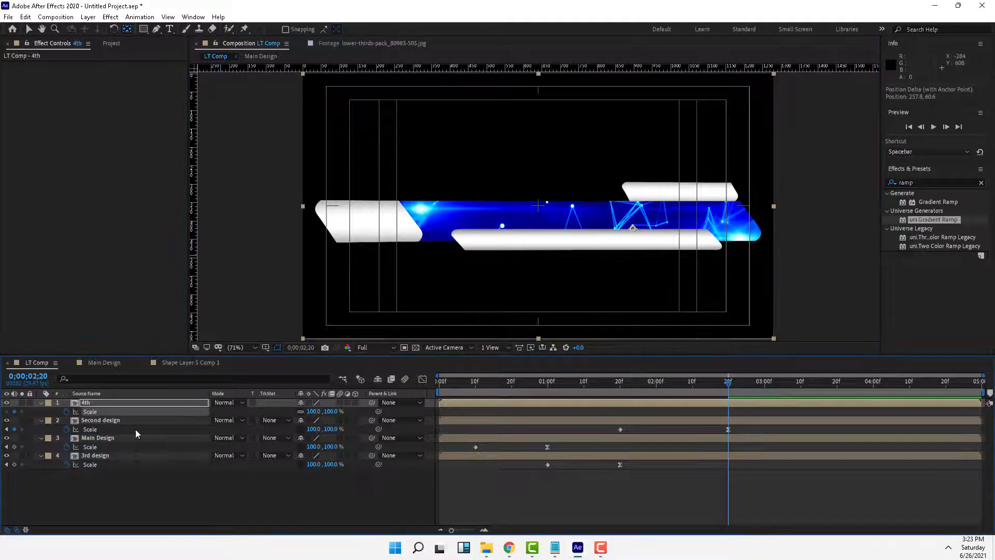
{"action": "left_click", "coordinate": [302, 413]}
{"action": "left_click_drag", "start_coordinate": [314, 413], "coordinate": [308, 413]}
{"action": "key", "text": "ctrl+z"}
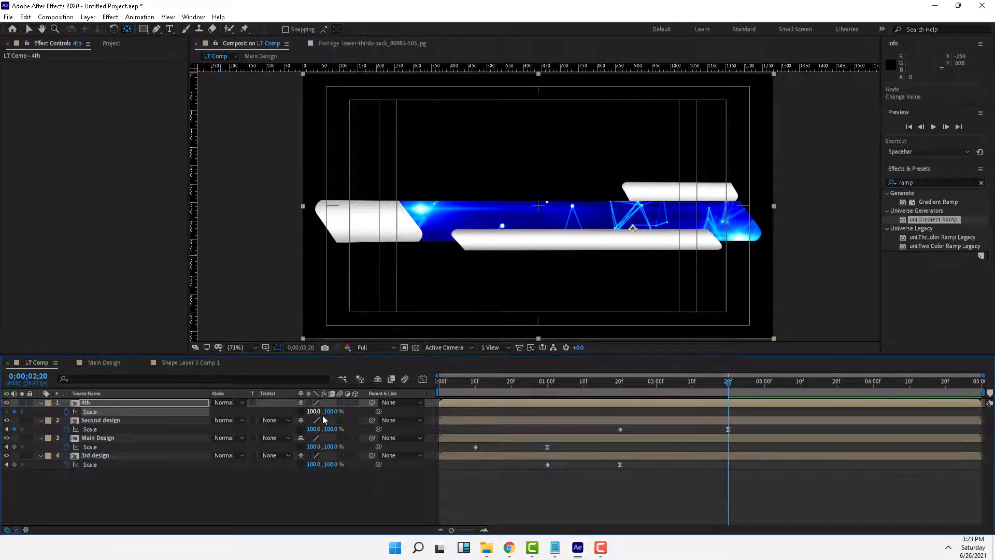
{"action": "left_click", "coordinate": [316, 412]}
{"action": "type", "text": "0"}
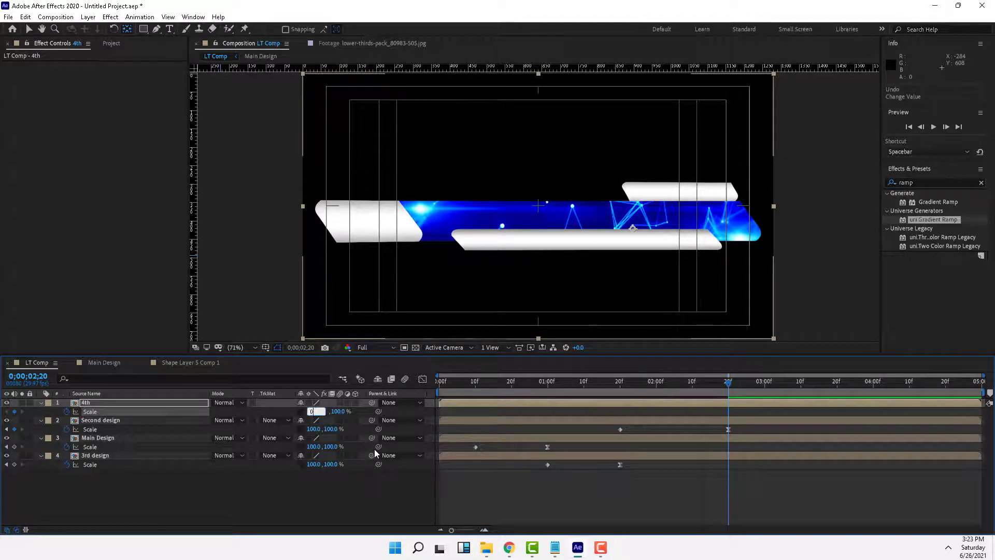
{"action": "key", "text": "Return"}
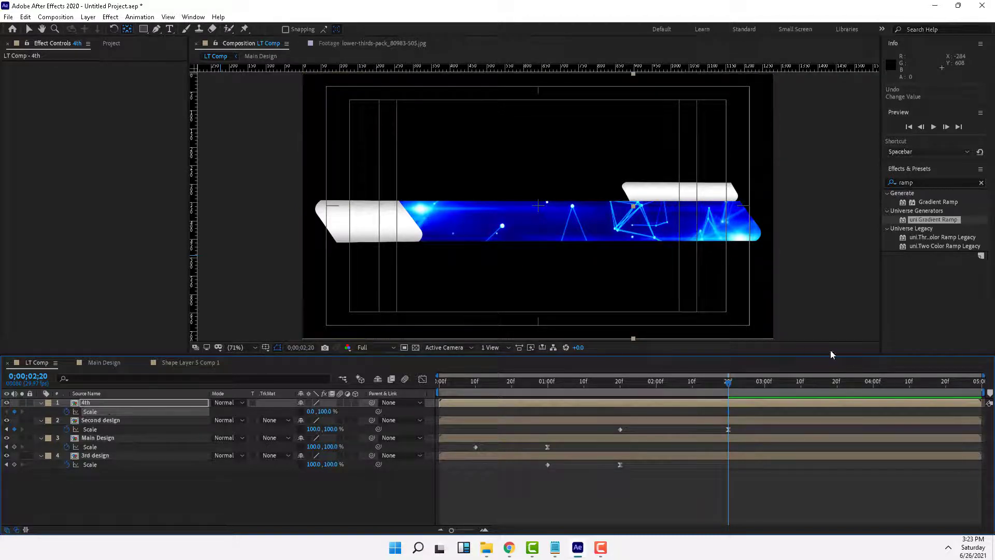
Add a Scale keyframe for the 4th layer at 0;00;03;20 with horizontal scale at 100% and apply Easy Ease to it
{"action": "left_click", "coordinate": [837, 384]}
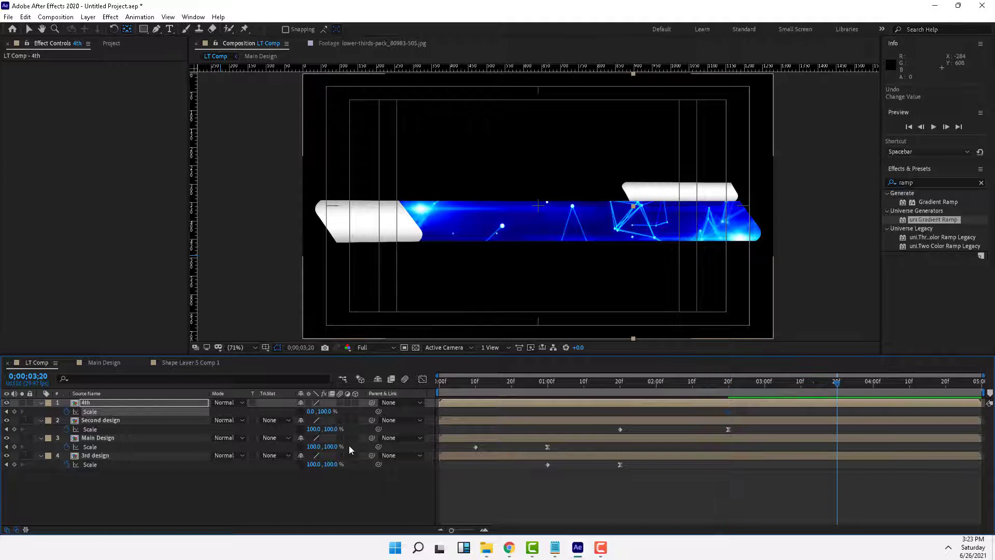
{"action": "left_click", "coordinate": [311, 412]}
{"action": "type", "text": "100"}
{"action": "key", "text": "Return"}
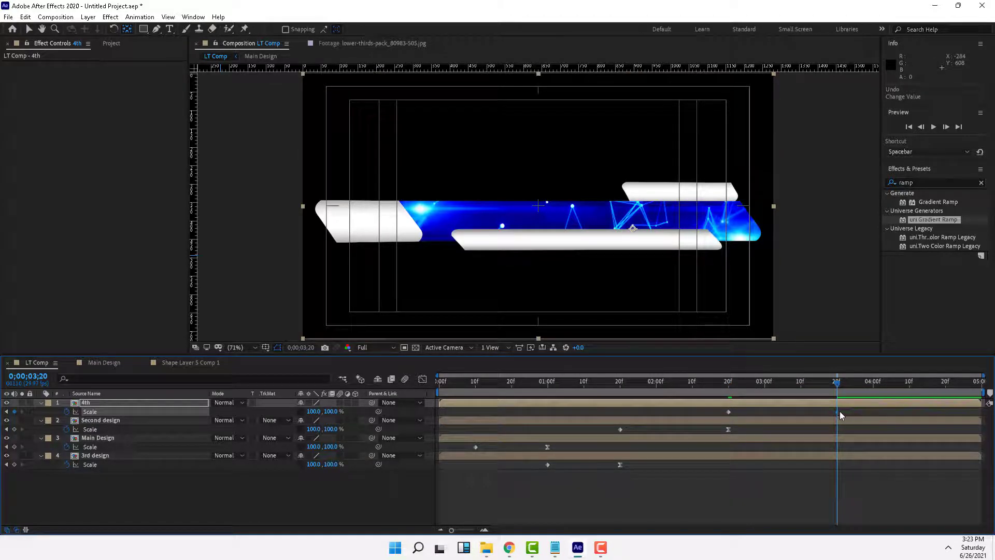
{"action": "right_click", "coordinate": [838, 412]}
{"action": "mouse_move", "coordinate": [842, 406]}
{"action": "left_click", "coordinate": [717, 436]}
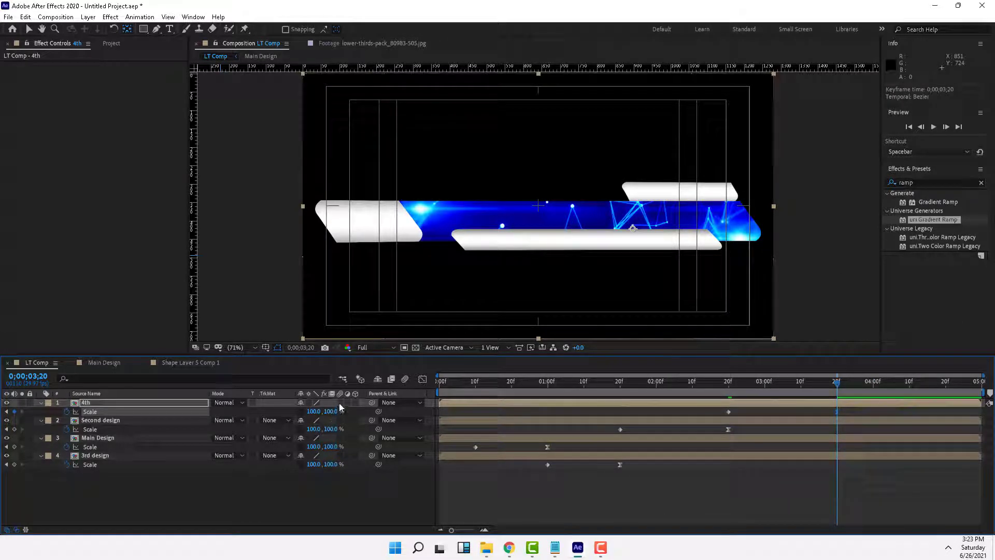
Enable motion blur for all four layers and preview the LT Comp animation from the start
{"action": "left_click_drag", "start_coordinate": [338, 403], "coordinate": [331, 466]}
{"action": "left_click", "coordinate": [436, 392]}
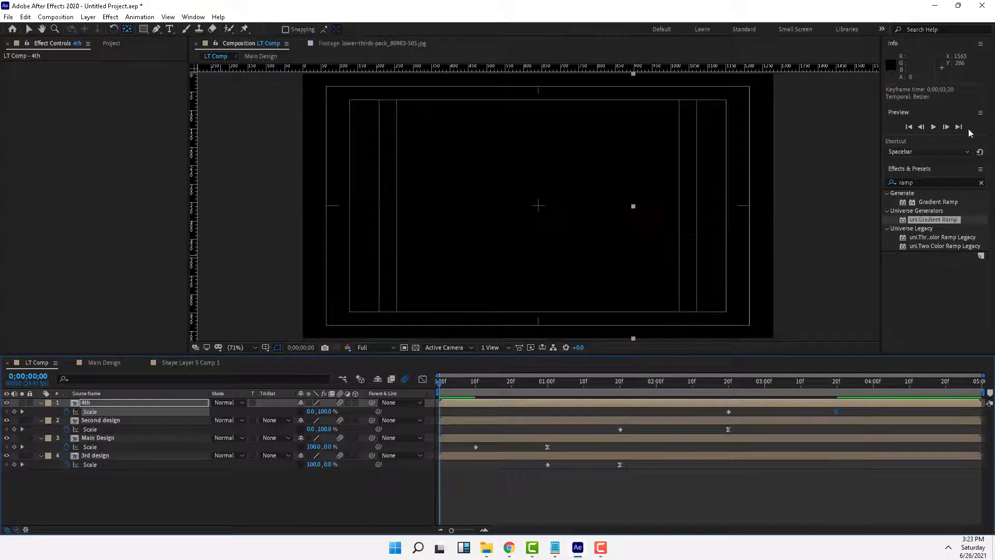
{"action": "key", "text": "space"}
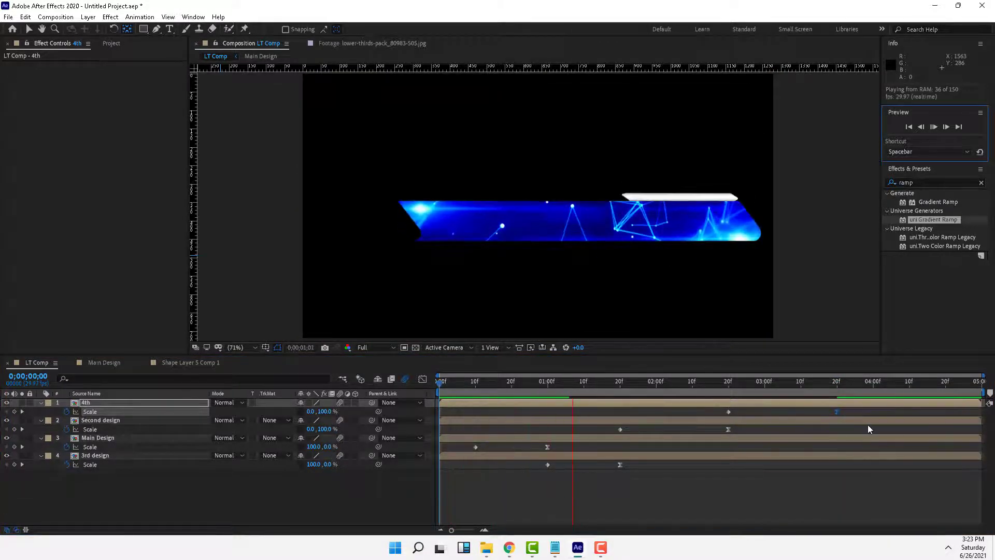
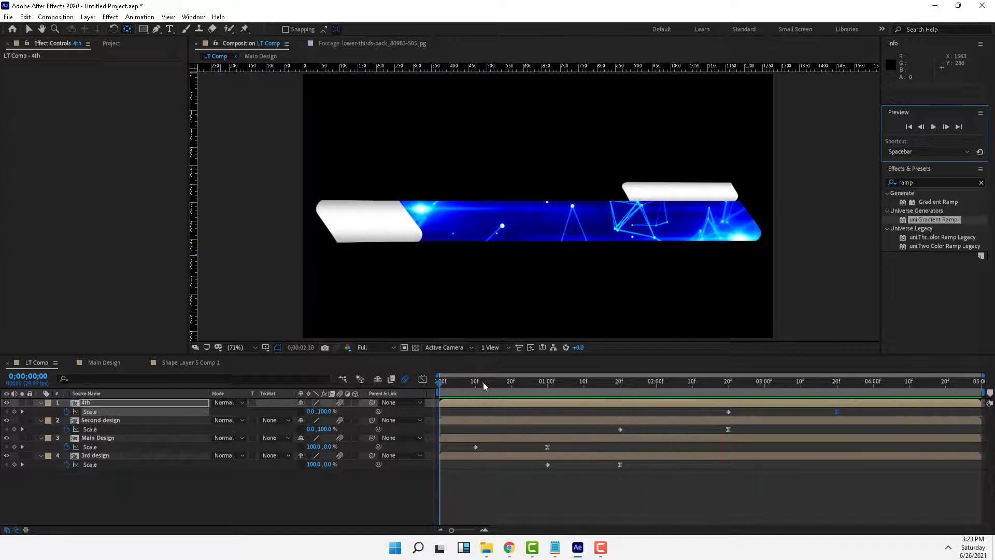
Move Main Design's ending Scale keyframe and 3rd design's starting Scale keyframe together to 0;00;00;20
{"action": "left_click_drag", "start_coordinate": [483, 381], "coordinate": [477, 410]}
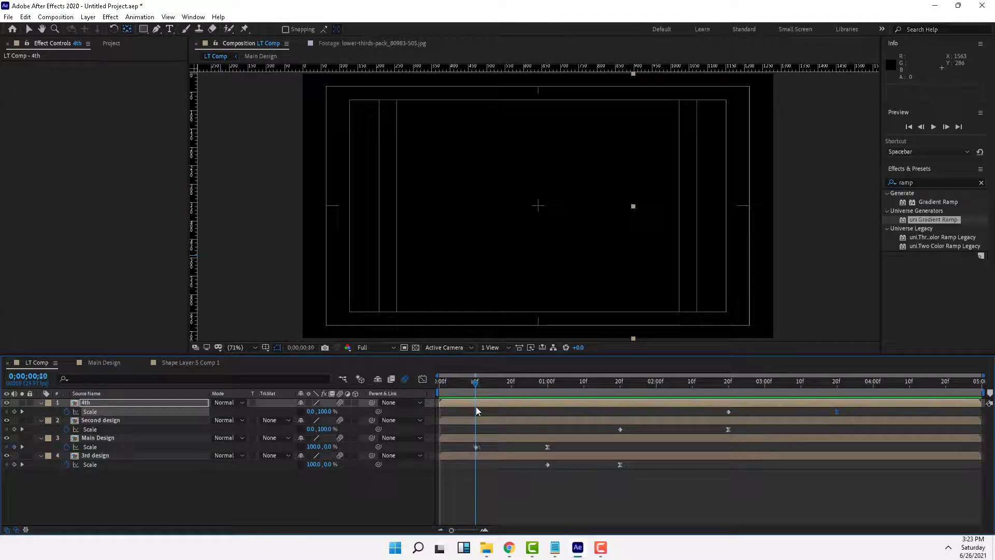
{"action": "left_click", "coordinate": [547, 447]}
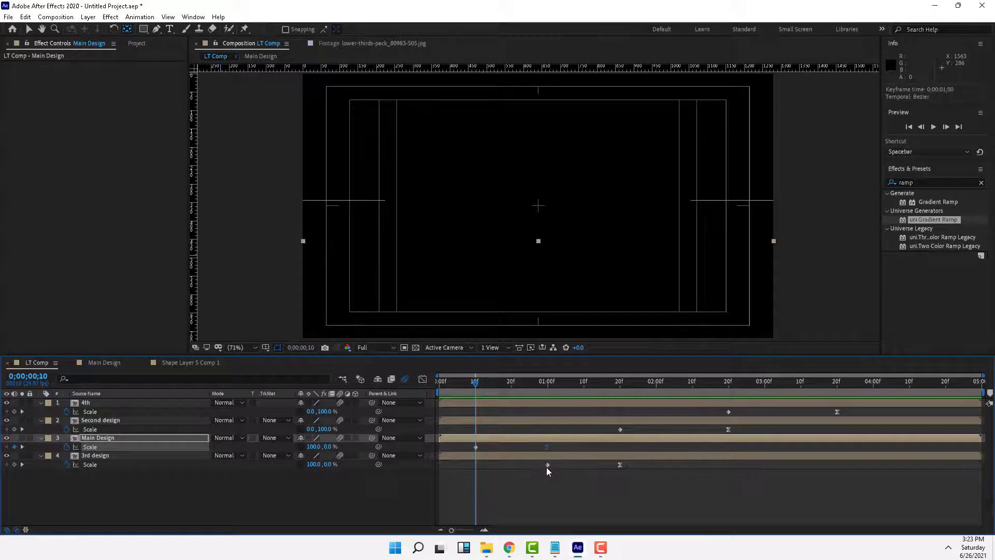
{"action": "left_click", "coordinate": [547, 465], "text": "shift"}
{"action": "left_click_drag", "start_coordinate": [548, 466], "coordinate": [512, 464]}
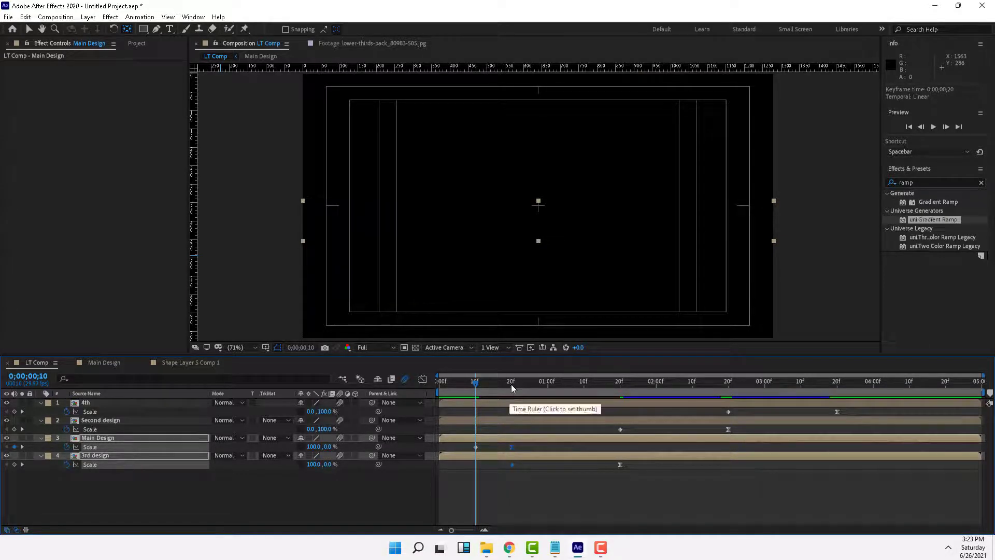
Move 3rd design's ending Scale keyframe and Second design's starting Scale keyframe together to 0;00;01;00
{"action": "left_click", "coordinate": [511, 384]}
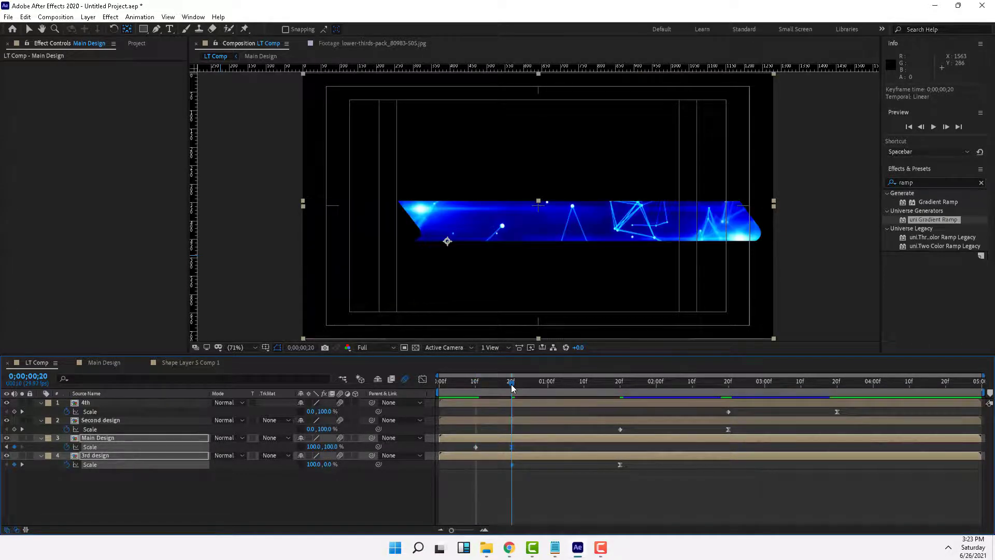
{"action": "left_click", "coordinate": [620, 429]}
{"action": "left_click", "coordinate": [619, 464], "text": "shift"}
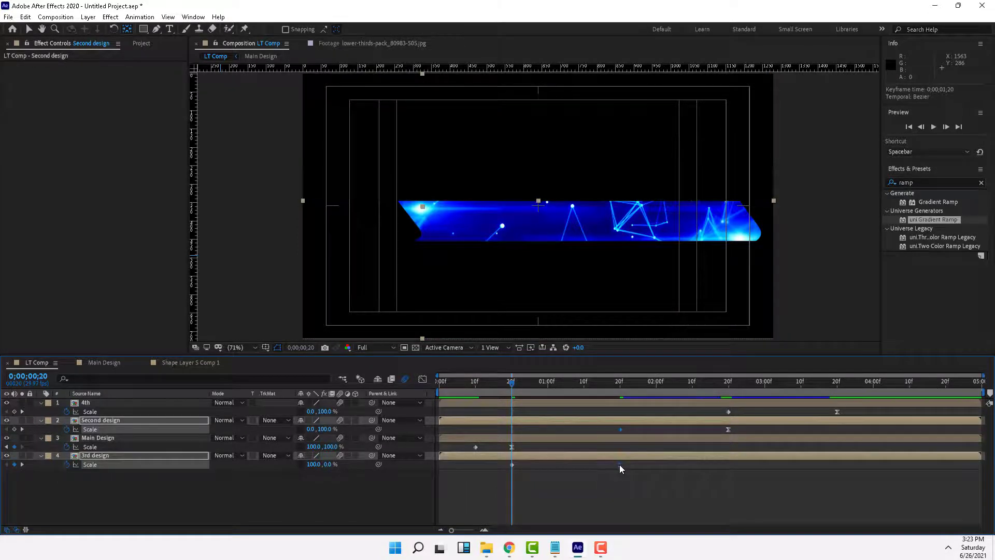
{"action": "left_click_drag", "start_coordinate": [619, 465], "coordinate": [545, 456]}
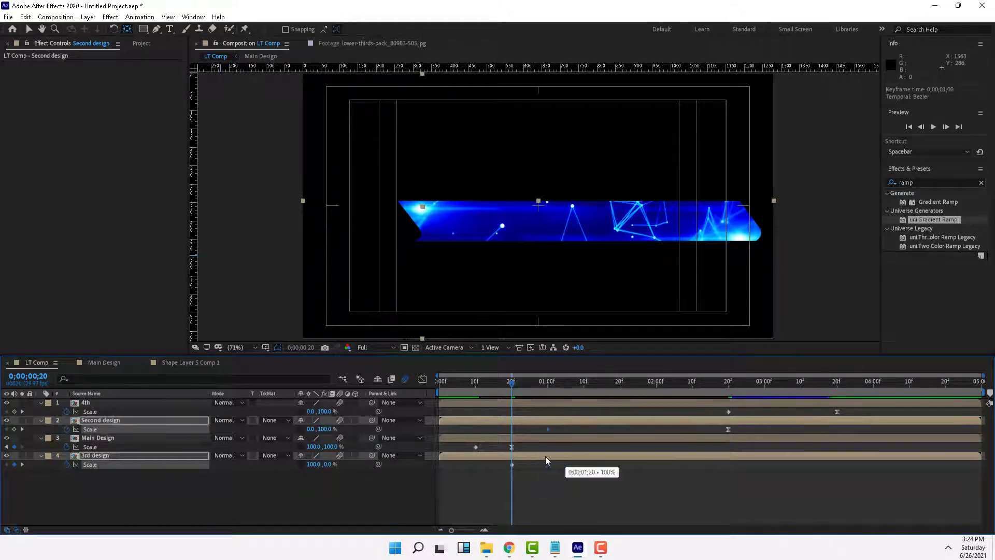
Move Second design's ending and 4th's starting Scale keyframes to 0;00;01;10, and 4th's ending Scale keyframe to 0;00;01;20
{"action": "left_click", "coordinate": [547, 381]}
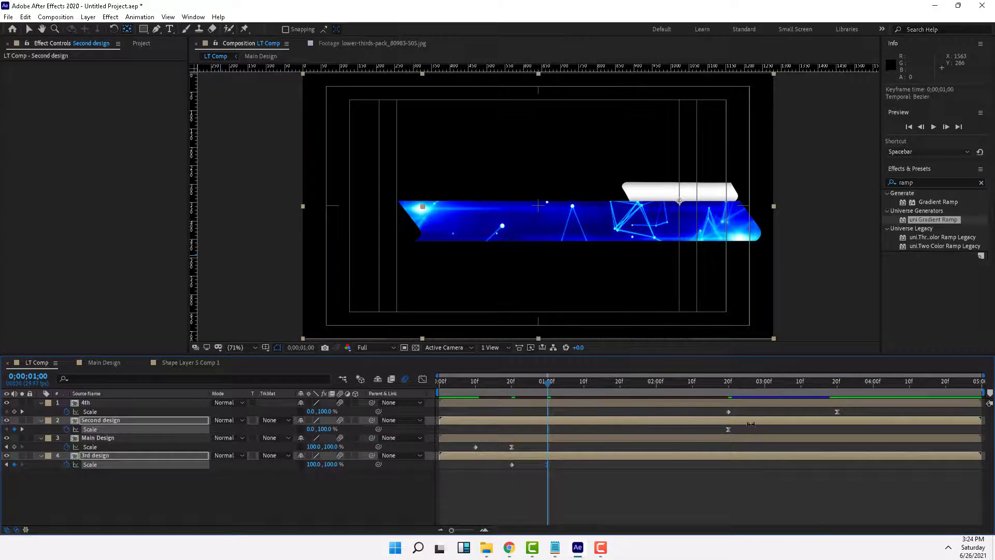
{"action": "left_click", "coordinate": [729, 412]}
{"action": "left_click", "coordinate": [727, 429], "text": "shift"}
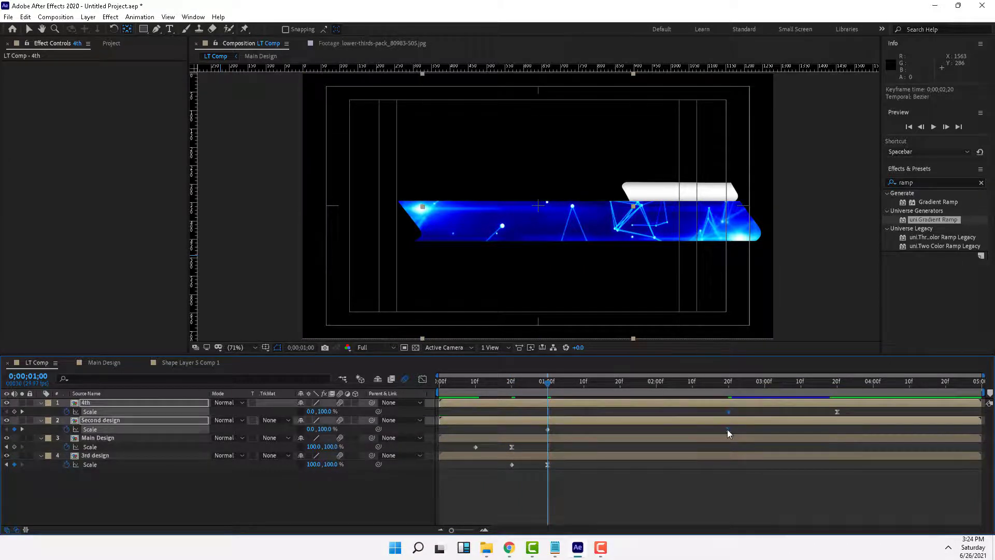
{"action": "left_click_drag", "start_coordinate": [727, 430], "coordinate": [583, 431]}
{"action": "left_click_drag", "start_coordinate": [837, 411], "coordinate": [620, 409]}
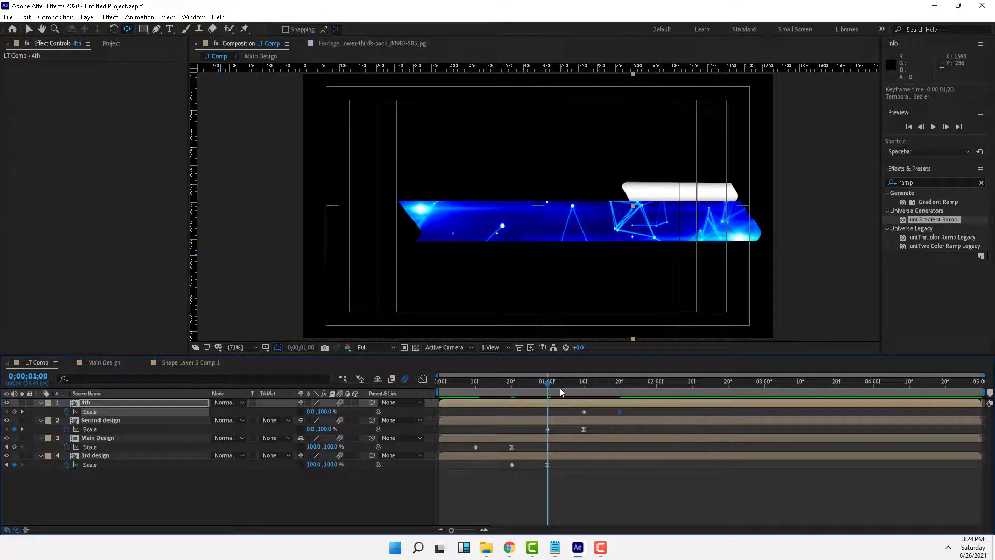
Shorten LT Comp's work area to end at about 0;00;02;00 and preview the animation from the start
{"action": "key", "text": "Home"}
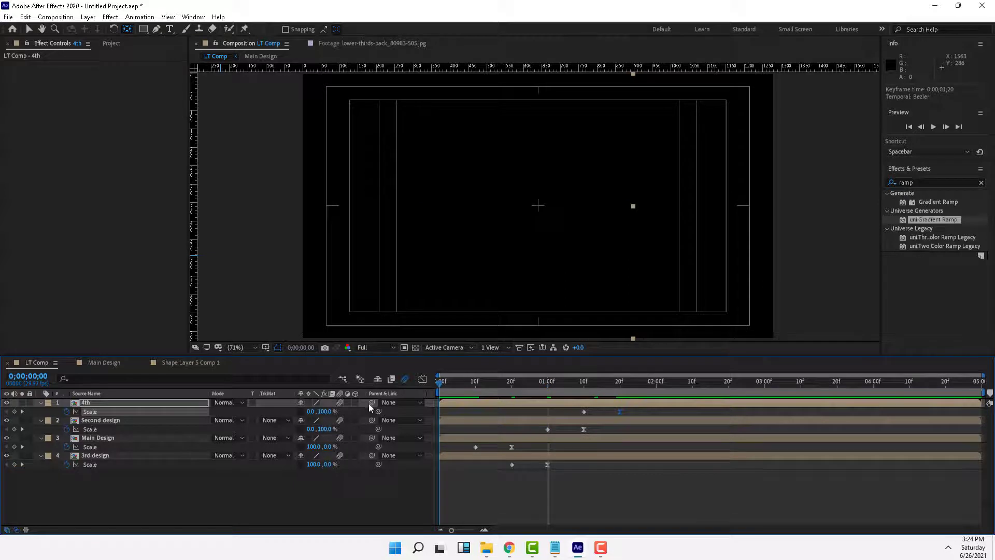
{"action": "left_click", "coordinate": [931, 128]}
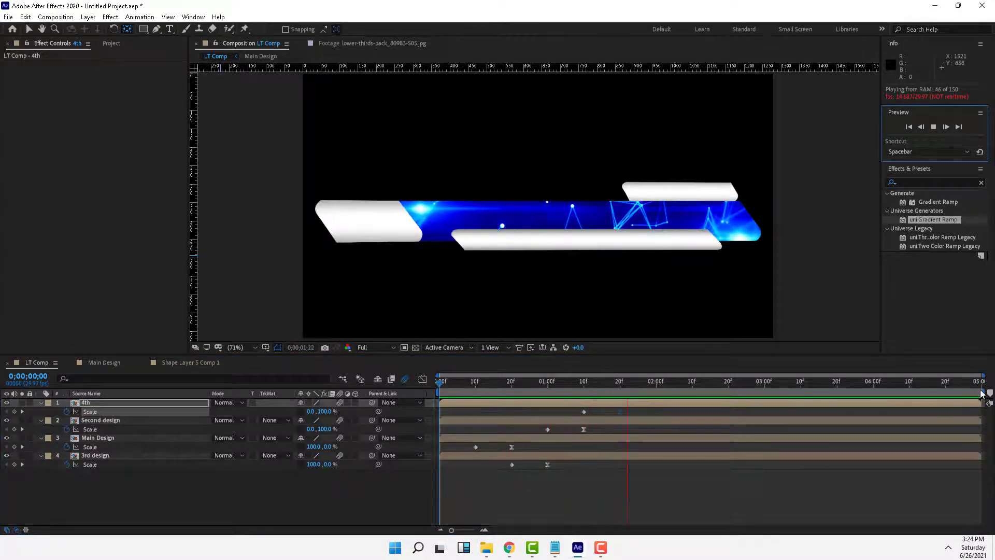
{"action": "left_click_drag", "start_coordinate": [981, 393], "coordinate": [661, 410]}
{"action": "left_click", "coordinate": [929, 131]}
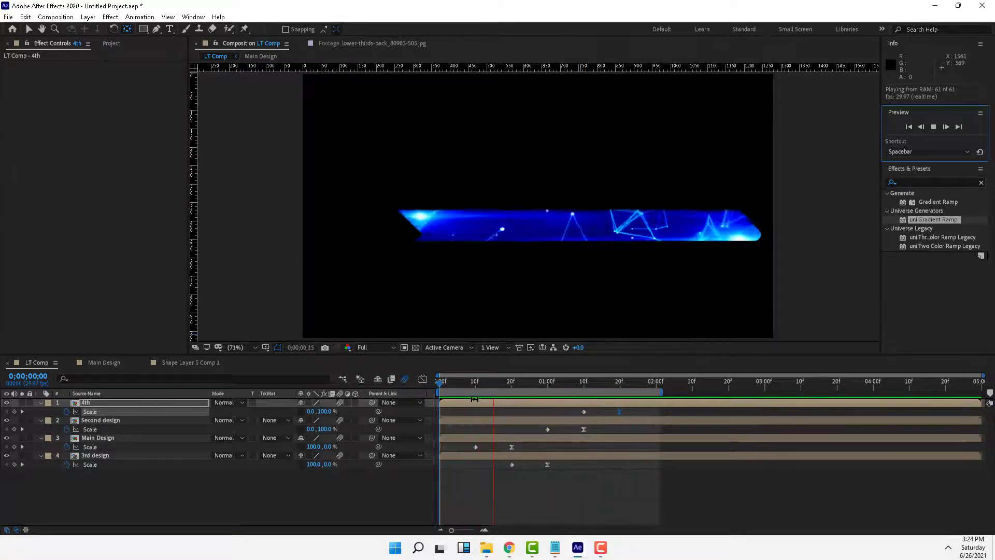
Move Main Design's ending and 3rd design's starting Scale keyframes together to 0;00;00;14
{"action": "left_click", "coordinate": [458, 383]}
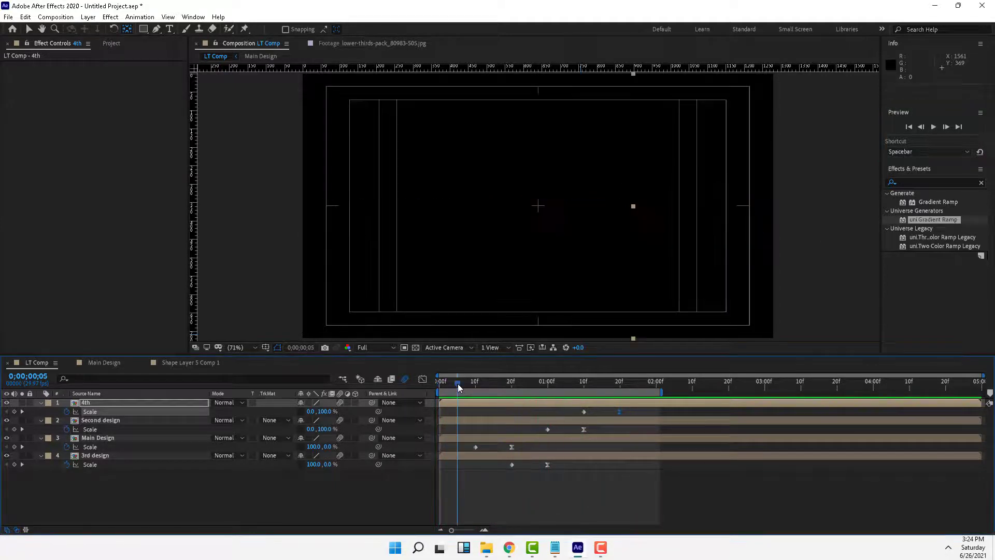
{"action": "left_click", "coordinate": [490, 384]}
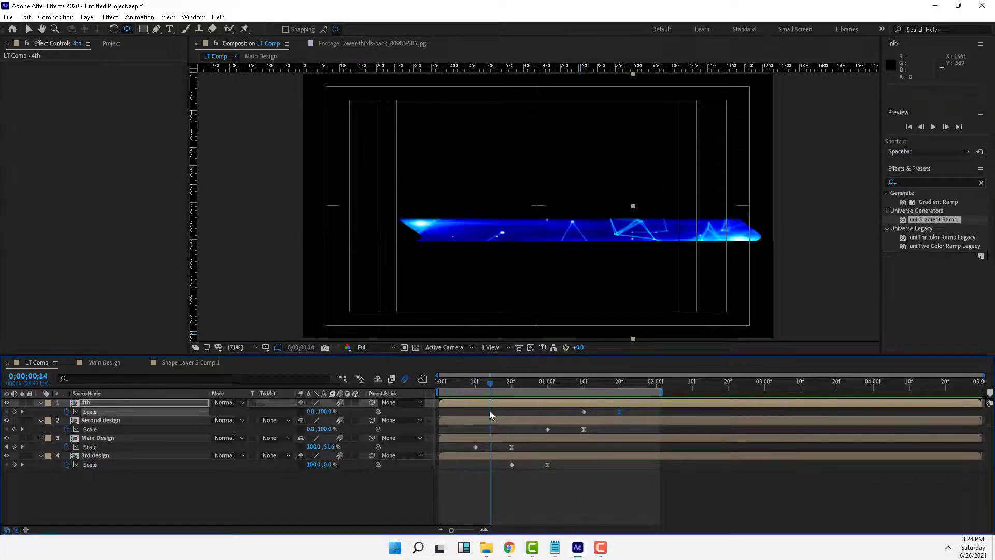
{"action": "left_click", "coordinate": [512, 464]}
{"action": "left_click", "coordinate": [511, 447], "text": "ctrl"}
{"action": "left_click_drag", "start_coordinate": [512, 448], "coordinate": [489, 462]}
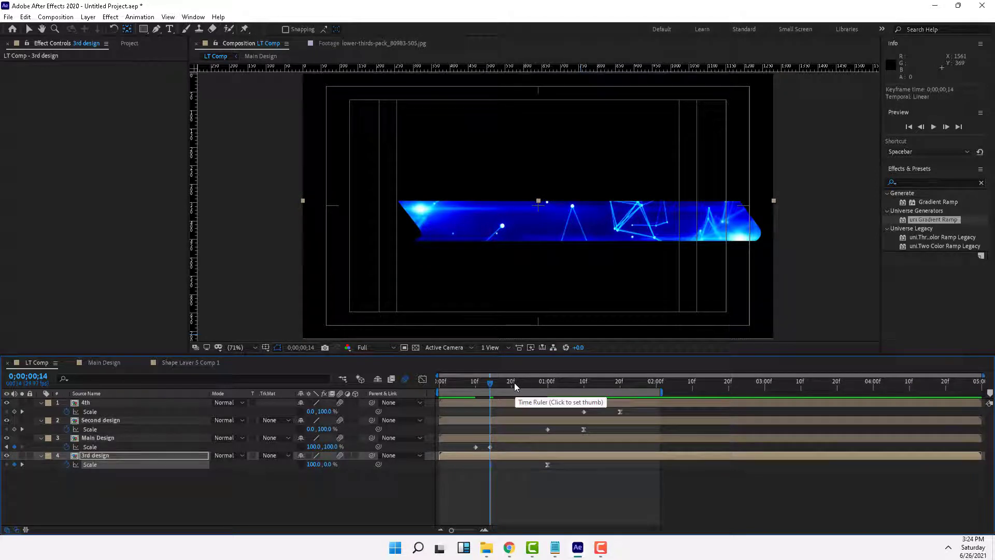
Move Second design's starting Scale keyframe and 3rd design's ending Scale keyframe to 0;00;00;20
{"action": "left_click", "coordinate": [512, 382]}
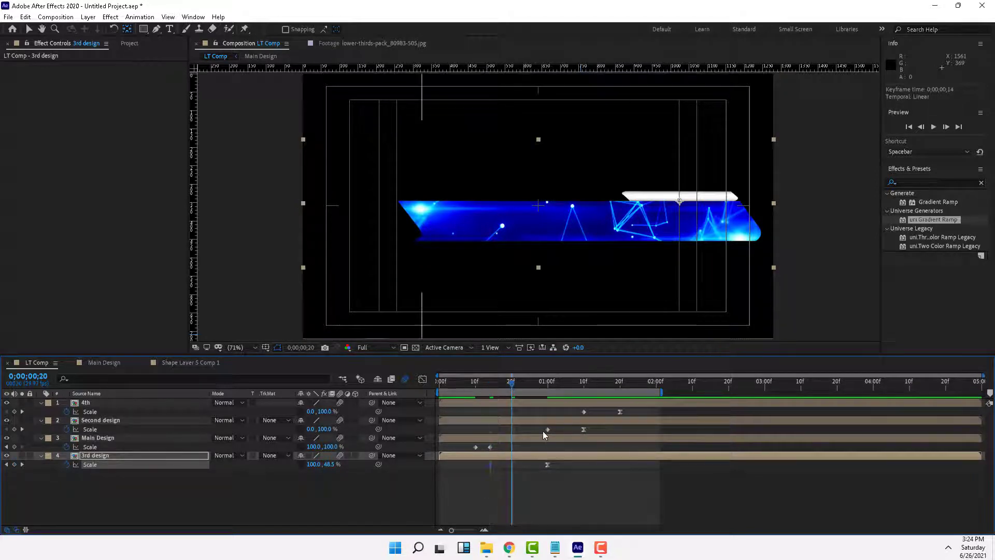
{"action": "left_click_drag", "start_coordinate": [546, 429], "coordinate": [512, 429]}
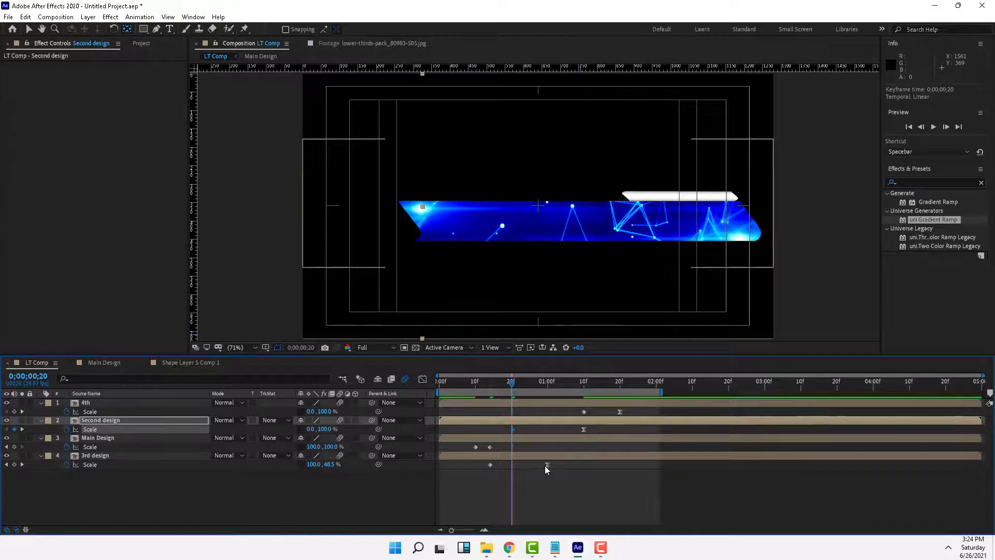
{"action": "left_click_drag", "start_coordinate": [547, 464], "coordinate": [510, 456]}
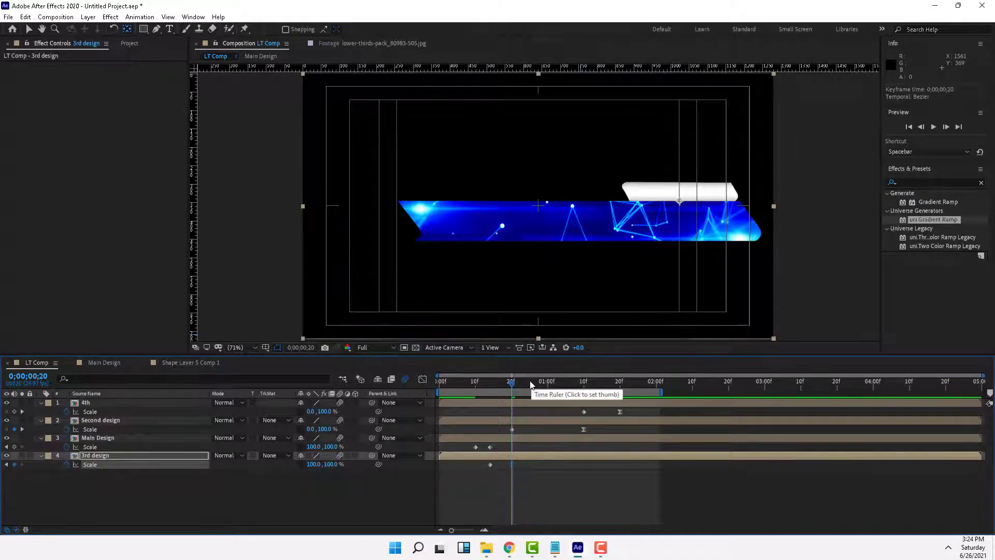
Move the 4th layer's starting Scale keyframe and Second design's ending Scale keyframe to 0;00;00;25
{"action": "left_click", "coordinate": [526, 385]}
{"action": "left_click_drag", "start_coordinate": [527, 384], "coordinate": [530, 385]}
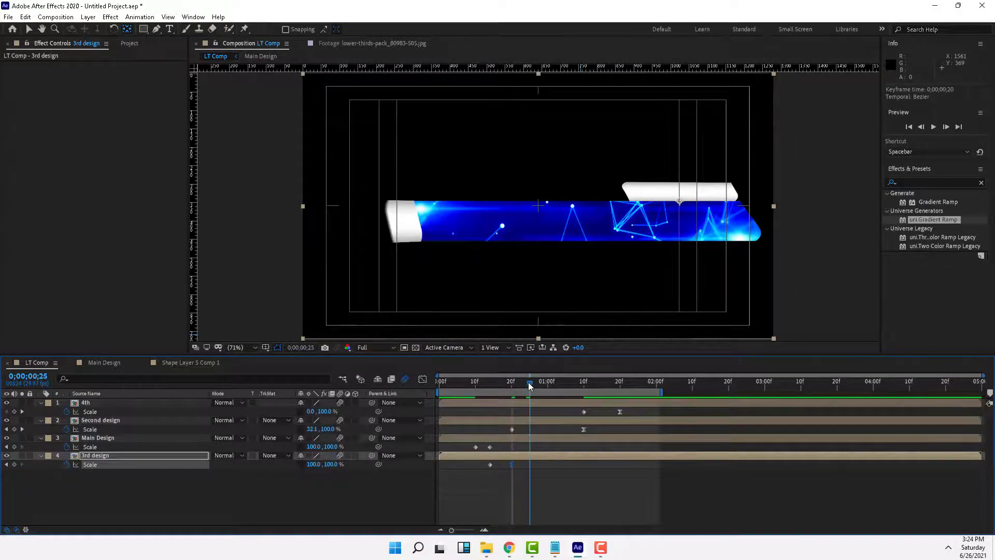
{"action": "left_click_drag", "start_coordinate": [585, 413], "coordinate": [529, 412]}
{"action": "left_click_drag", "start_coordinate": [583, 429], "coordinate": [530, 429]}
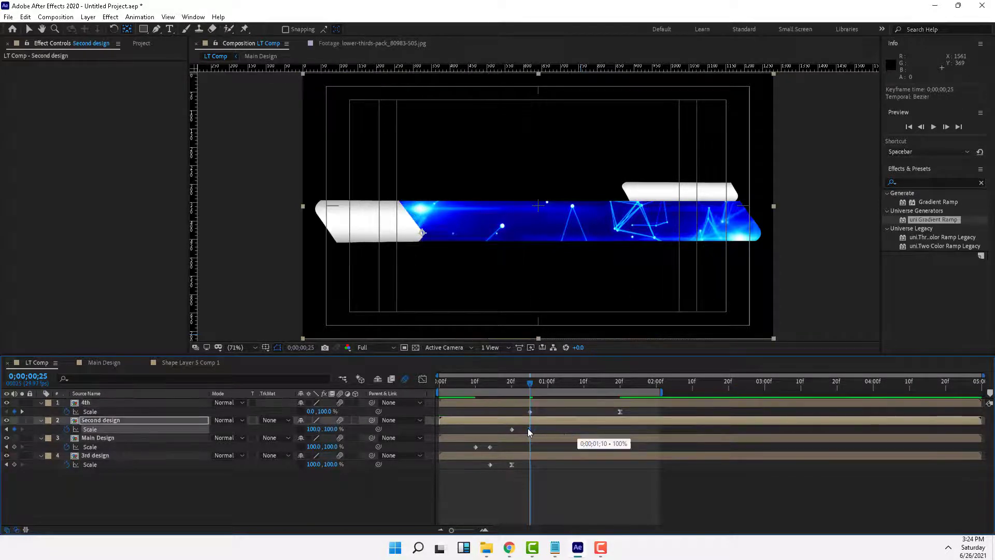
Move the 4th layer's ending Scale keyframe to 0;00;01;00 and preview the tightened LT Comp animation from the start
{"action": "left_click", "coordinate": [546, 382]}
{"action": "left_click_drag", "start_coordinate": [620, 412], "coordinate": [547, 411]}
{"action": "key", "text": "Home"}
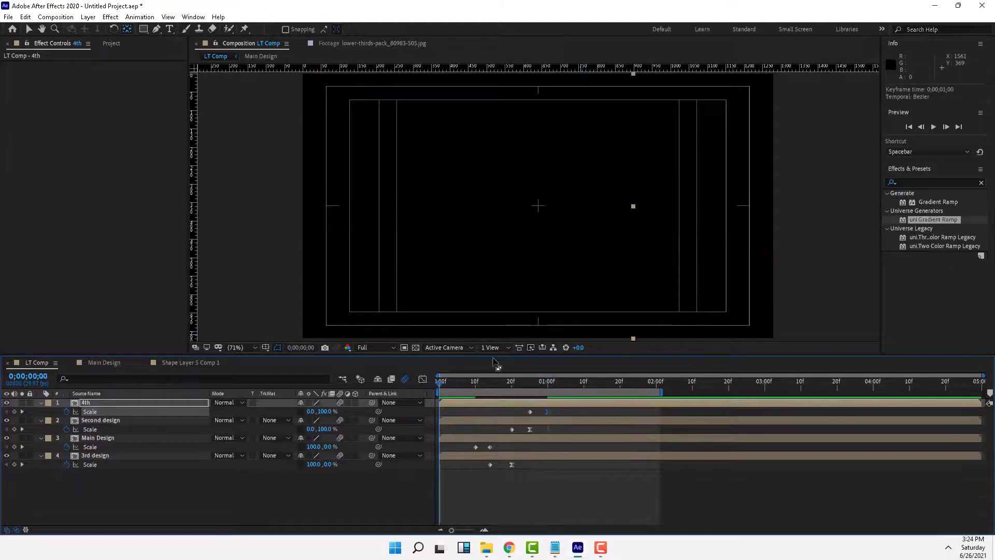
{"action": "left_click", "coordinate": [933, 127]}
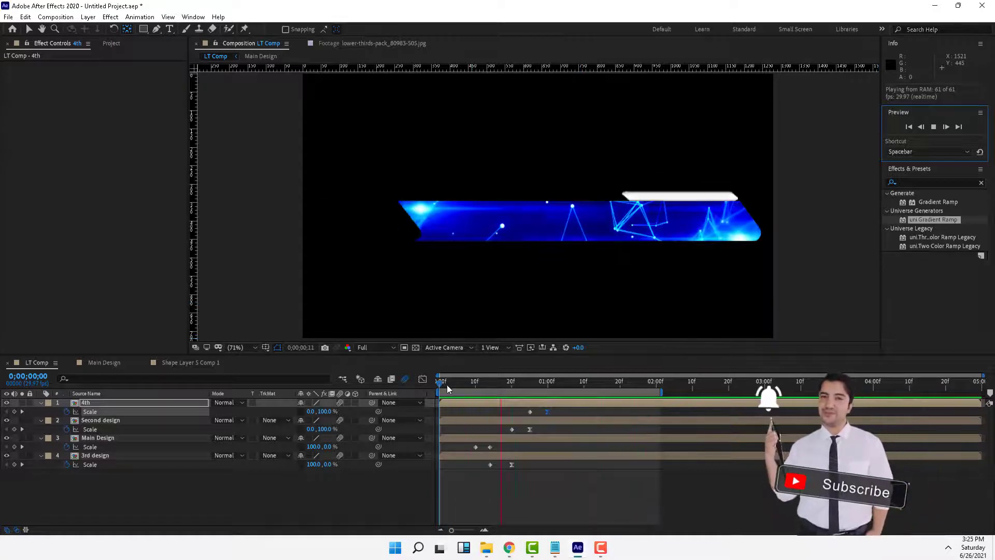
{"action": "key", "text": "space"}
{"action": "left_click_drag", "start_coordinate": [452, 385], "coordinate": [550, 412]}
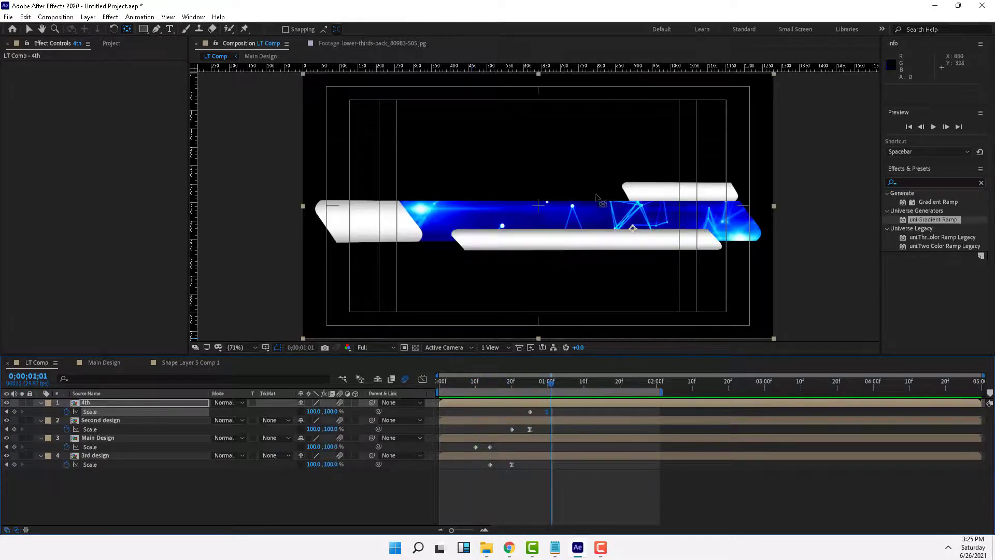
Open the Main Design comp, select both Knoll Light Factory EZ effects on preview.jpg, and go to 0;00;00;00
{"action": "left_click", "coordinate": [104, 362]}
{"action": "left_click", "coordinate": [105, 414]}
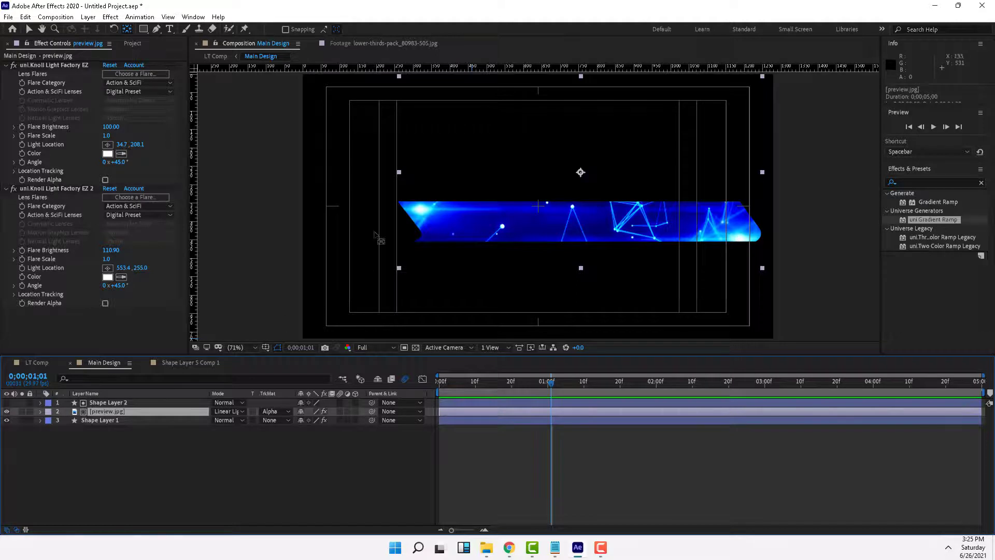
{"action": "left_click", "coordinate": [53, 66]}
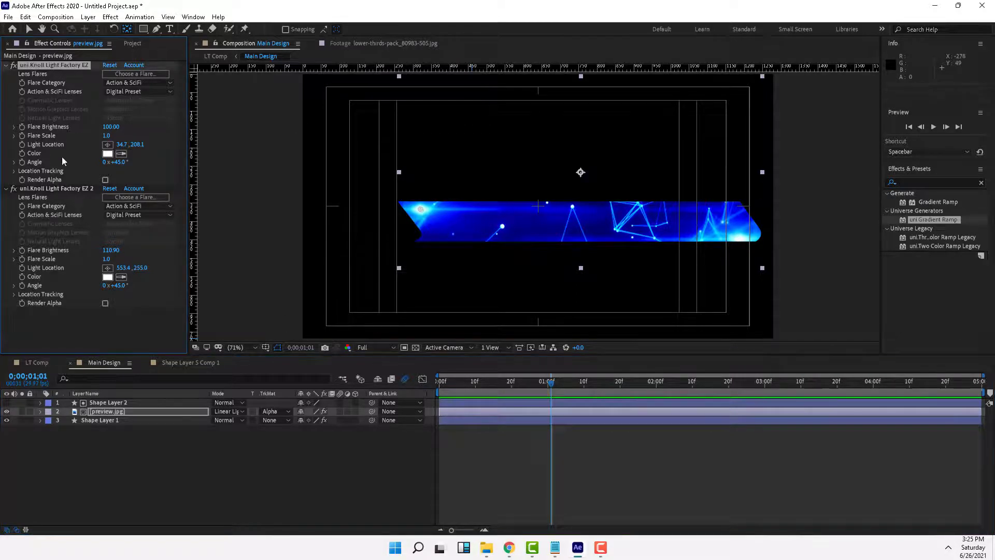
{"action": "left_click", "coordinate": [54, 189]}
{"action": "left_click_drag", "start_coordinate": [488, 381], "coordinate": [431, 380]}
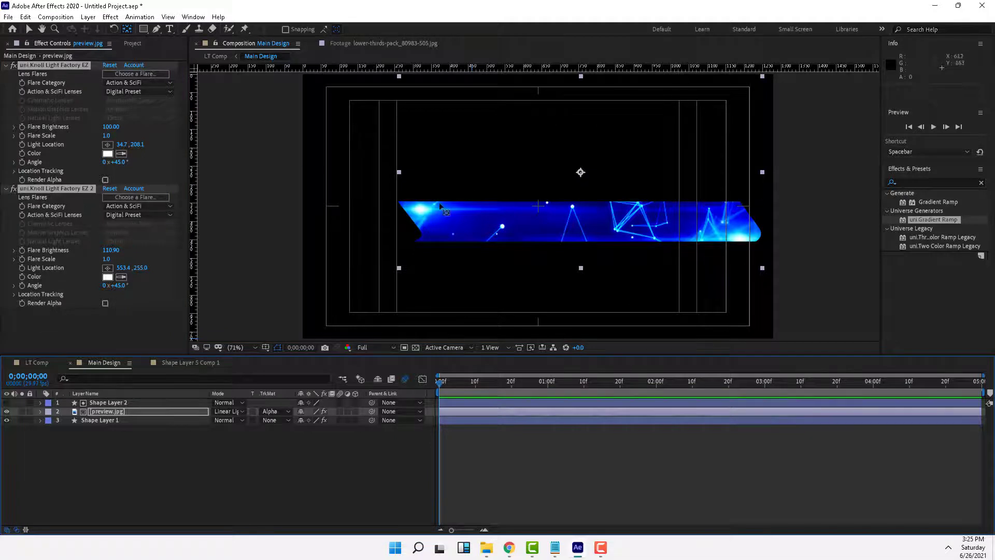
{"action": "left_click", "coordinate": [22, 82]}
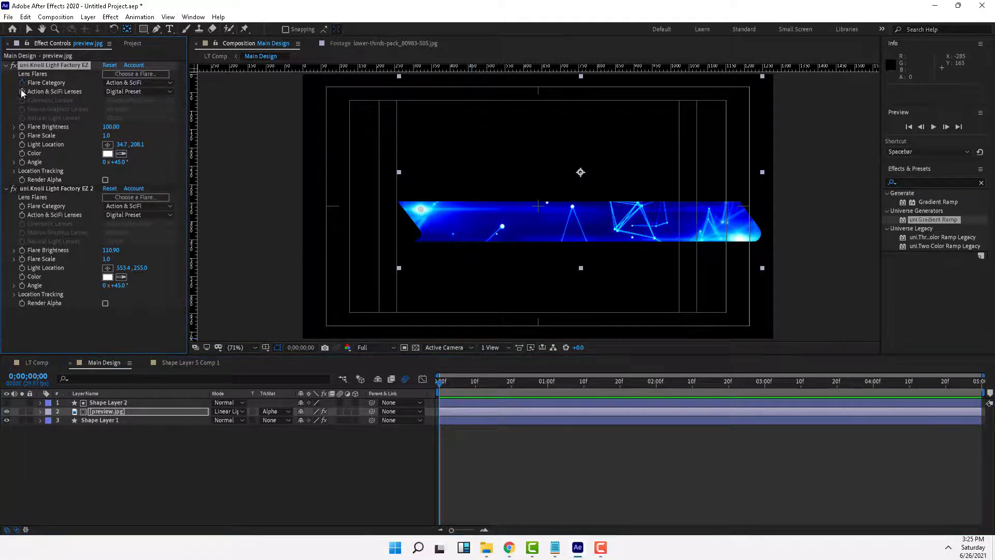
{"action": "left_click", "coordinate": [23, 209]}
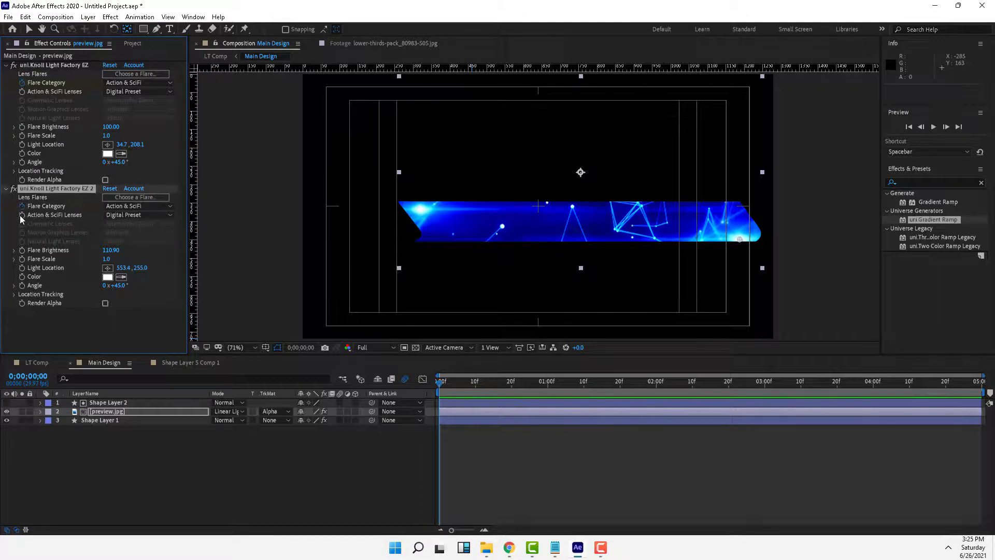
{"action": "left_click", "coordinate": [154, 207]}
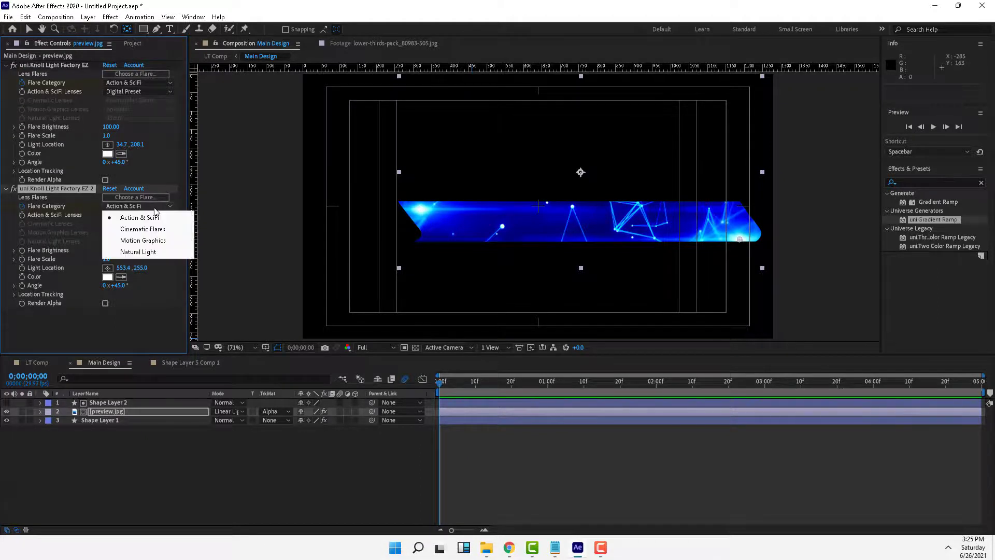
{"action": "left_click", "coordinate": [162, 274]}
{"action": "left_click", "coordinate": [21, 206]}
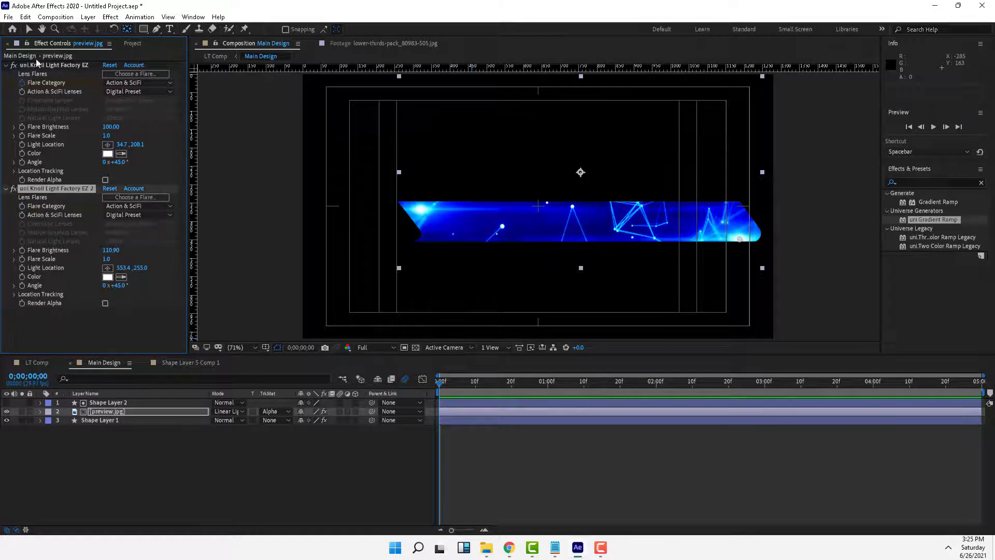
{"action": "left_click", "coordinate": [20, 85]}
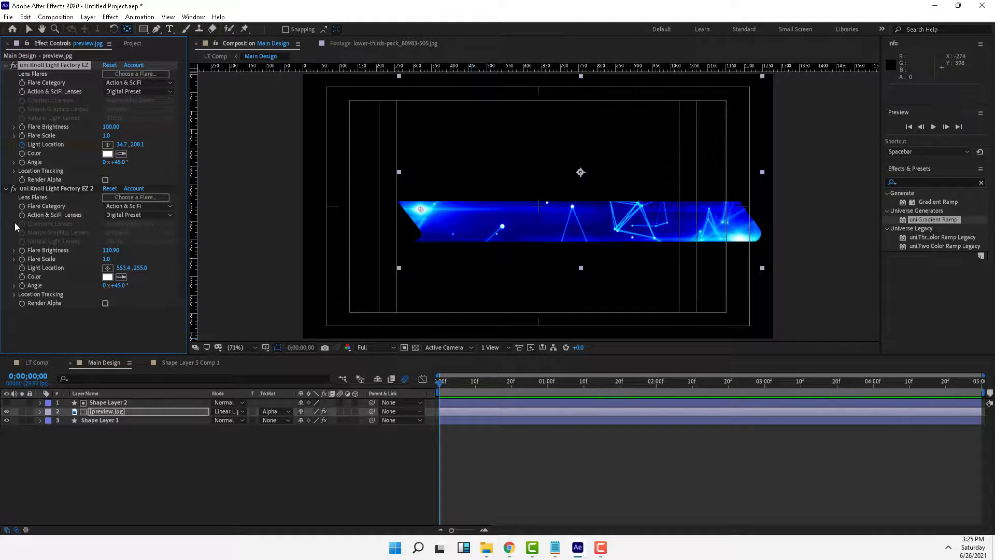
Keyframe both flares' Light Location from 0;00;00;00, swapping ends at 0;00;00;20 with EZ at about 576.9, 254.2 and EZ 2 at about 6.1, 205.7
{"action": "left_click", "coordinate": [23, 268]}
{"action": "left_click", "coordinate": [514, 388]}
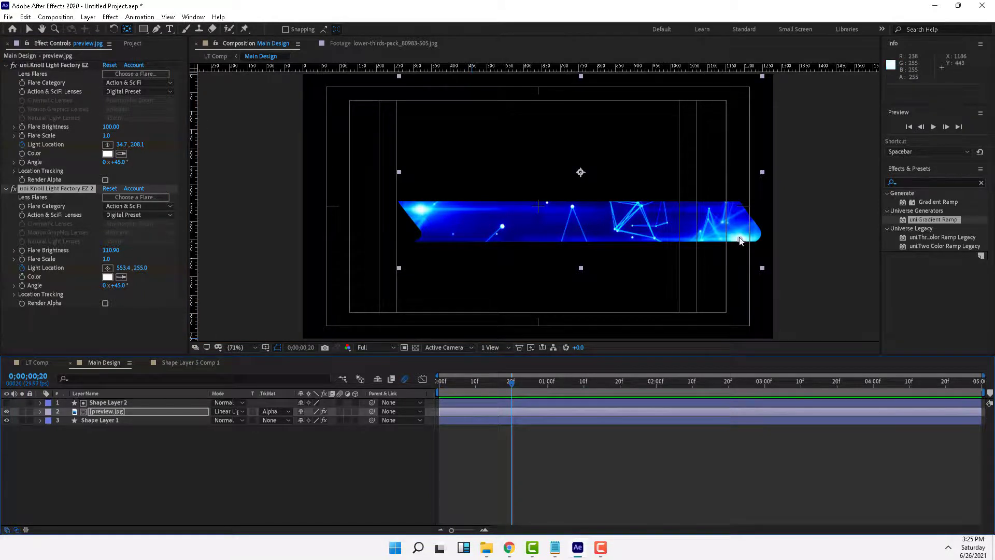
{"action": "mouse_move", "coordinate": [740, 239]}
{"action": "left_mouse_down"}
{"action": "mouse_move", "coordinate": [633, 207]}
{"action": "mouse_move", "coordinate": [483, 206]}
{"action": "mouse_move", "coordinate": [714, 229]}
{"action": "mouse_move", "coordinate": [633, 238]}
{"action": "mouse_move", "coordinate": [521, 231]}
{"action": "mouse_move", "coordinate": [402, 208]}
{"action": "mouse_move", "coordinate": [754, 237]}
{"action": "left_mouse_up"}
{"action": "left_click", "coordinate": [49, 66]}
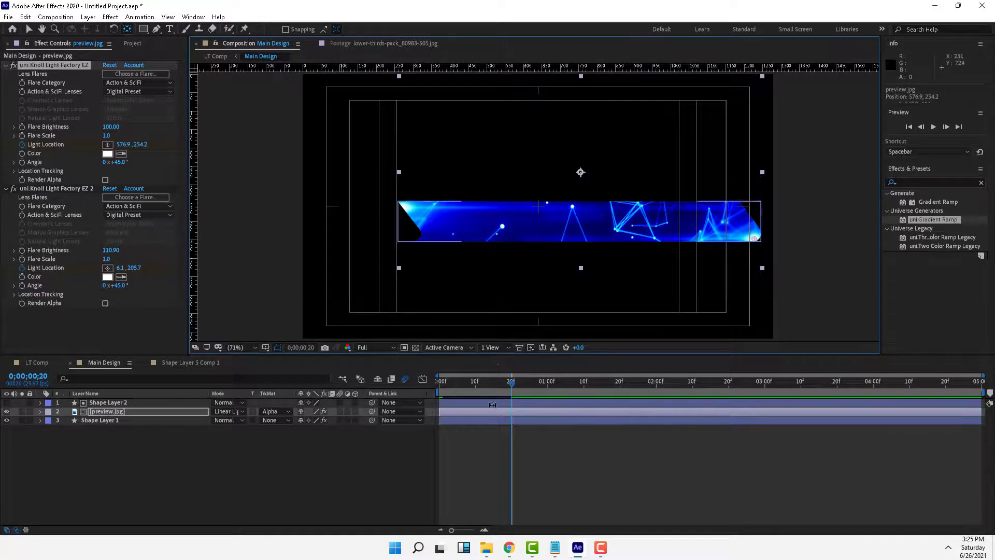
Reveal preview.jpg's keyframes and move both flares' ending Light Location keyframes to 0;00;01;21
{"action": "key", "text": "u"}
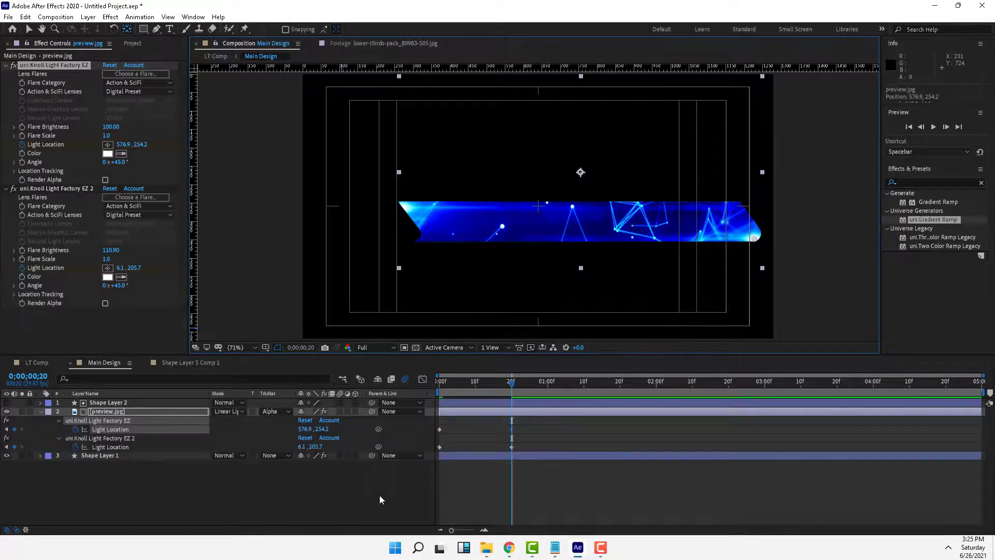
{"action": "left_click_drag", "start_coordinate": [520, 428], "coordinate": [622, 436]}
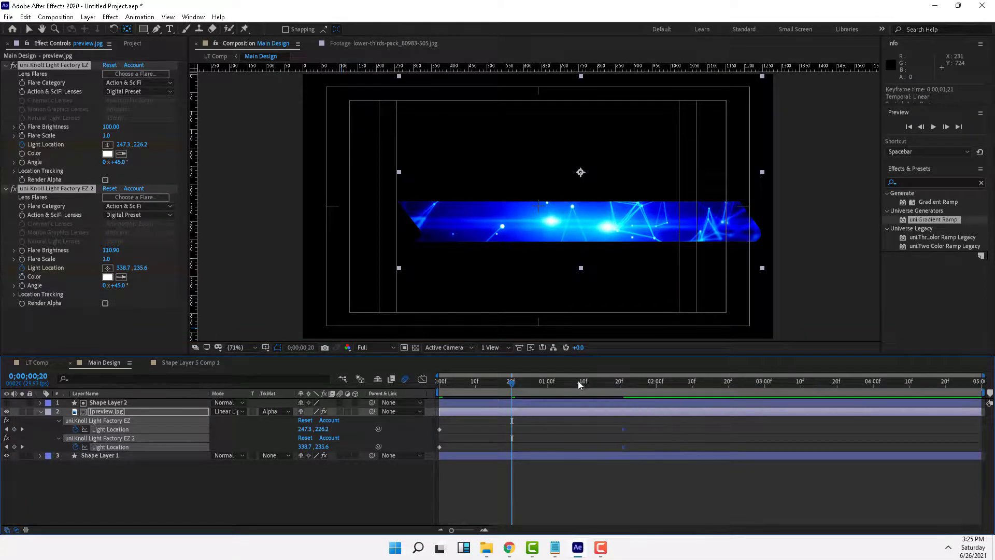
{"action": "left_click_drag", "start_coordinate": [577, 381], "coordinate": [626, 404]}
Return to LT Comp and scrub through the opening reveal to check the moving flares
{"action": "left_click", "coordinate": [39, 362]}
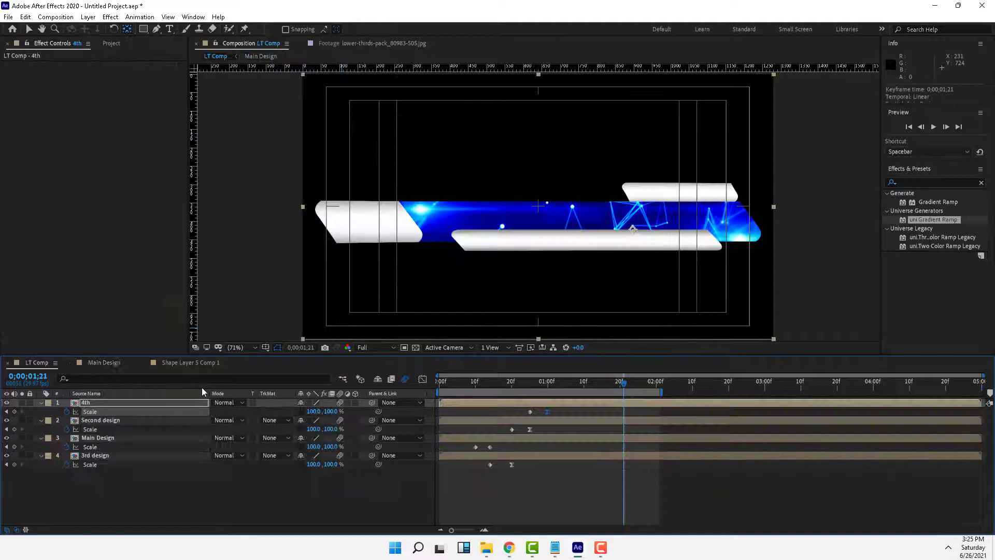
{"action": "left_click", "coordinate": [479, 382]}
{"action": "left_click_drag", "start_coordinate": [495, 384], "coordinate": [472, 399]}
In the Main Design comp, keyframe preview.jpg's Scale at about 185.6, 193.2% at 0;00;00;00 and enlarge it further at 0;00;02;00
{"action": "left_click", "coordinate": [104, 363]}
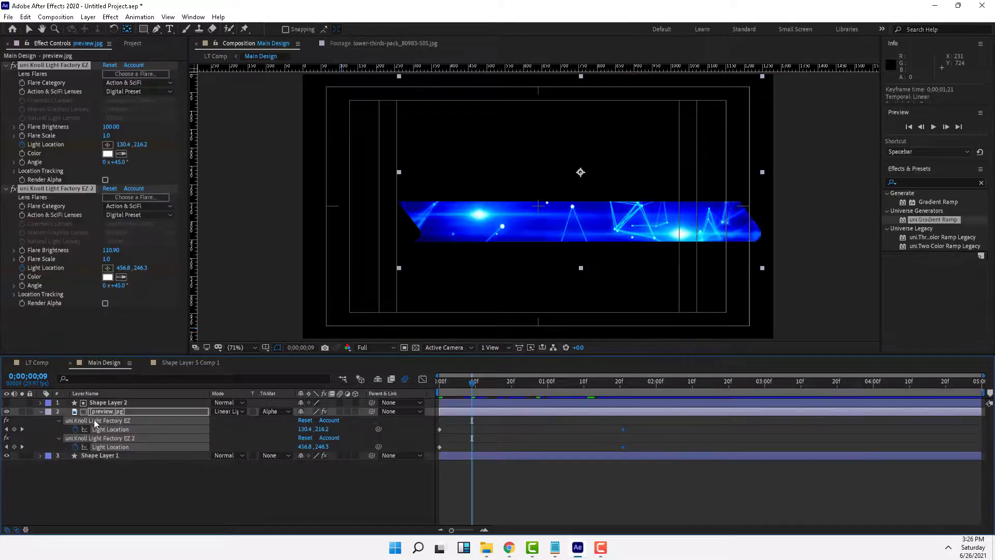
{"action": "left_click", "coordinate": [102, 414]}
{"action": "key", "text": "s"}
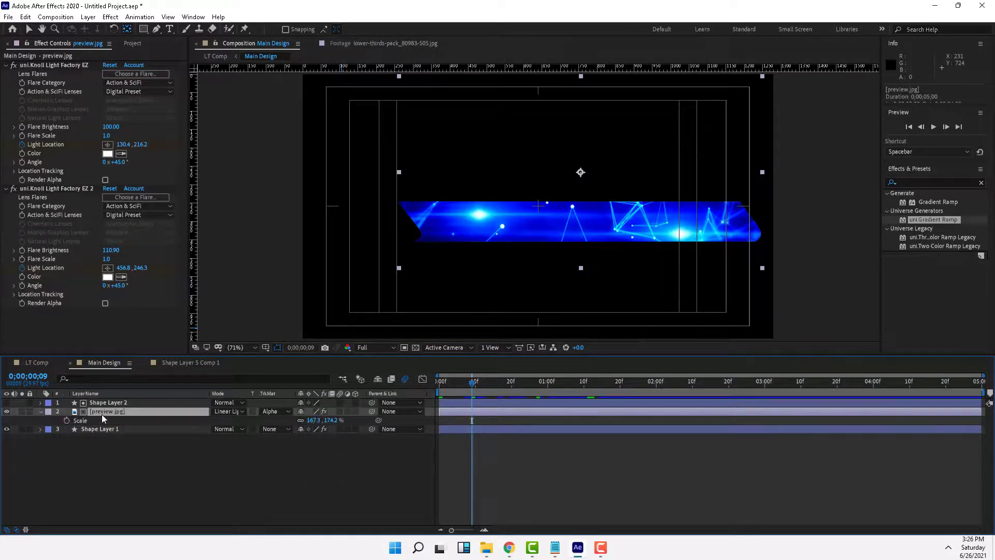
{"action": "left_click_drag", "start_coordinate": [460, 385], "coordinate": [434, 387]}
{"action": "left_click_drag", "start_coordinate": [334, 421], "coordinate": [348, 422]}
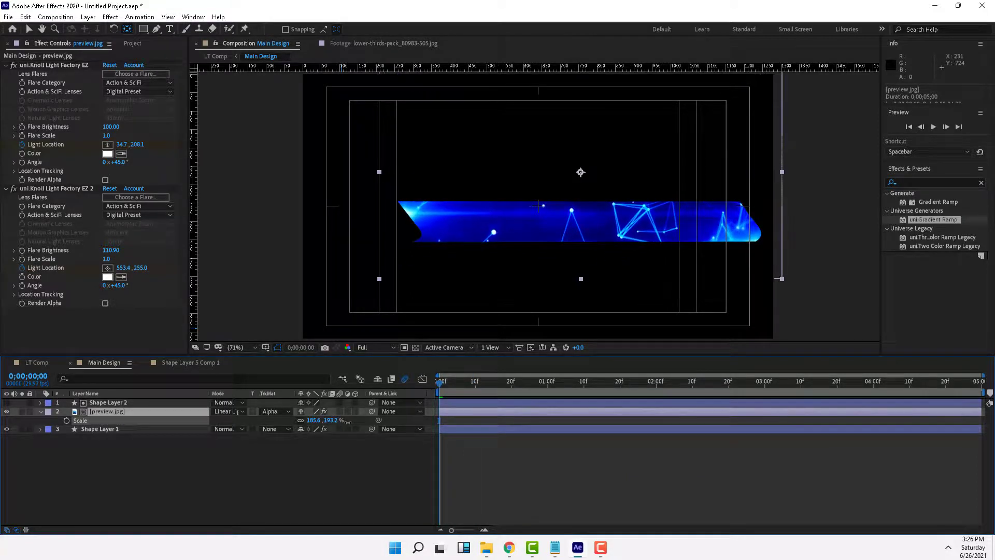
{"action": "left_click", "coordinate": [67, 420]}
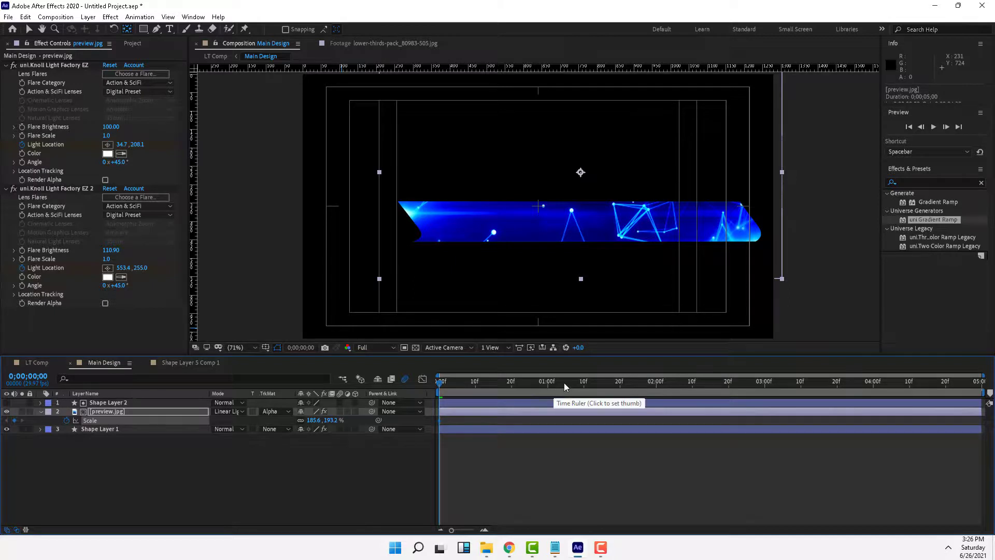
{"action": "left_click", "coordinate": [657, 381]}
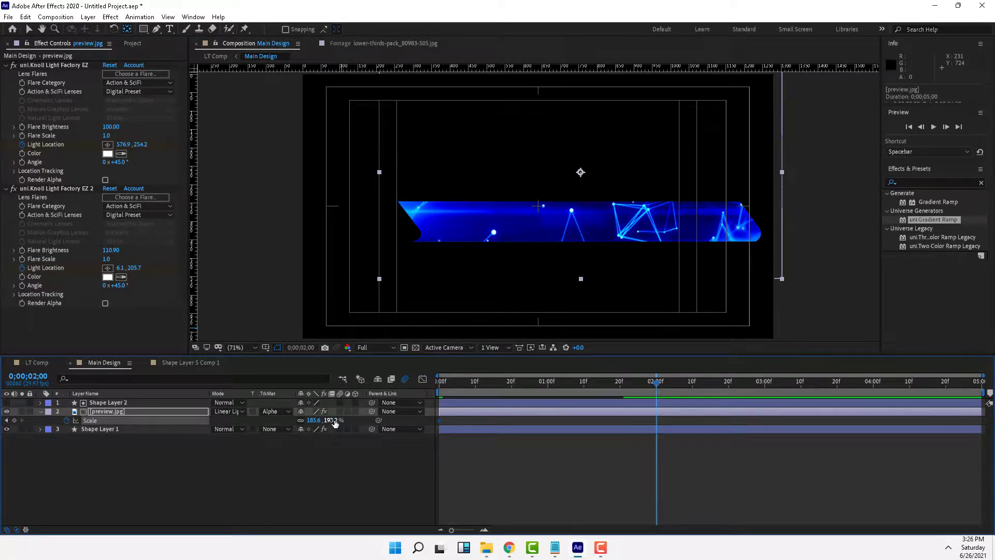
{"action": "left_click_drag", "start_coordinate": [334, 424], "coordinate": [329, 412]}
Return to LT Comp and scrub from the start to 0;00;01;10 to check the growing background texture, then deselect the layer
{"action": "left_click", "coordinate": [47, 363]}
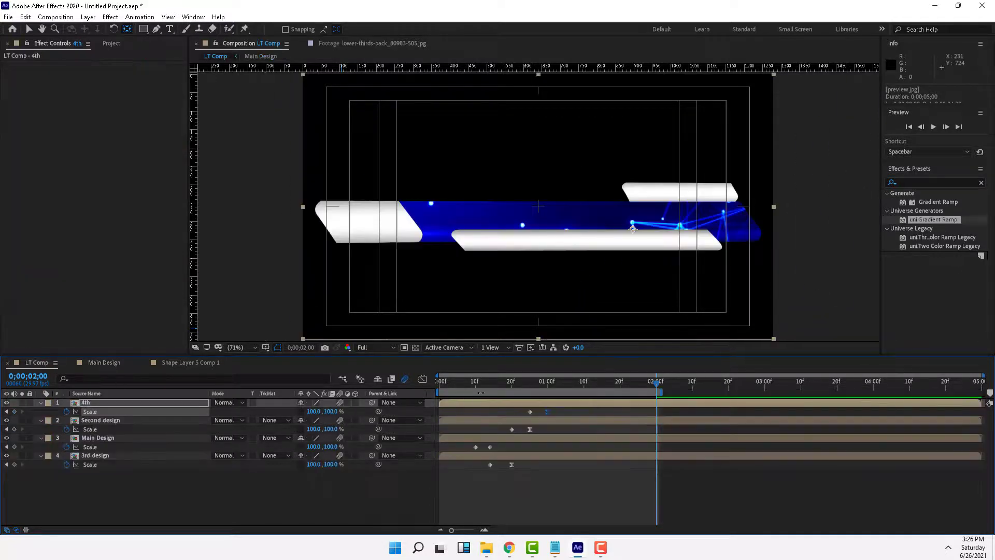
{"action": "left_click_drag", "start_coordinate": [439, 386], "coordinate": [584, 385]}
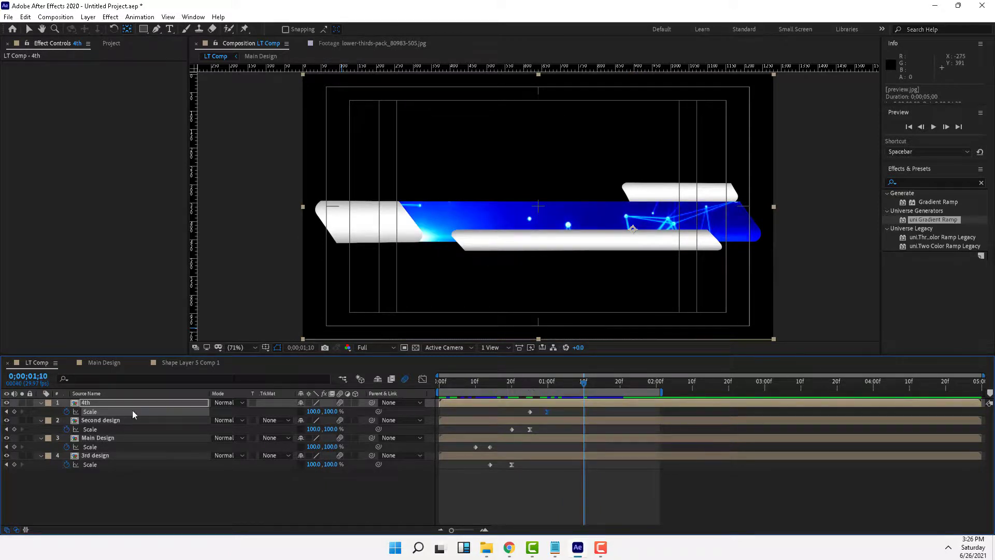
{"action": "left_click", "coordinate": [312, 495]}
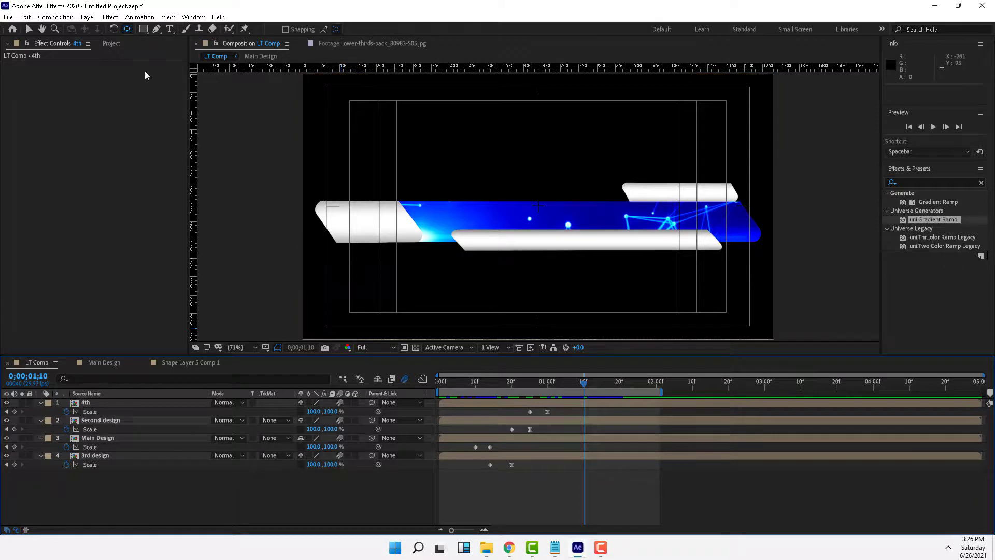
Add LT Comp to the render queue and set its output module to PNG Sequence with RGB + Alpha channels
{"action": "left_click", "coordinate": [55, 17]}
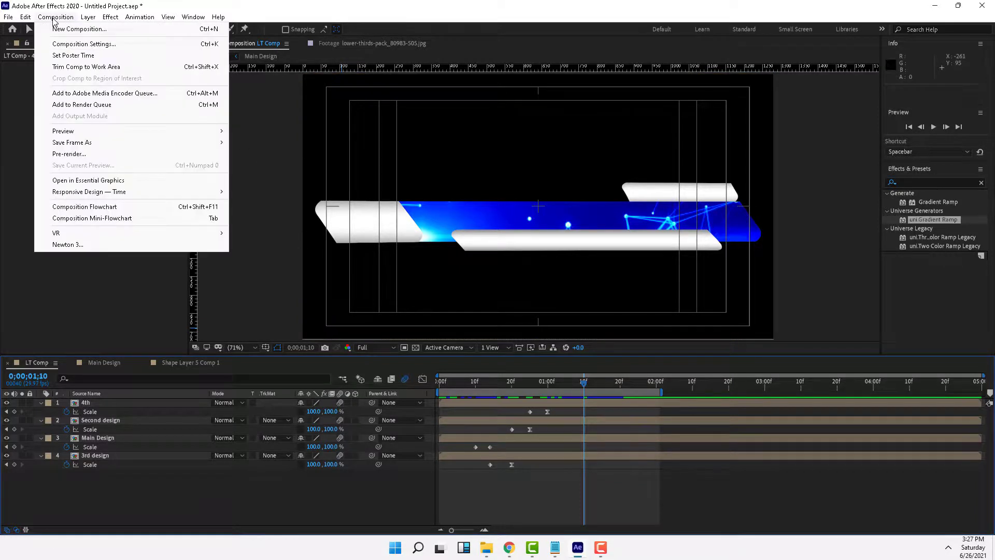
{"action": "left_click", "coordinate": [81, 105]}
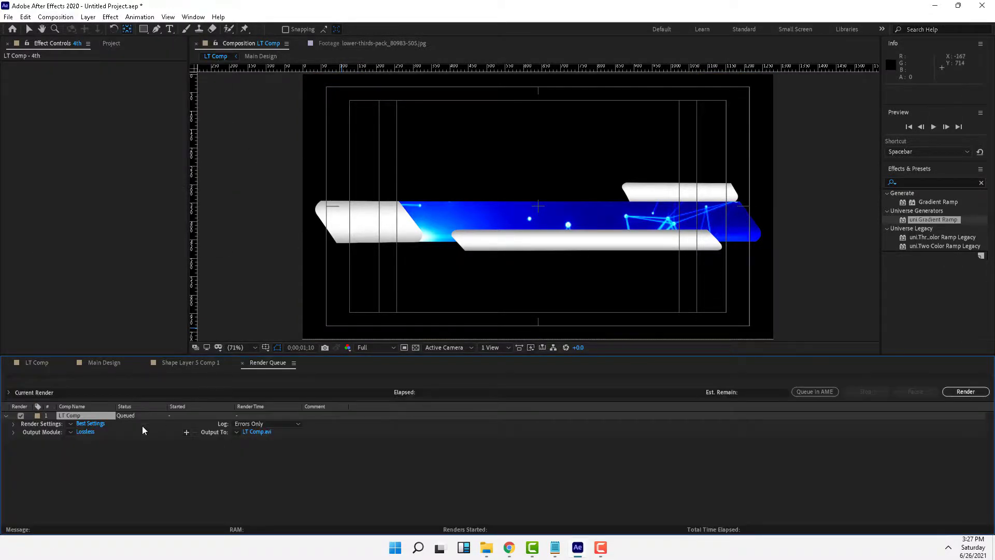
{"action": "left_click", "coordinate": [86, 433]}
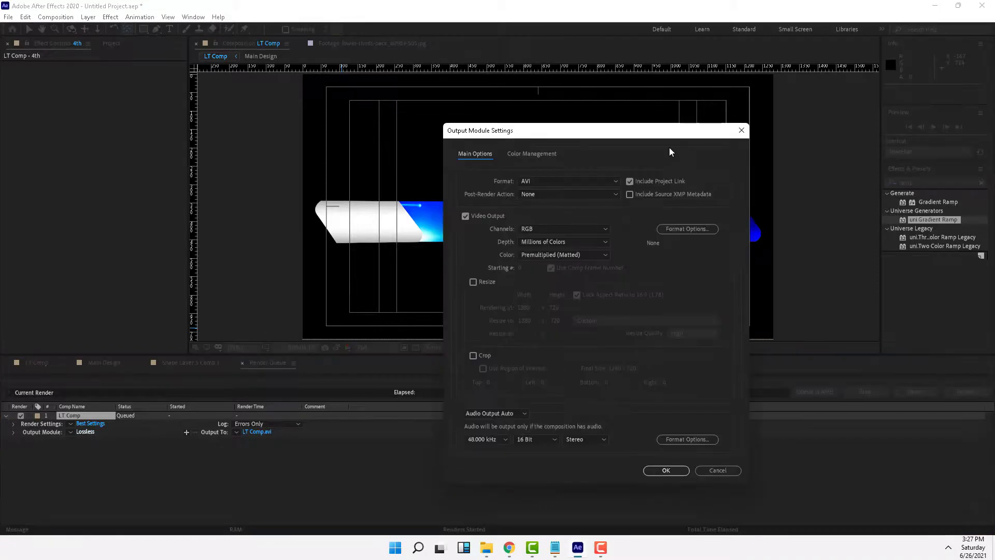
{"action": "left_click_drag", "start_coordinate": [670, 131], "coordinate": [464, 72]}
{"action": "left_click", "coordinate": [356, 121]}
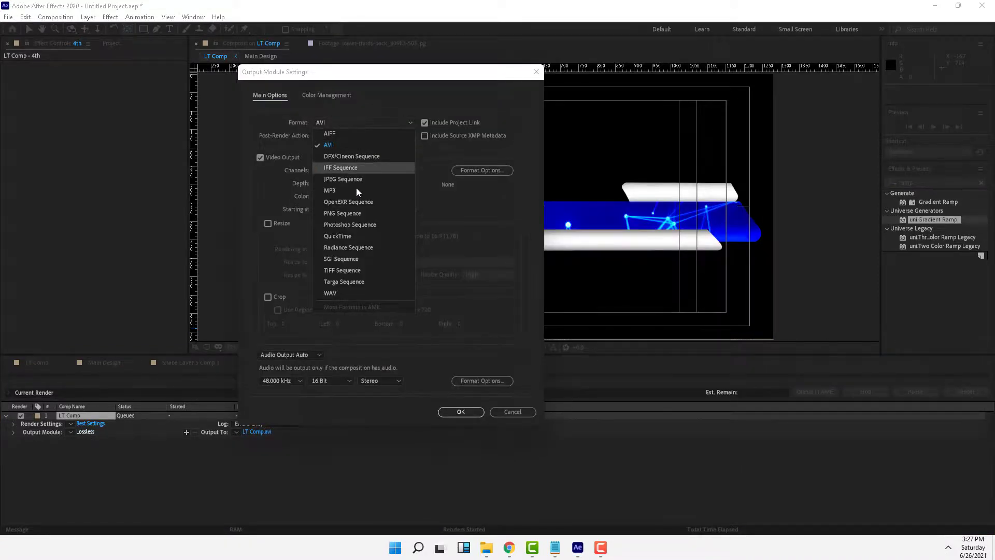
{"action": "left_click", "coordinate": [355, 213]}
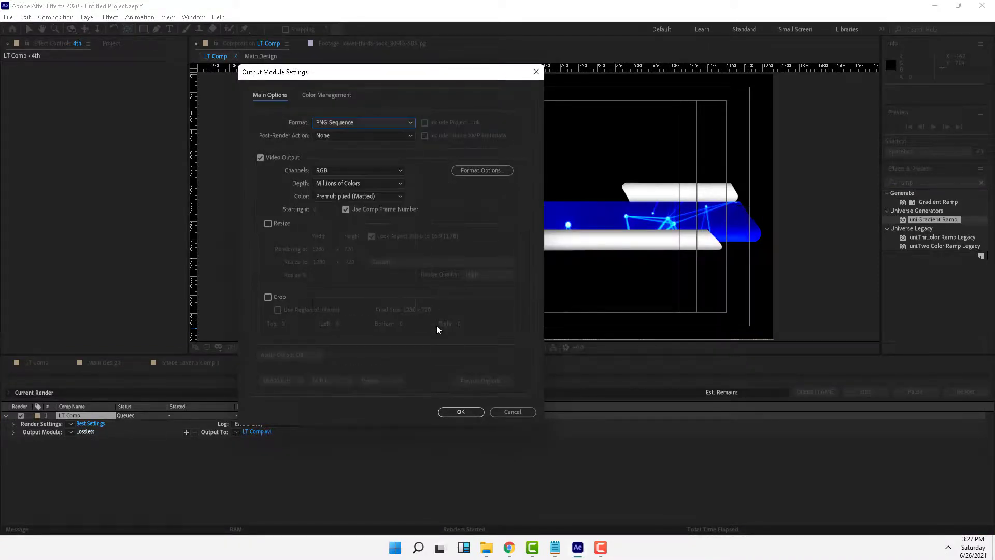
{"action": "left_click", "coordinate": [332, 169]}
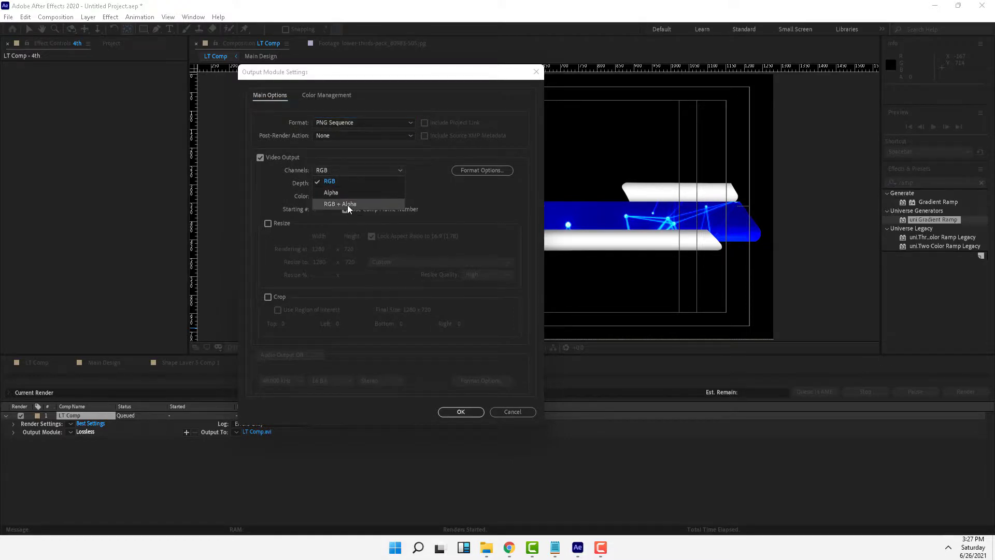
{"action": "left_click", "coordinate": [347, 204]}
{"action": "left_click", "coordinate": [466, 412]}
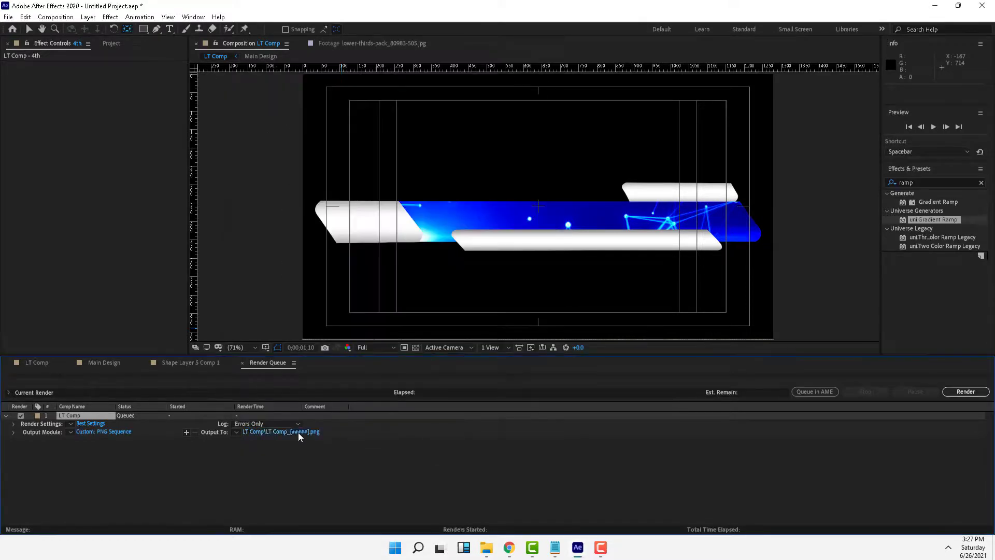
Set the PNG sequence's output location to a new folder on the Desktop, keeping the LT Comp subfolder, and start the render
{"action": "left_click", "coordinate": [299, 433]}
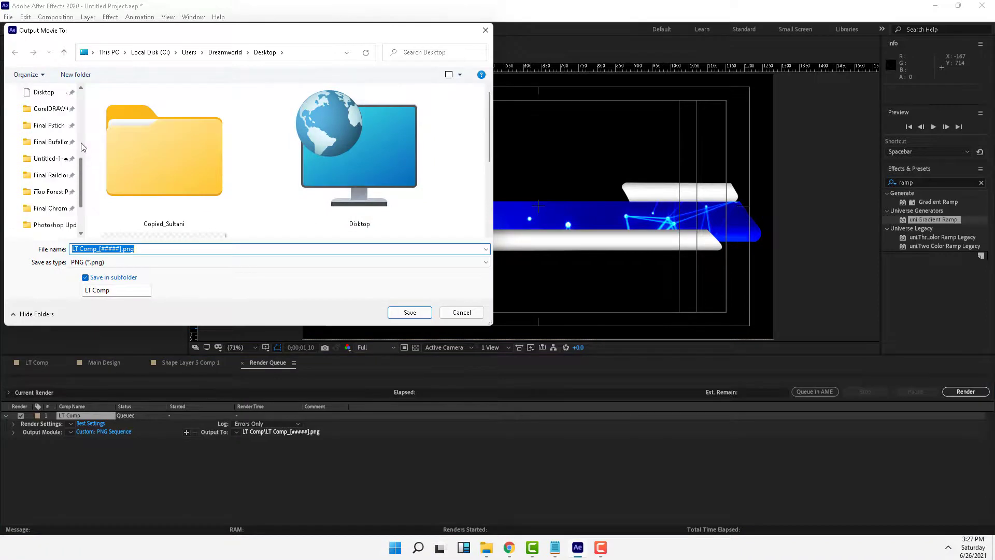
{"action": "scroll", "coordinate": [81, 147], "scroll_direction": "up", "scroll_amount": 5}
{"action": "left_click", "coordinate": [45, 115]}
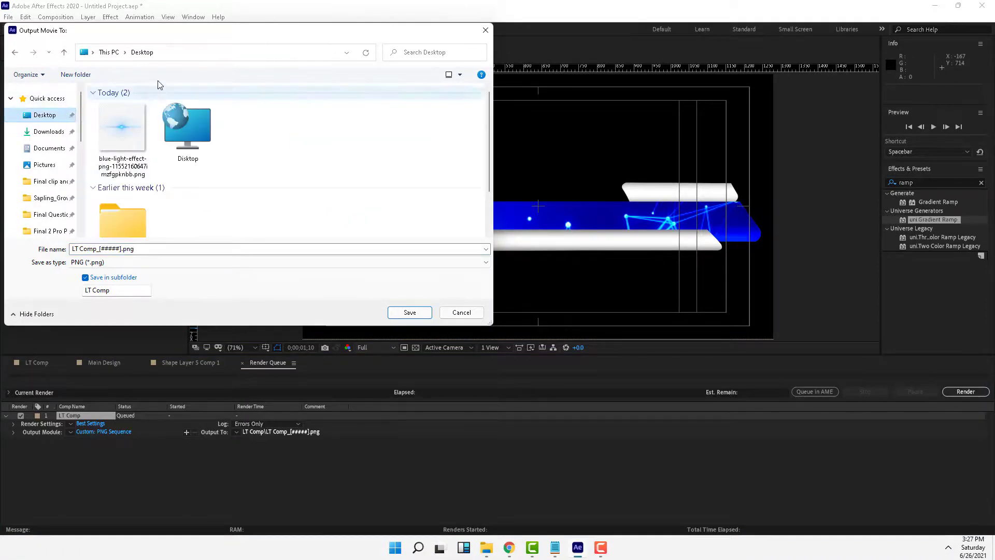
{"action": "left_click", "coordinate": [76, 75]}
{"action": "left_click", "coordinate": [270, 132]}
{"action": "double_click", "coordinate": [270, 132]}
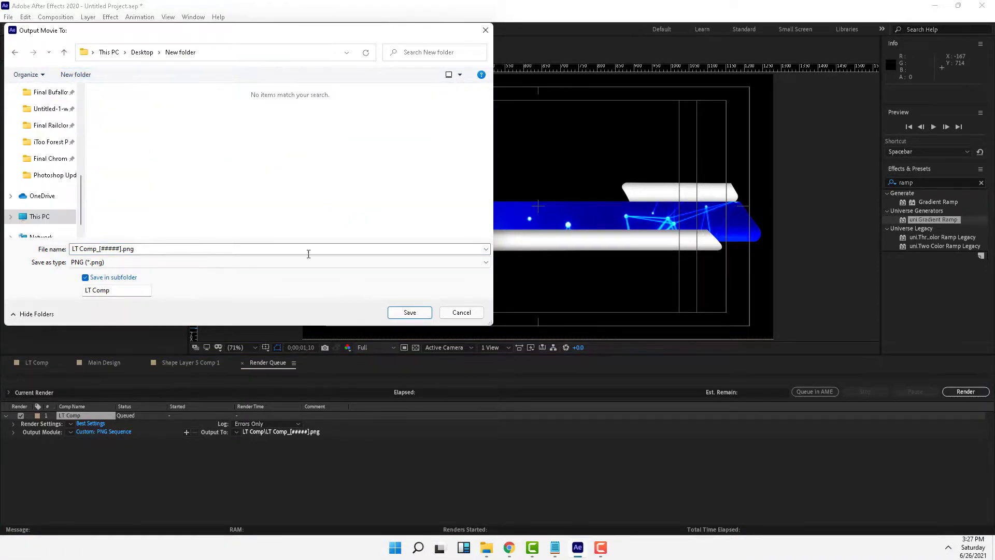
{"action": "left_click", "coordinate": [408, 313]}
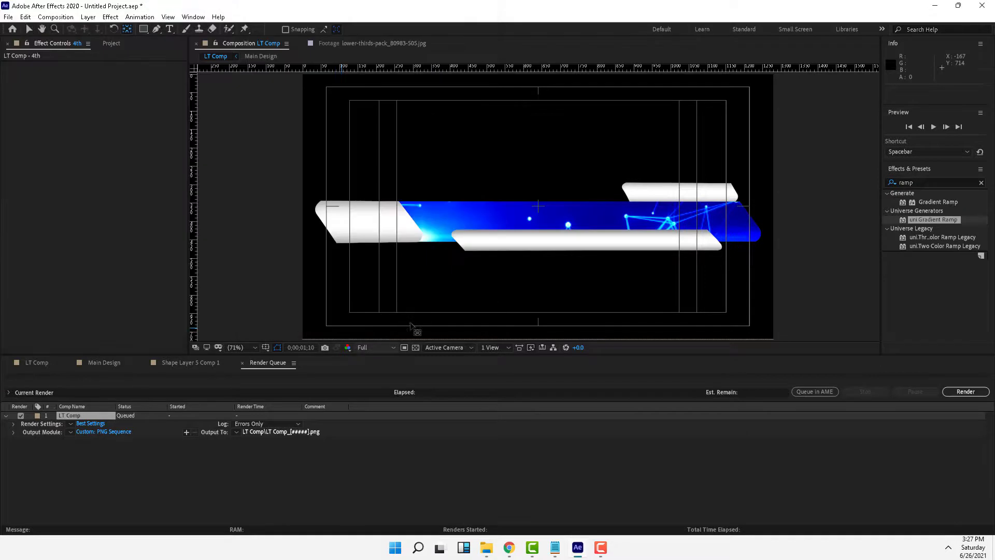
{"action": "left_click", "coordinate": [973, 394]}
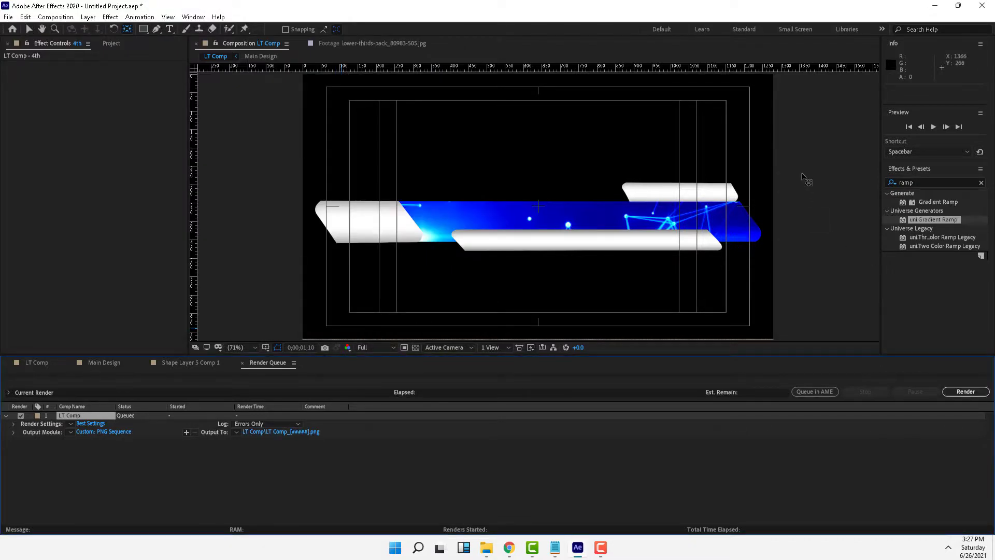